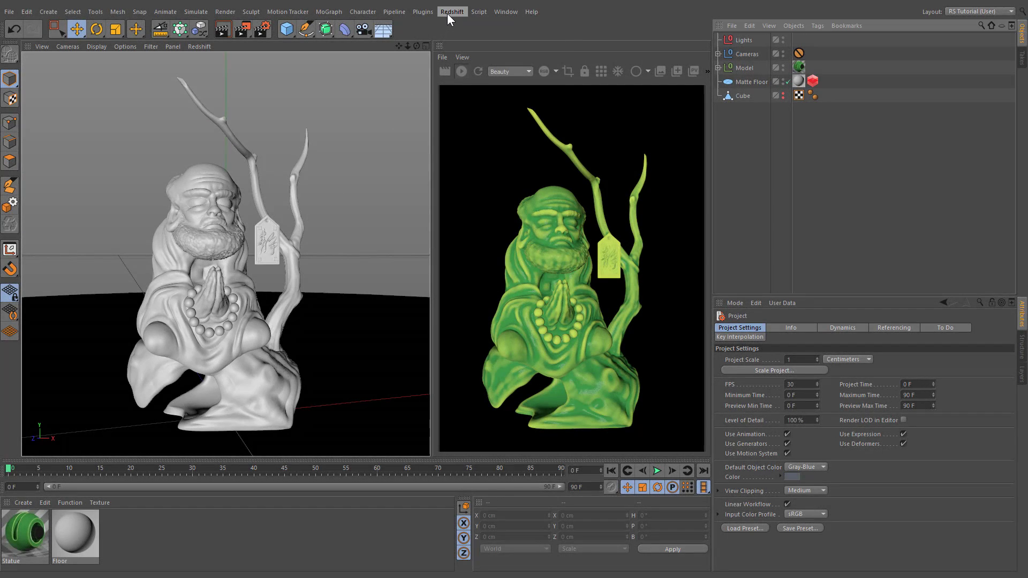
Step: Open the Redshift menu's Lights submenu to reach the Dome Light option
click(448, 14)
mouse_move(447, 40)
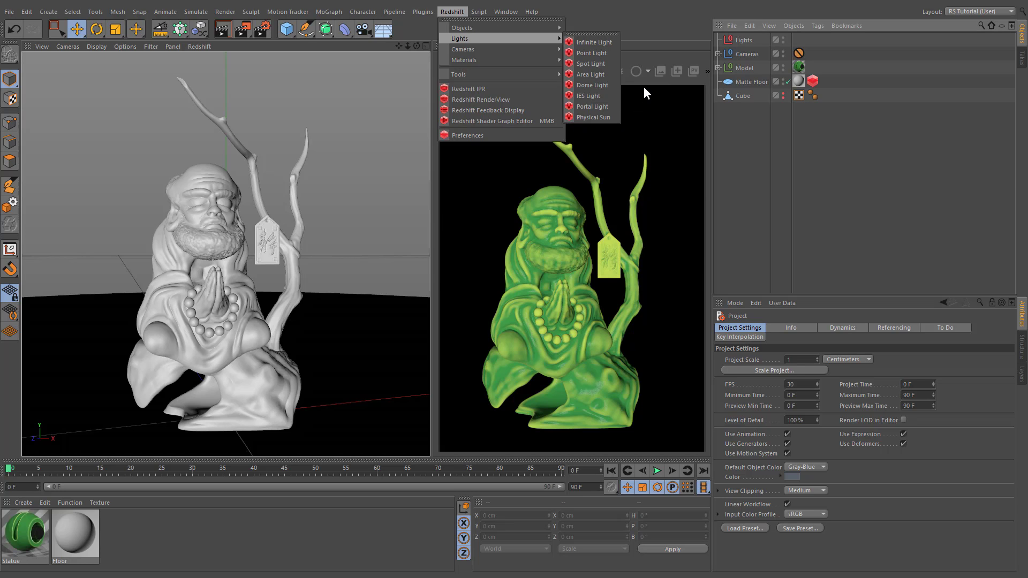
Step: Add a Redshift dome light and load Room.hdr as its dome map image
click(610, 84)
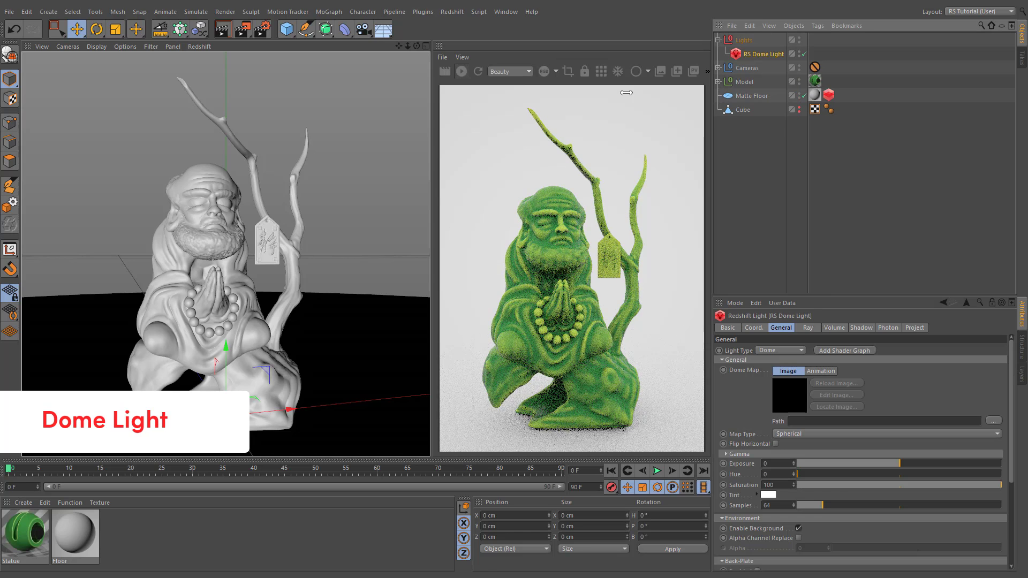
click(737, 368)
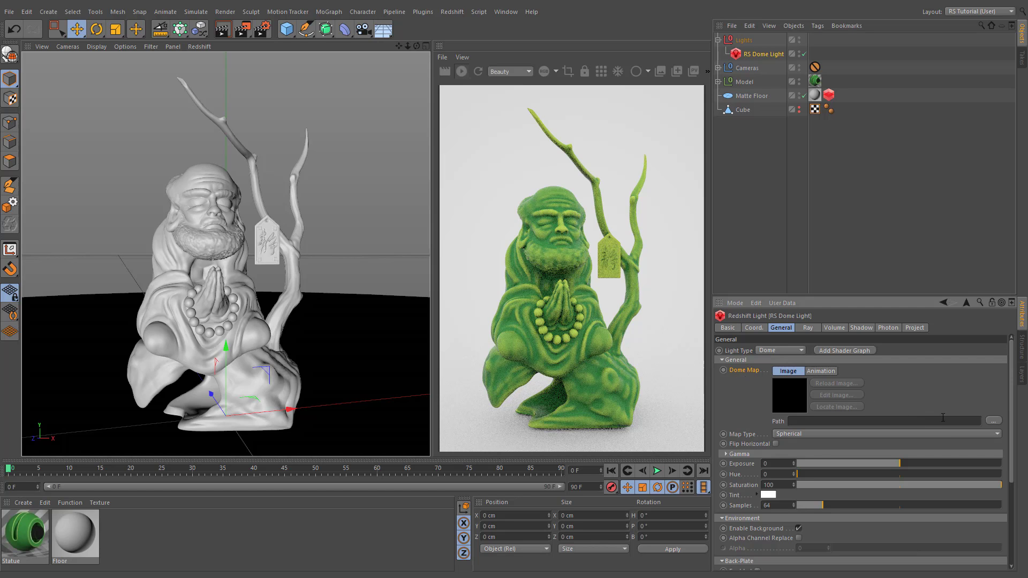
click(992, 422)
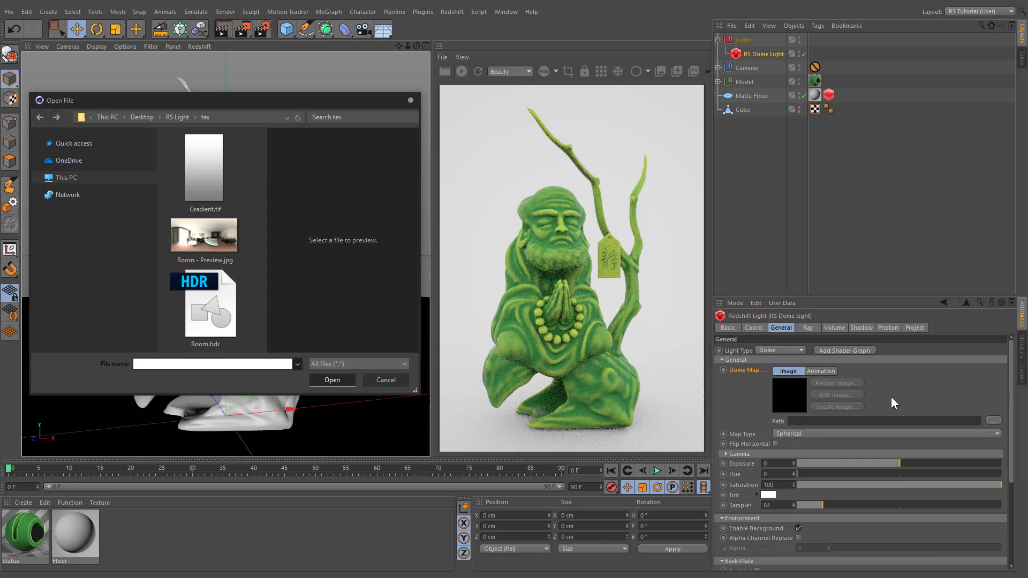
click(229, 333)
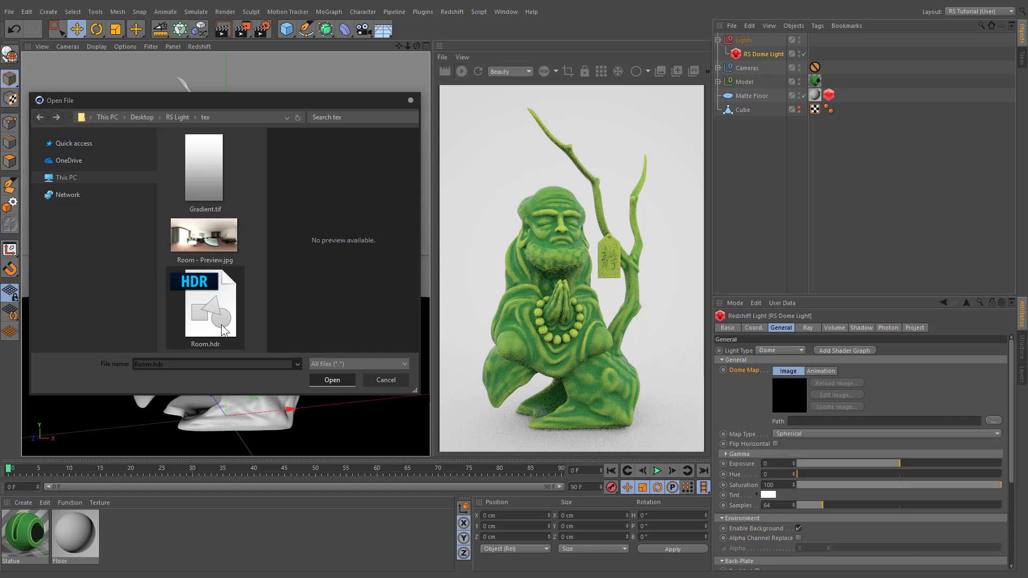
click(346, 384)
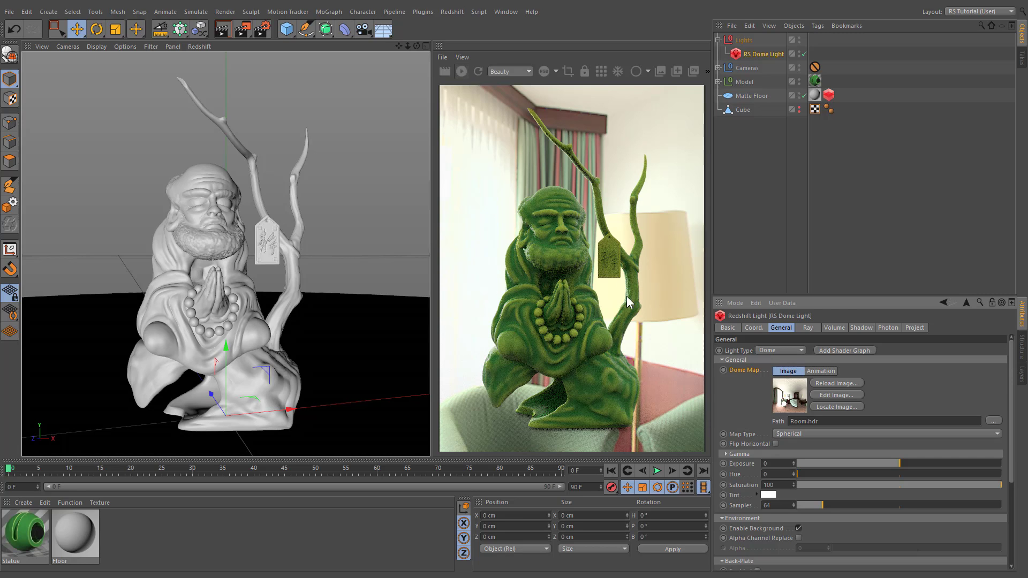
Step: Enable the dome map's gamma override and set gamma to 0.6
click(739, 454)
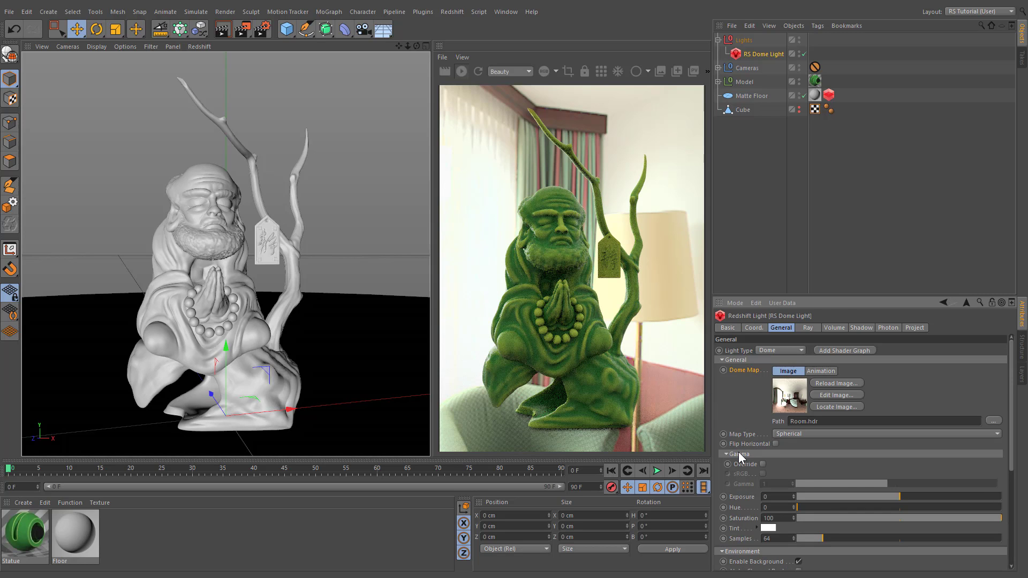
click(763, 464)
double_click(780, 483)
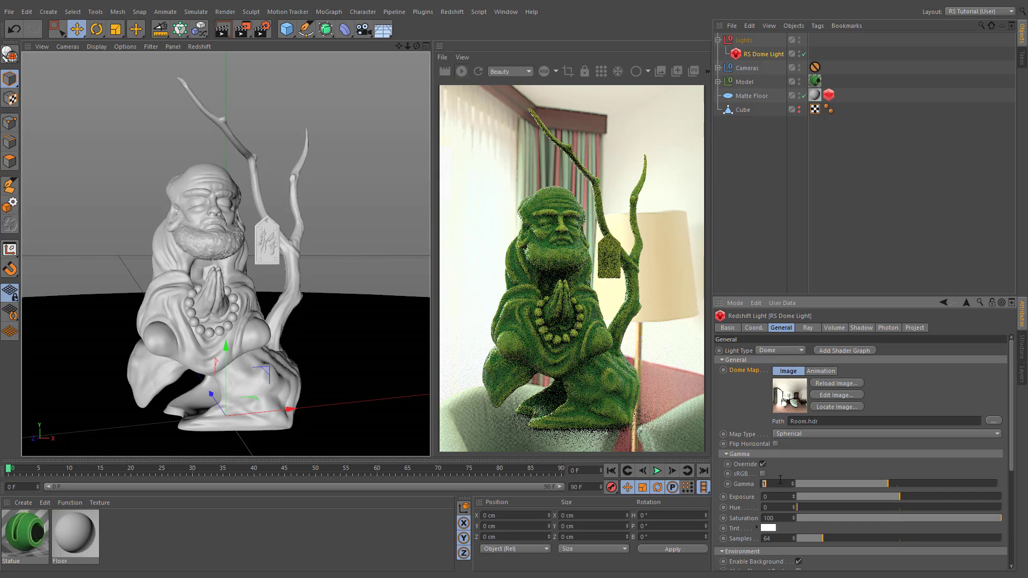
key(BackSpace)
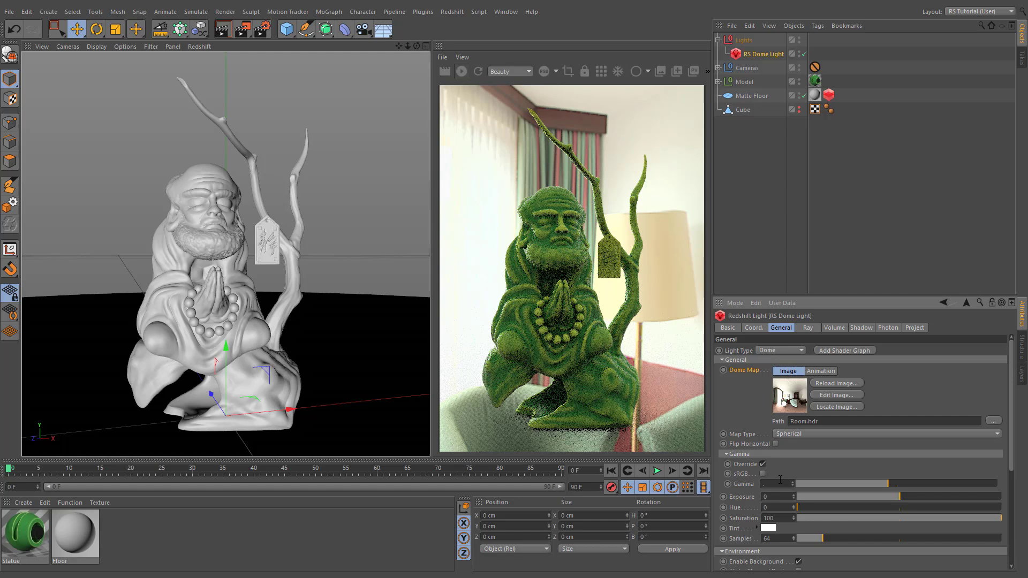
text(0.6)
key(Return)
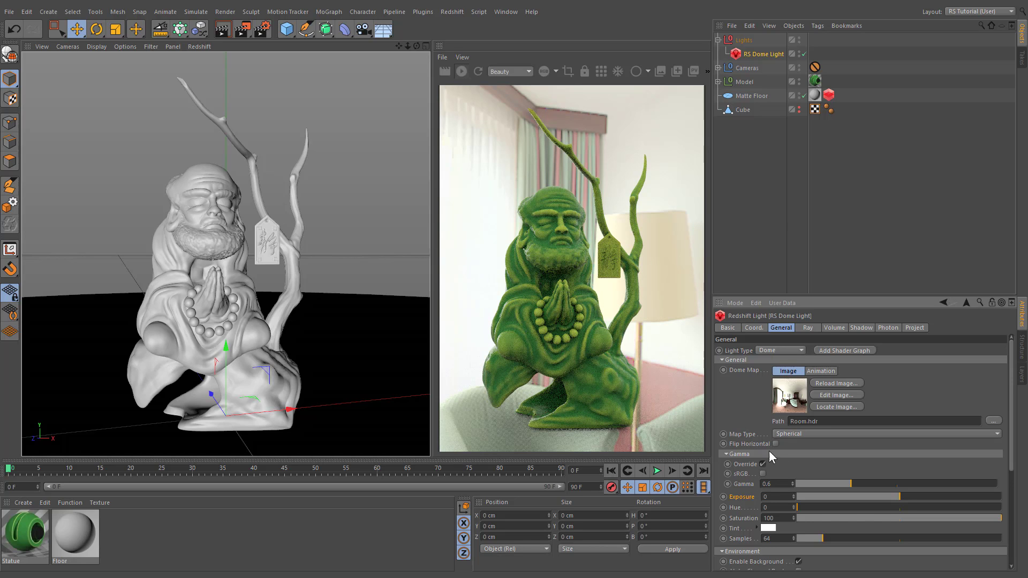
Step: Test dome exposure at 2 and -2, then reset it to 0
text(2)
key(Return)
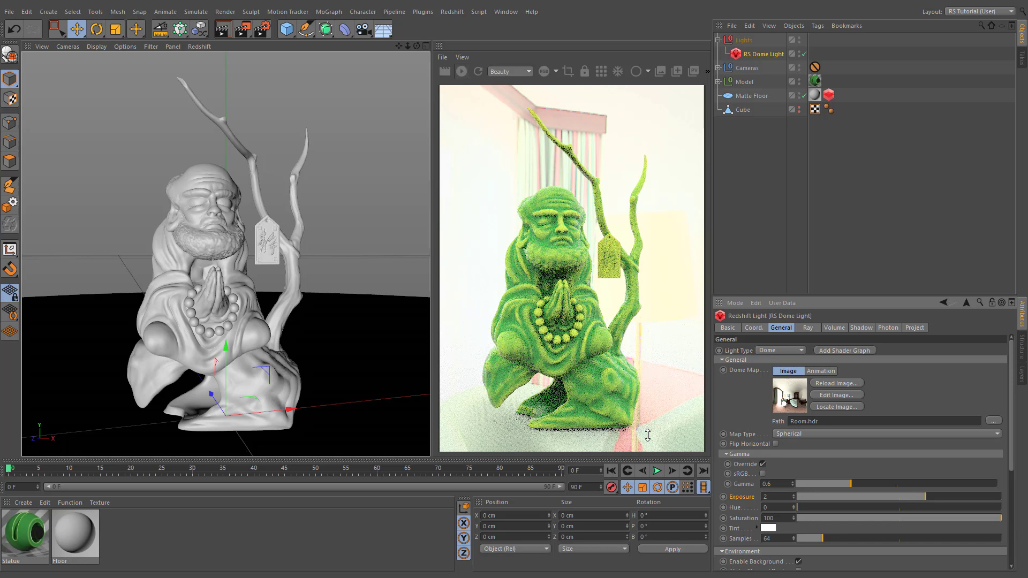
double_click(775, 495)
text(-2)
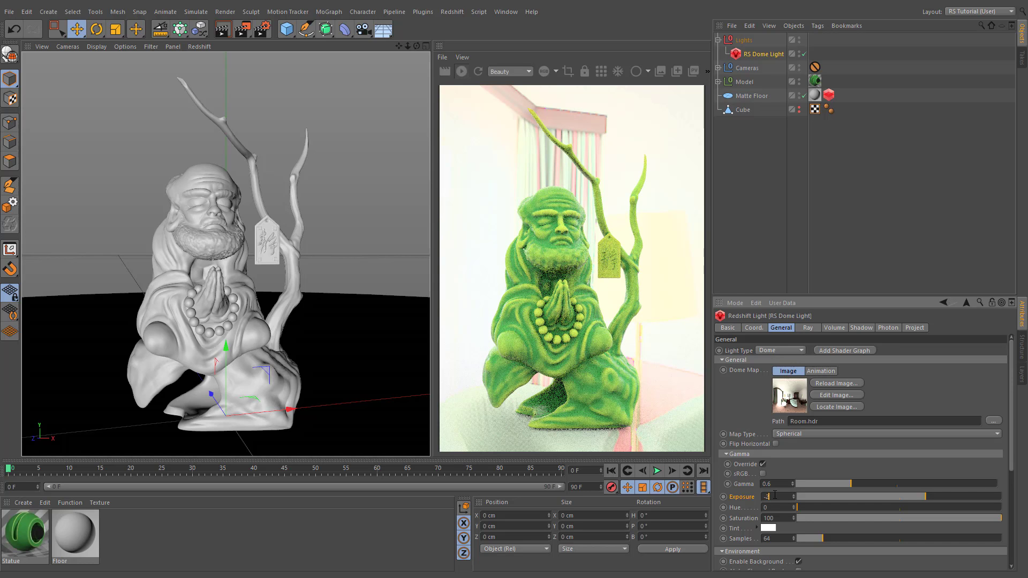
key(Return)
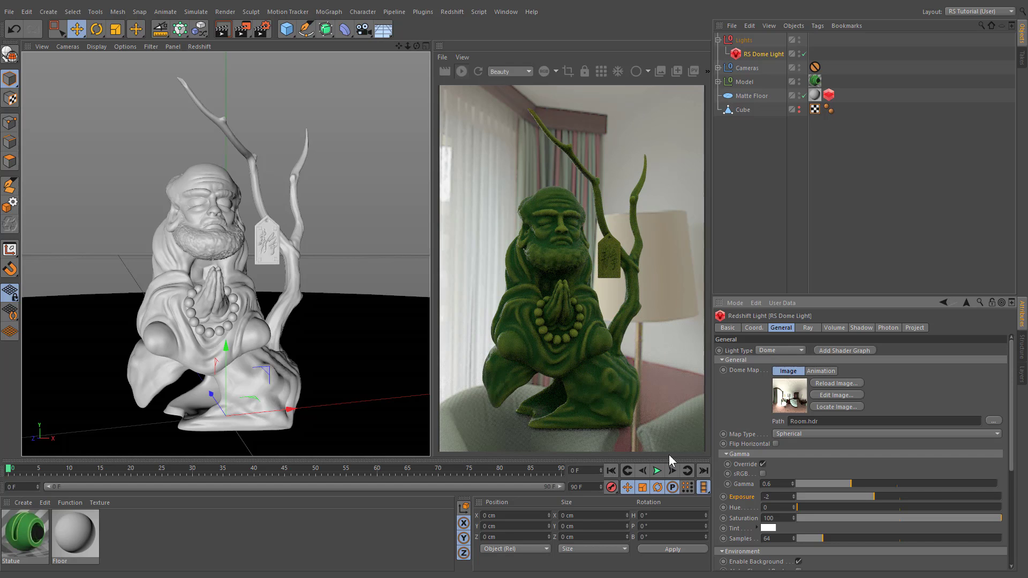
double_click(780, 498)
text(0)
key(Return)
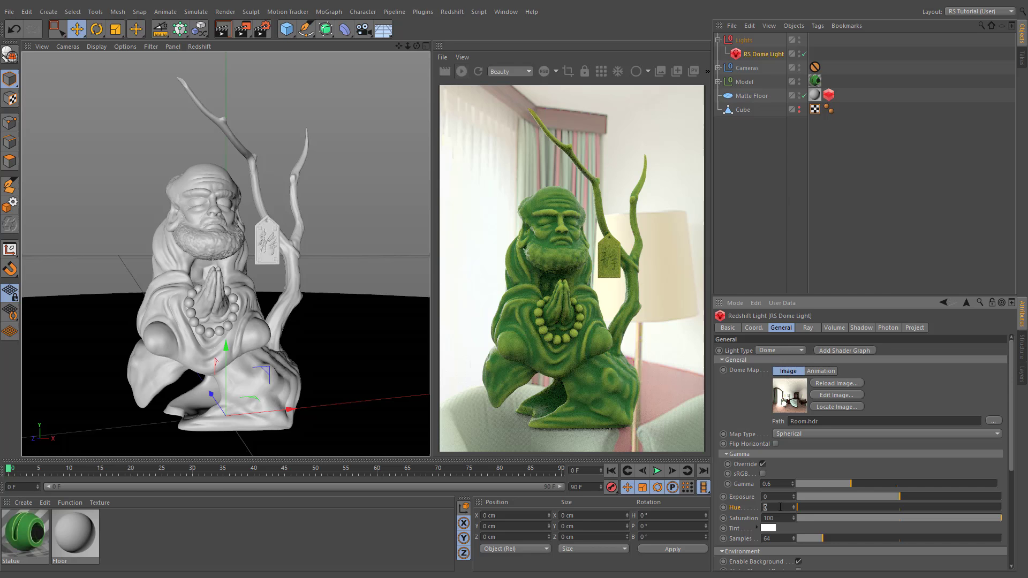
Step: Set the dome hue to 40, try 120 and 240, then return it to 0
text(0)
key(Return)
double_click(780, 507)
text(120)
key(Return)
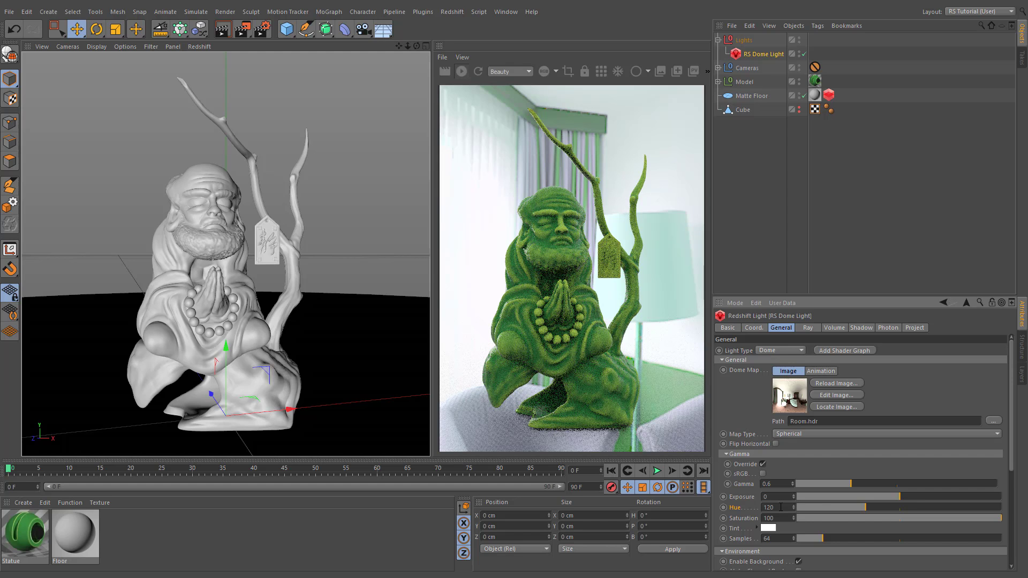
double_click(780, 507)
text(240)
key(Return)
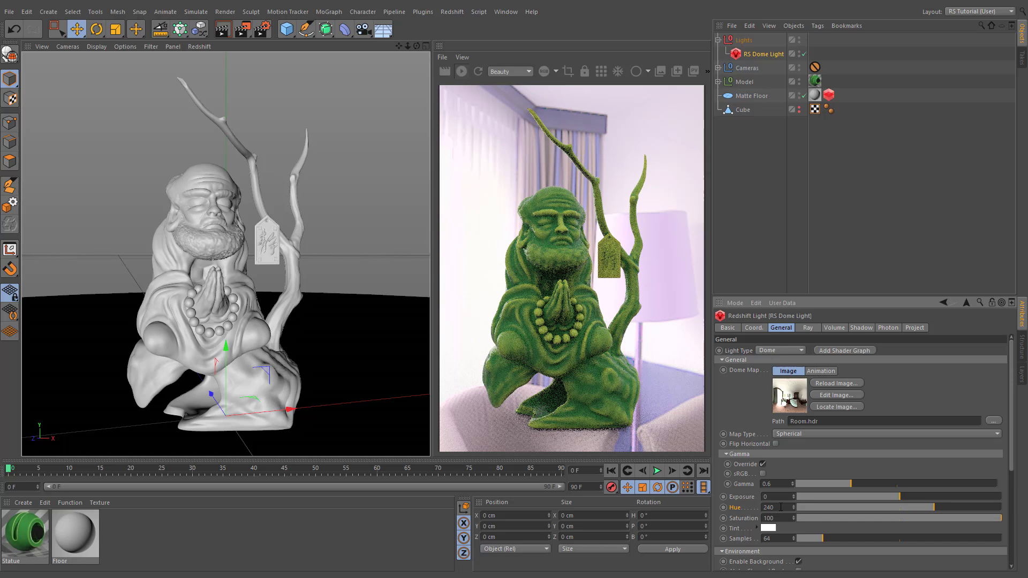
double_click(780, 507)
text(0)
key(Return)
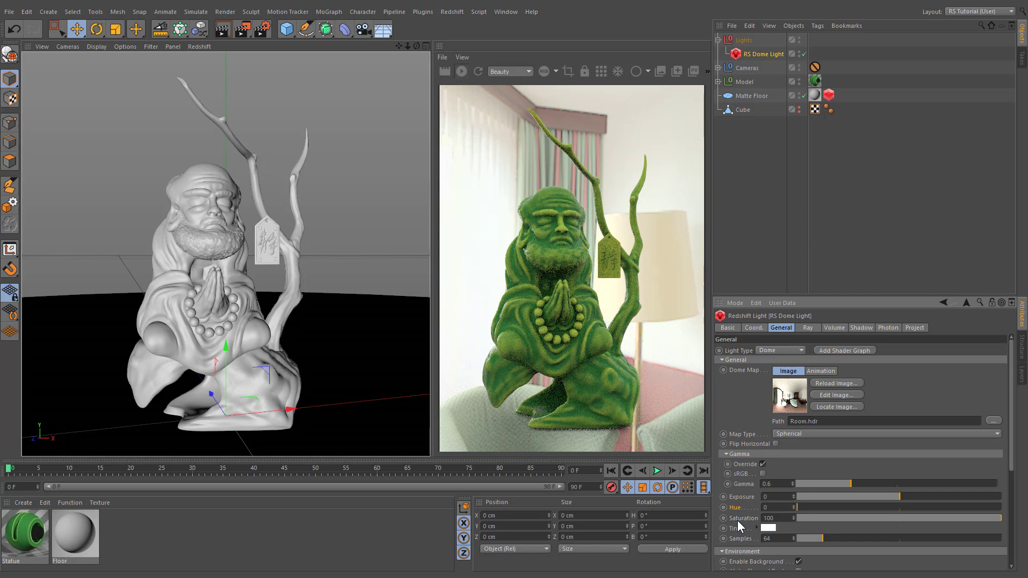
Step: Try dome saturation 0 and 200, then set it back to 100
double_click(781, 519)
text(0)
key(Return)
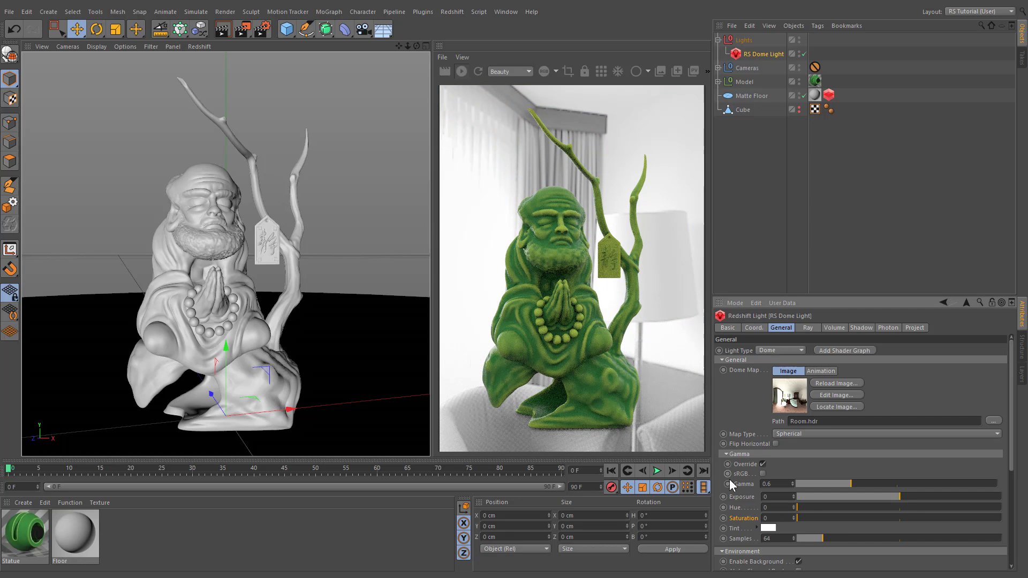
text(200)
key(Return)
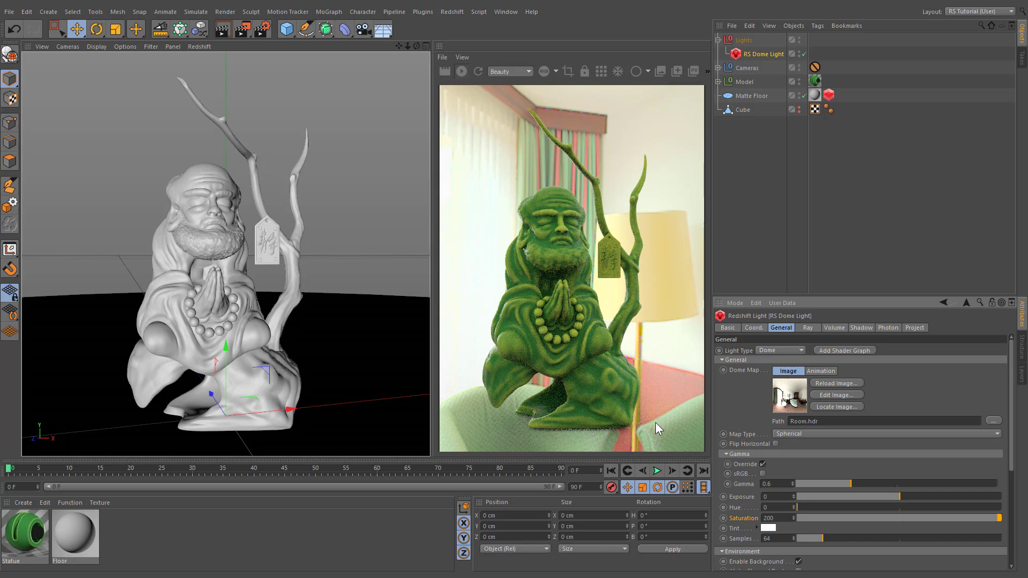
double_click(785, 518)
text(100)
key(Return)
drag(1012, 436, 1011, 549)
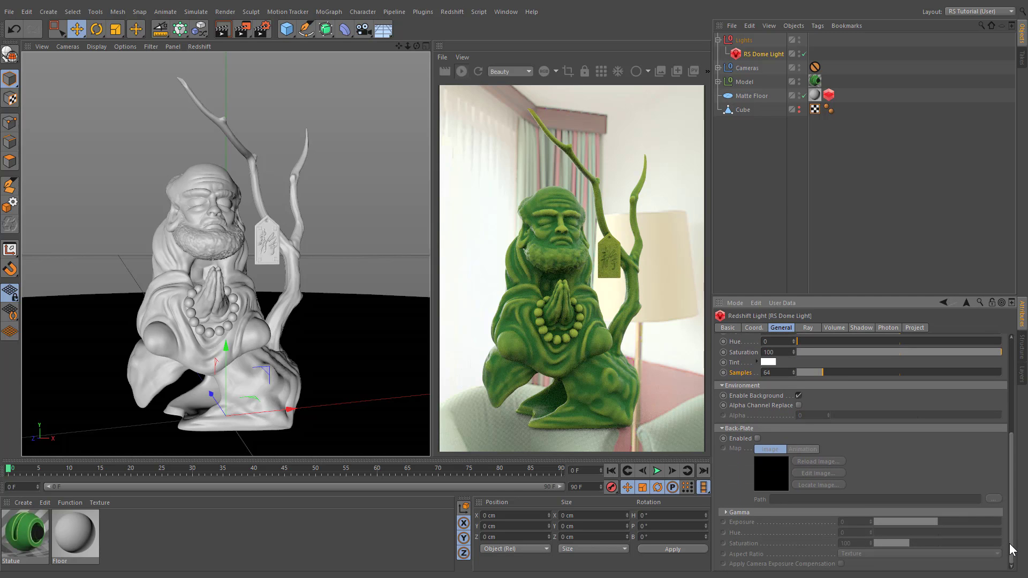
click(733, 396)
click(798, 396)
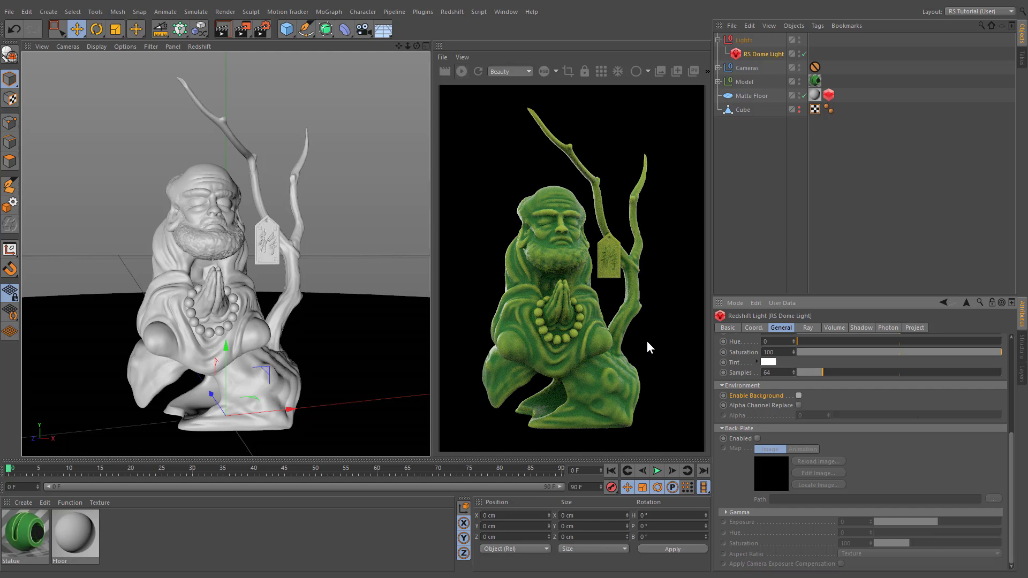
click(798, 396)
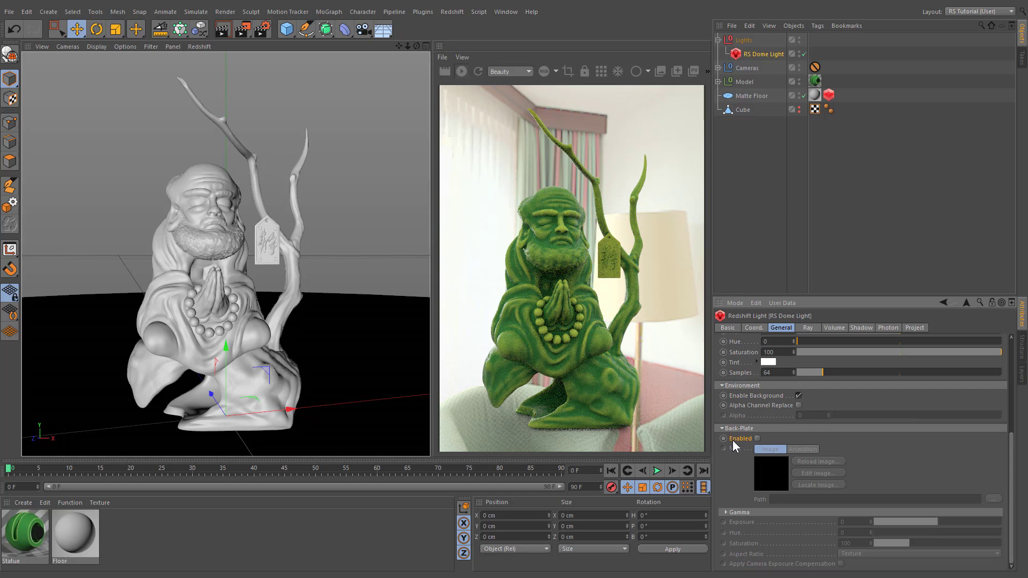
Step: Enable the dome light's back-plate and load Gradient.tif as its image
click(756, 439)
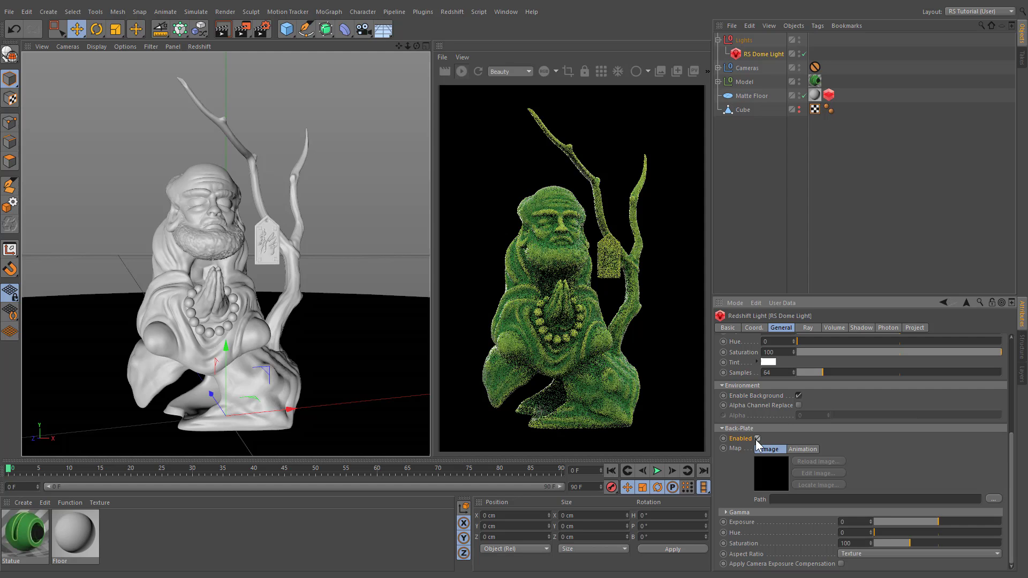
click(994, 498)
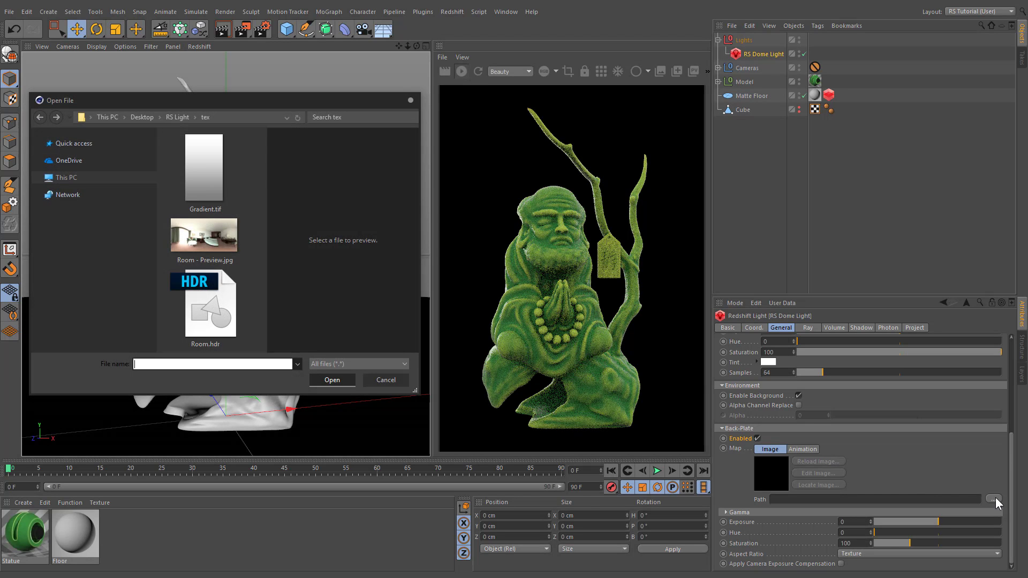
click(224, 189)
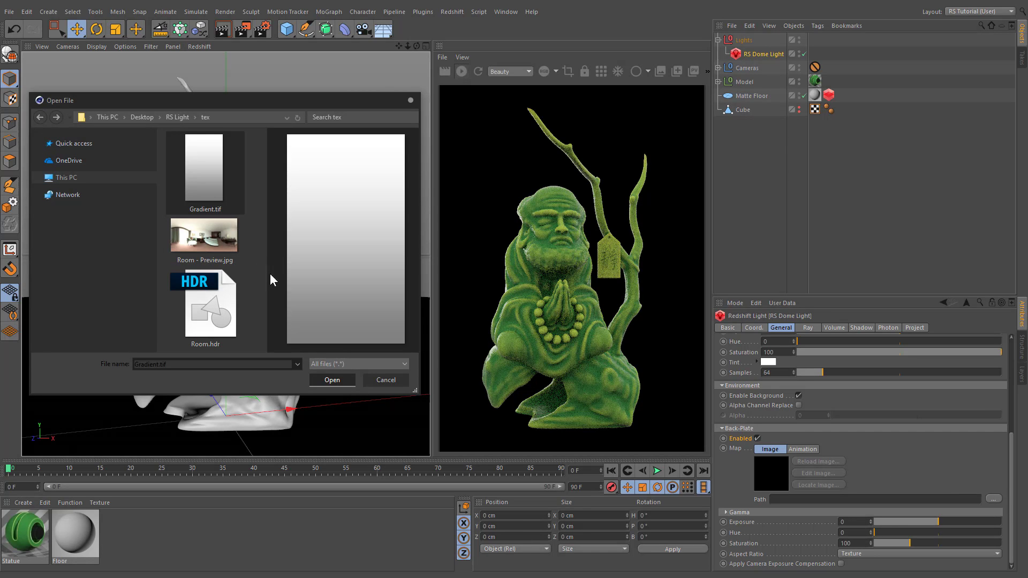
click(332, 382)
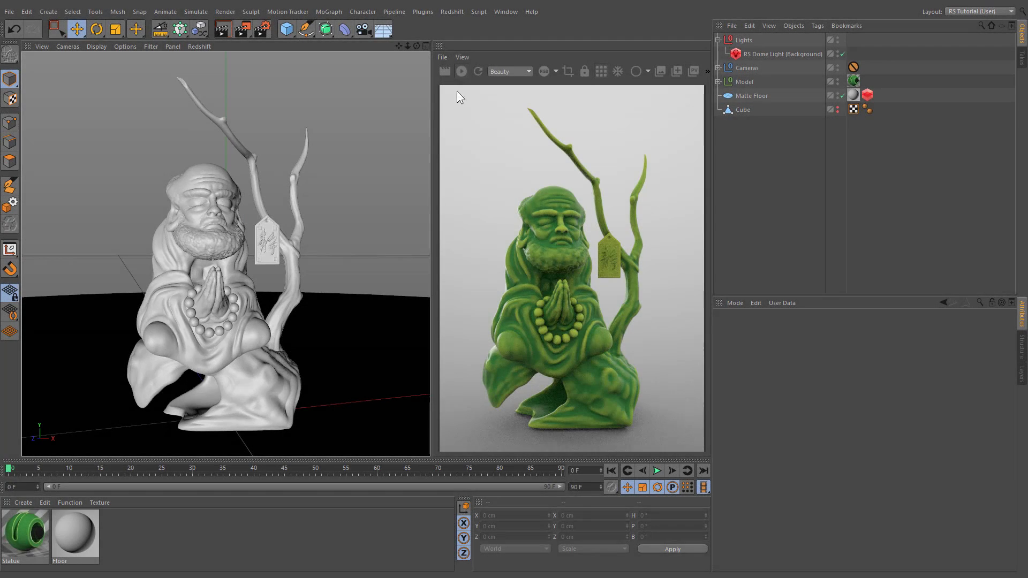
Step: Add a Redshift area light named RS Area Light (Key Light) inside the Lights group
click(452, 15)
mouse_move(454, 39)
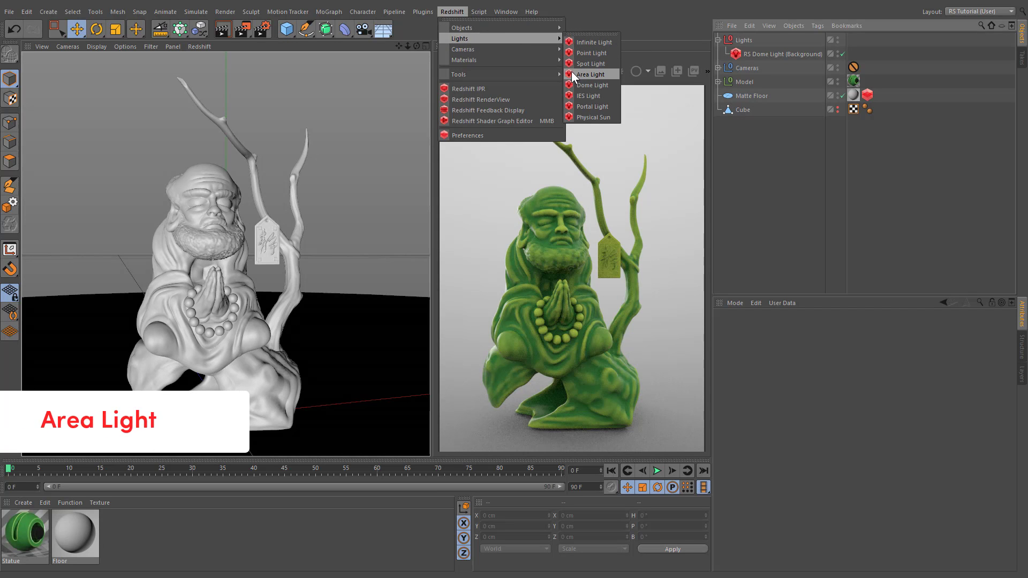
click(597, 80)
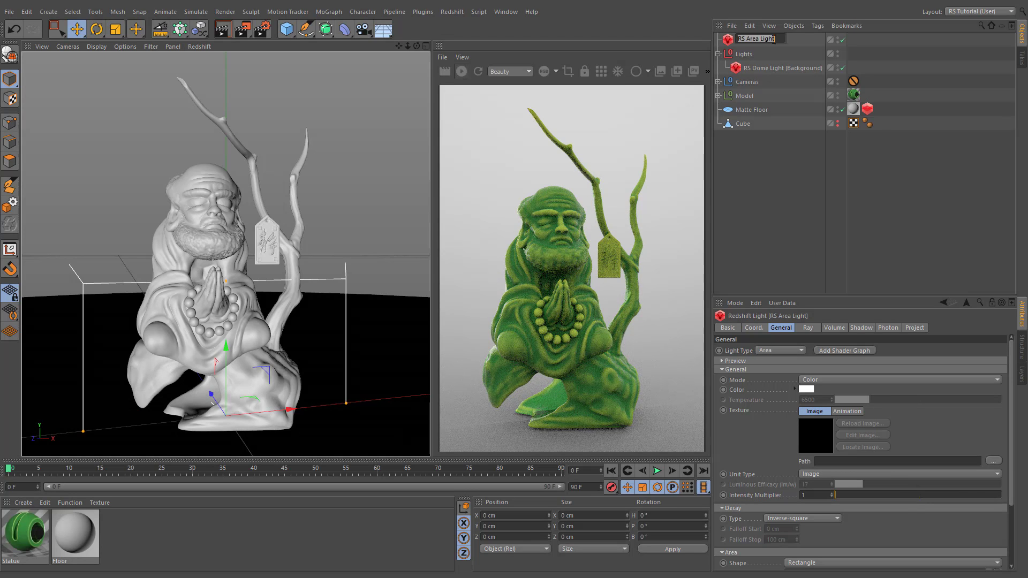
double_click(776, 39)
text((K)
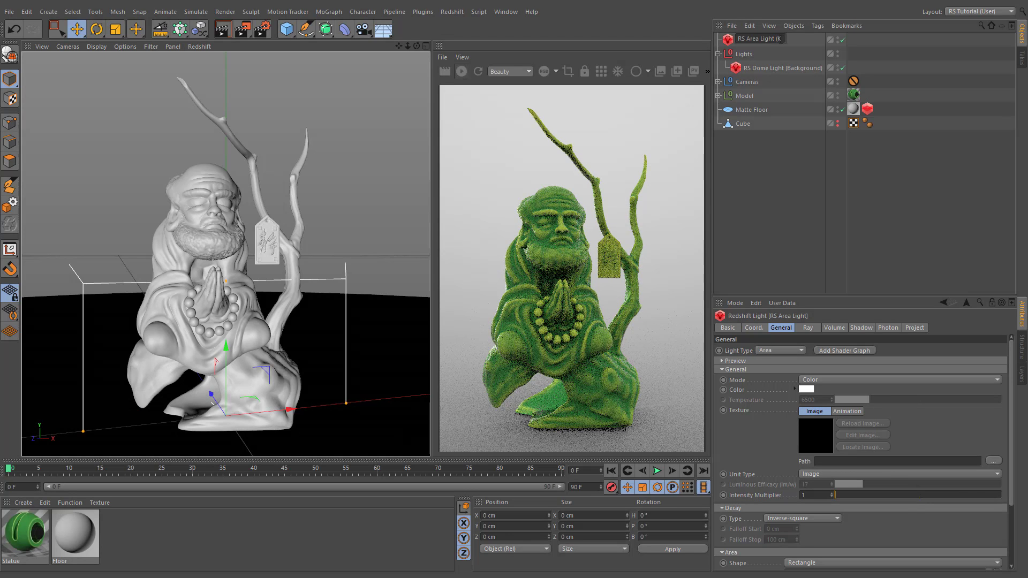
text(ey Light))
key(Return)
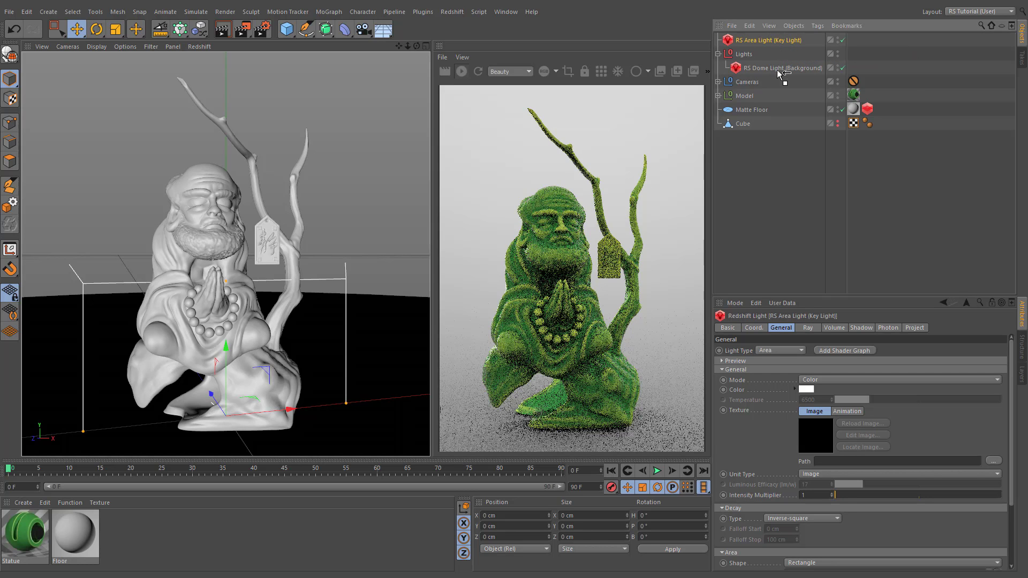
drag(779, 73, 779, 73)
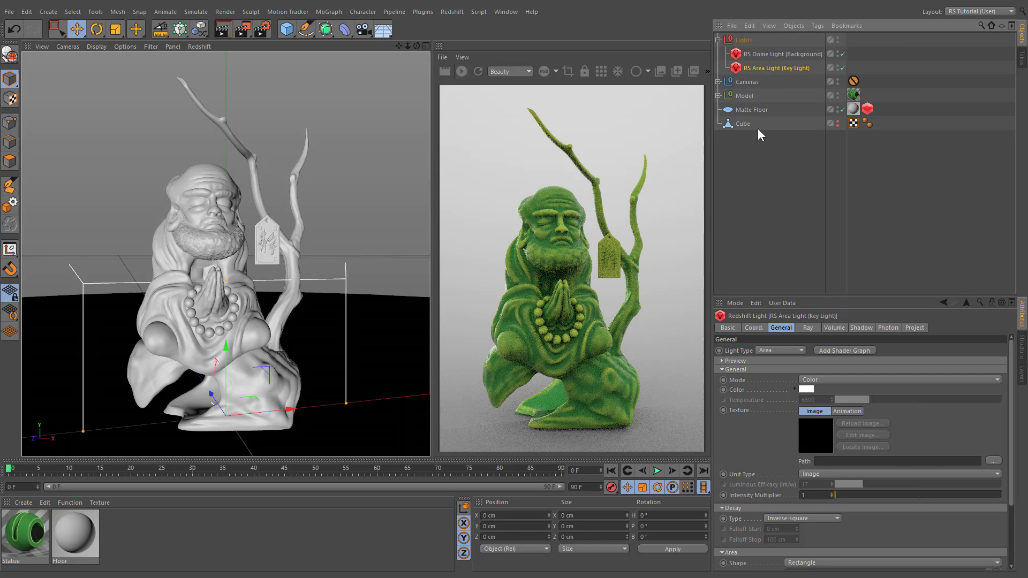
Step: Switch the render preview to Clay, disable the dome light, and view through Camera 2
click(754, 328)
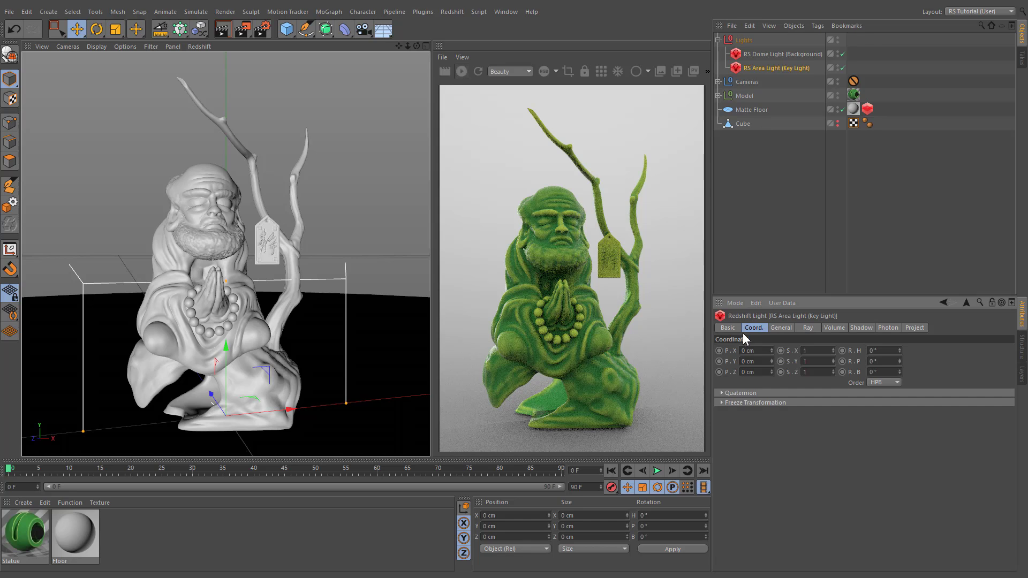
click(648, 71)
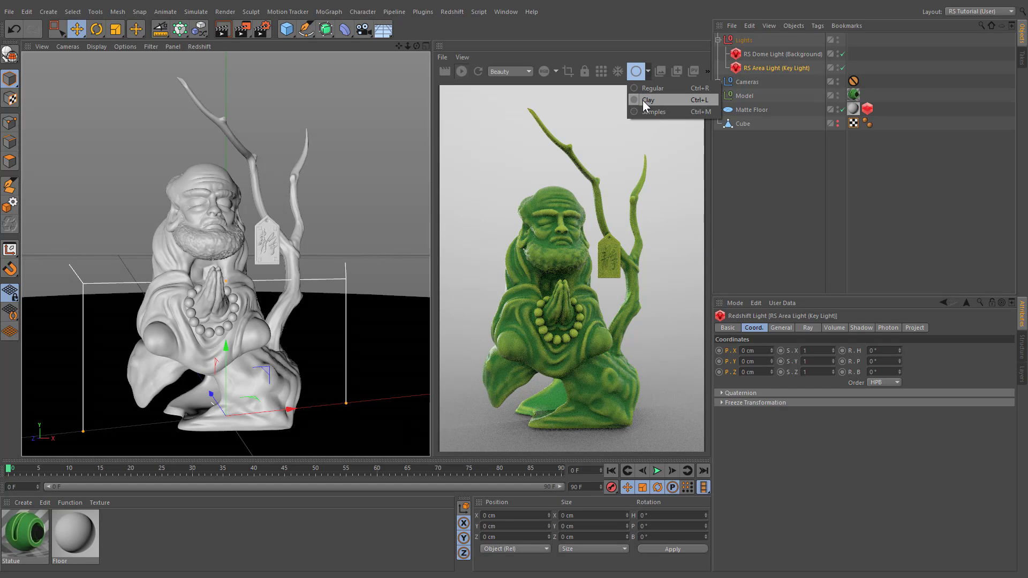
click(683, 102)
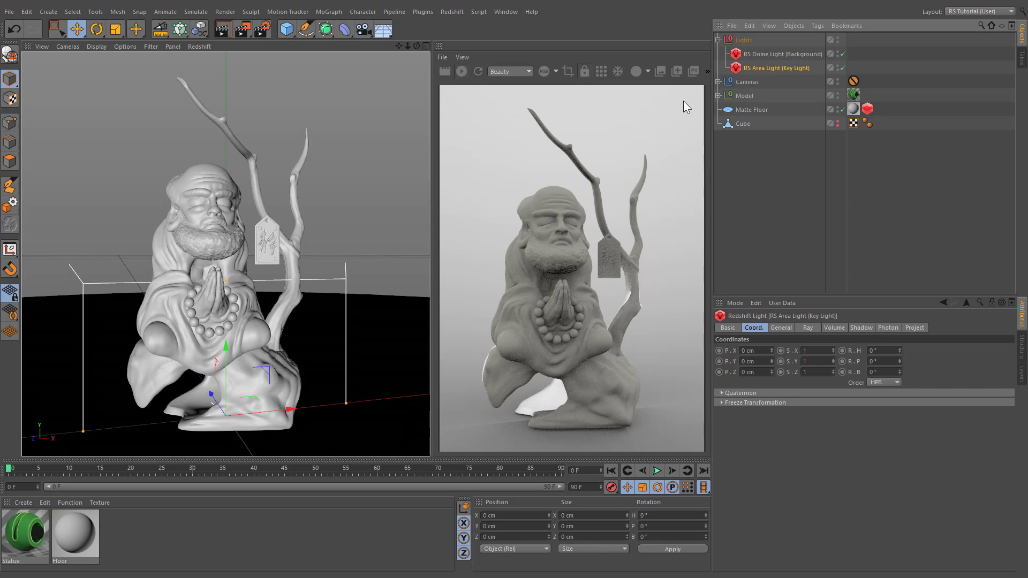
click(843, 53)
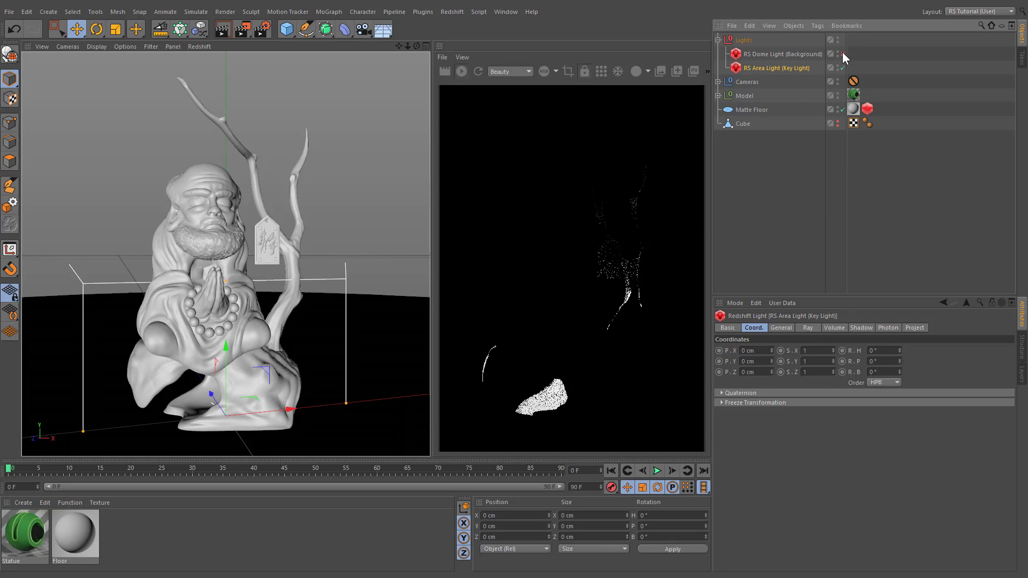
click(718, 81)
click(843, 109)
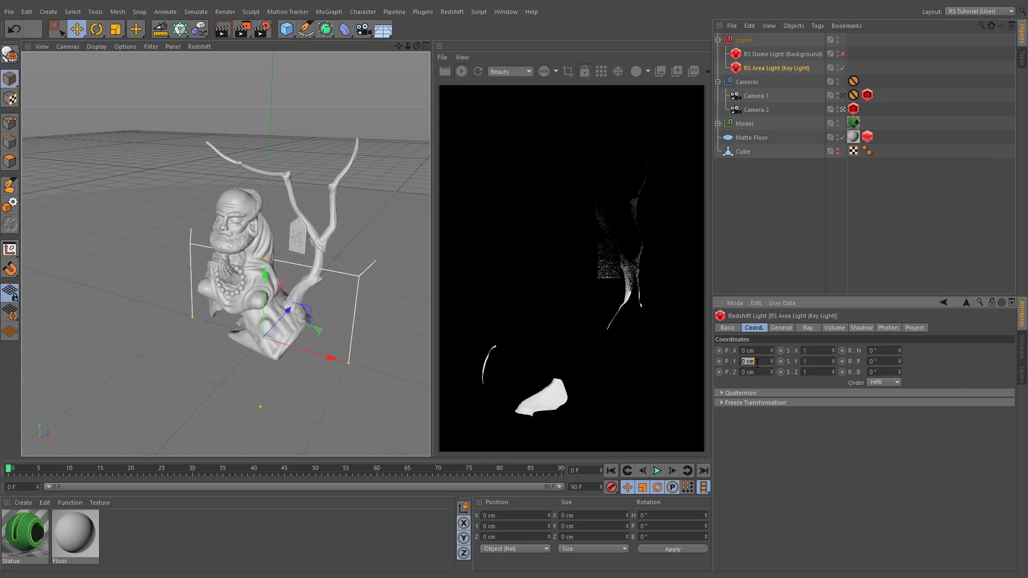
Step: Move the key light to Y 100 cm, Z -200 cm with frozen heading -90°
text(100)
key(Return)
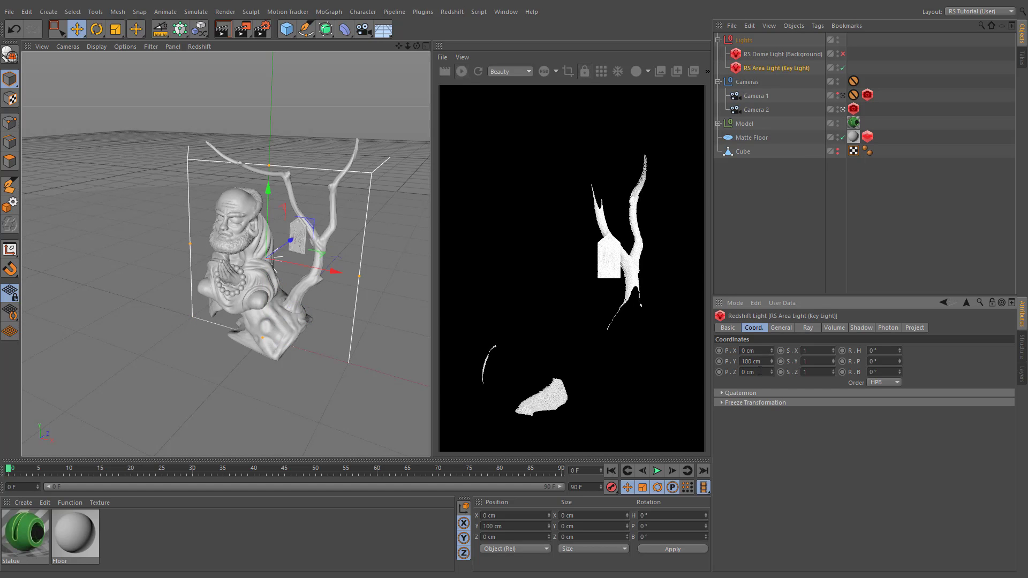
click(760, 371)
text(-200)
key(Return)
click(750, 403)
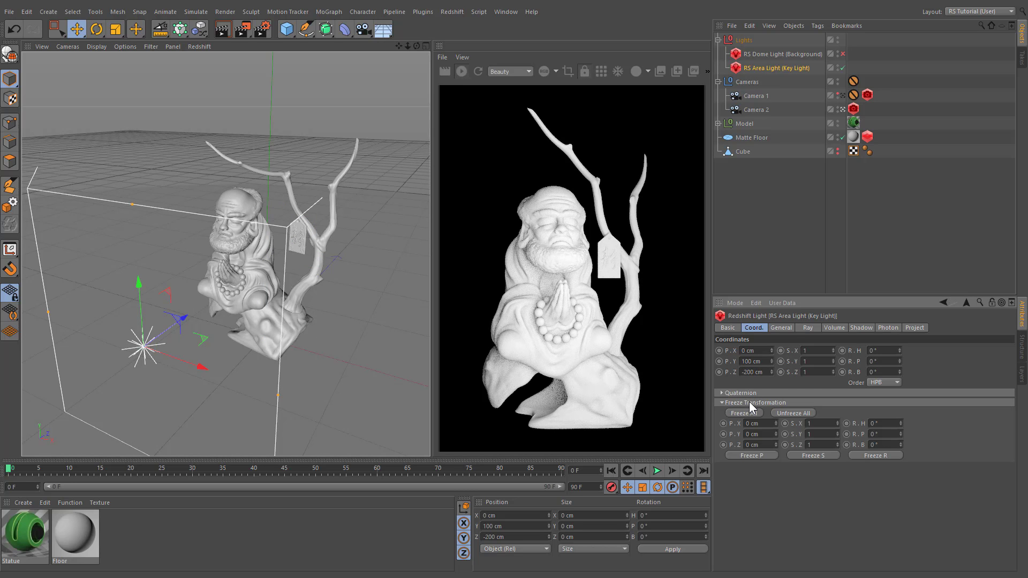
drag(901, 427, 901, 427)
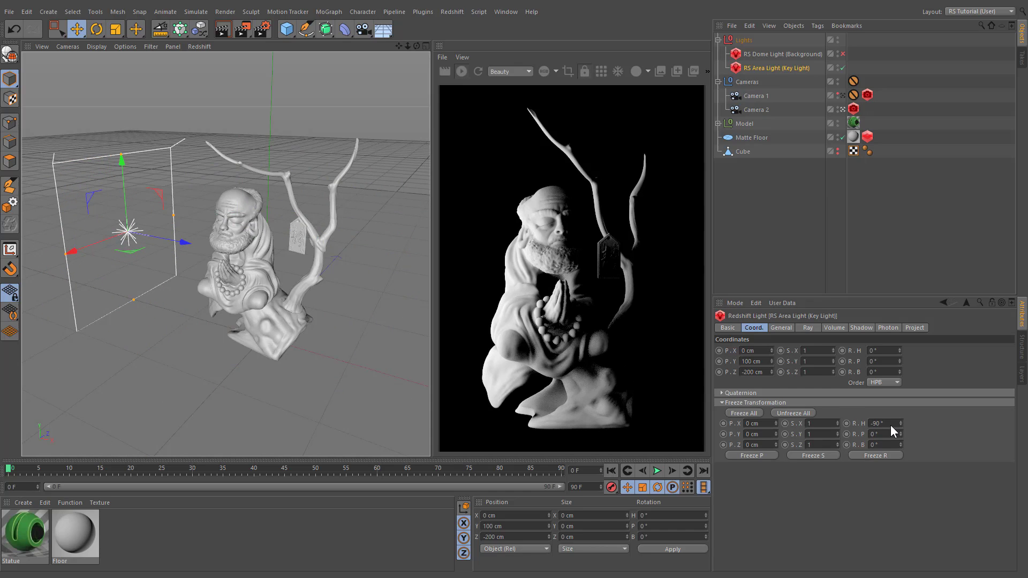
Step: Preview pink and yellow tints on the key light using its colour picker
click(785, 328)
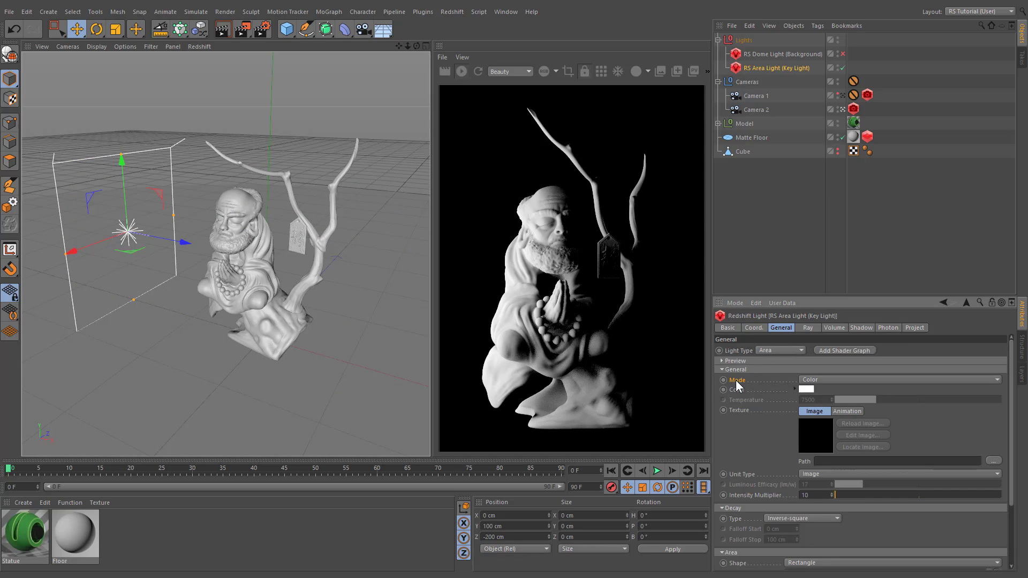
click(794, 390)
drag(883, 428, 816, 425)
click(865, 416)
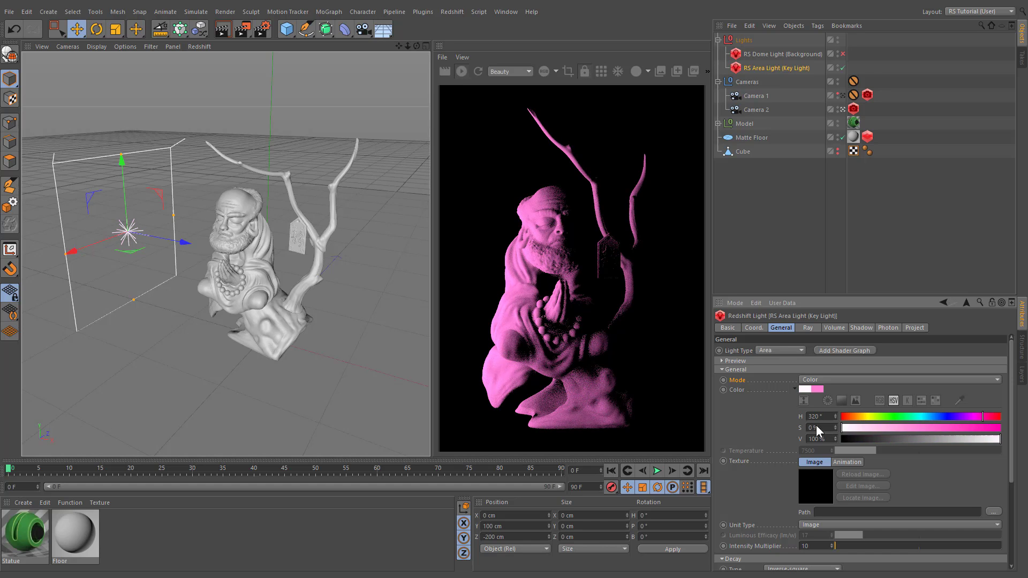
Step: Switch the key light to Temperature colour mode and try 1000 and 3000
click(809, 382)
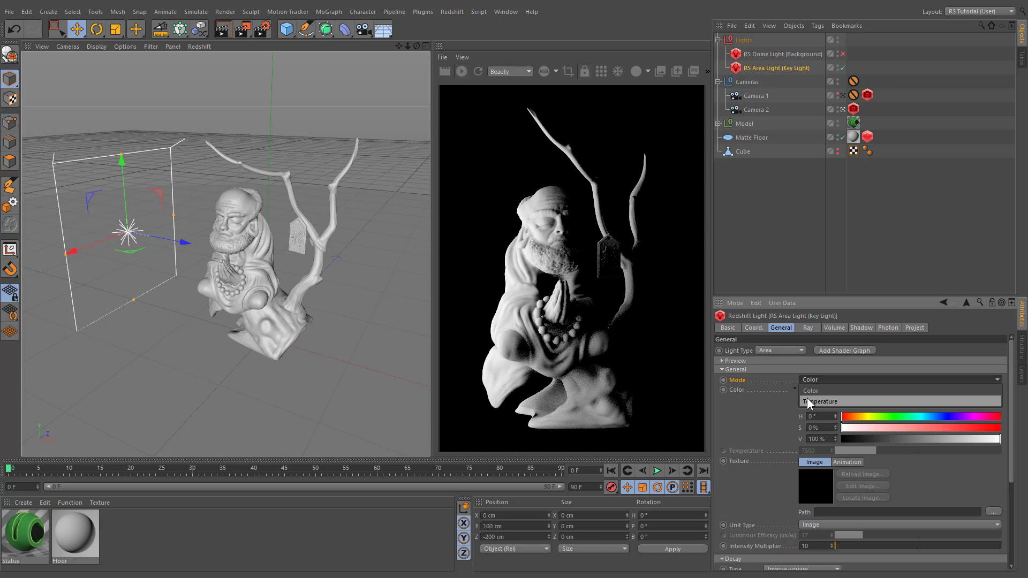
click(807, 398)
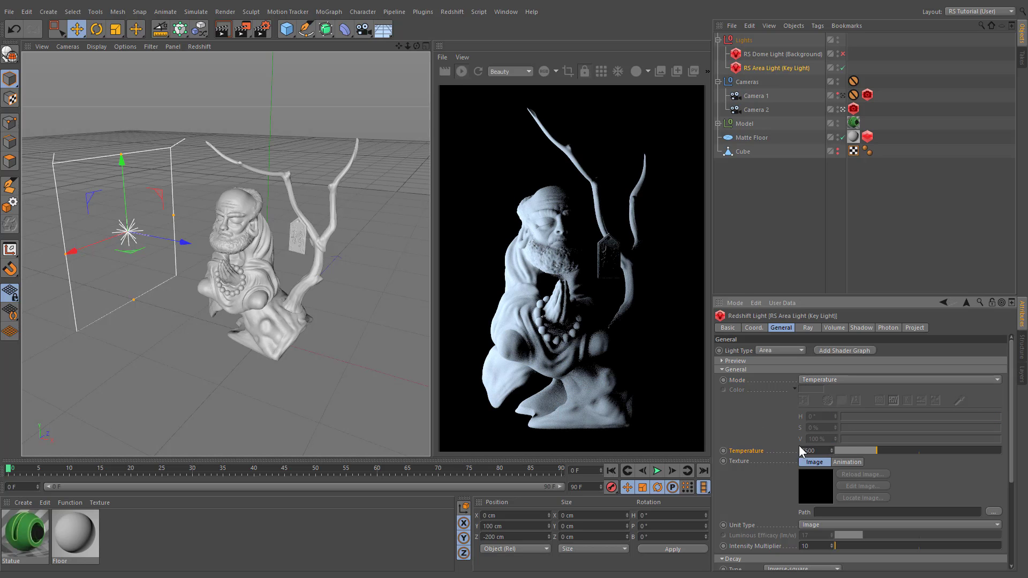
double_click(823, 450)
text(1000)
key(Return)
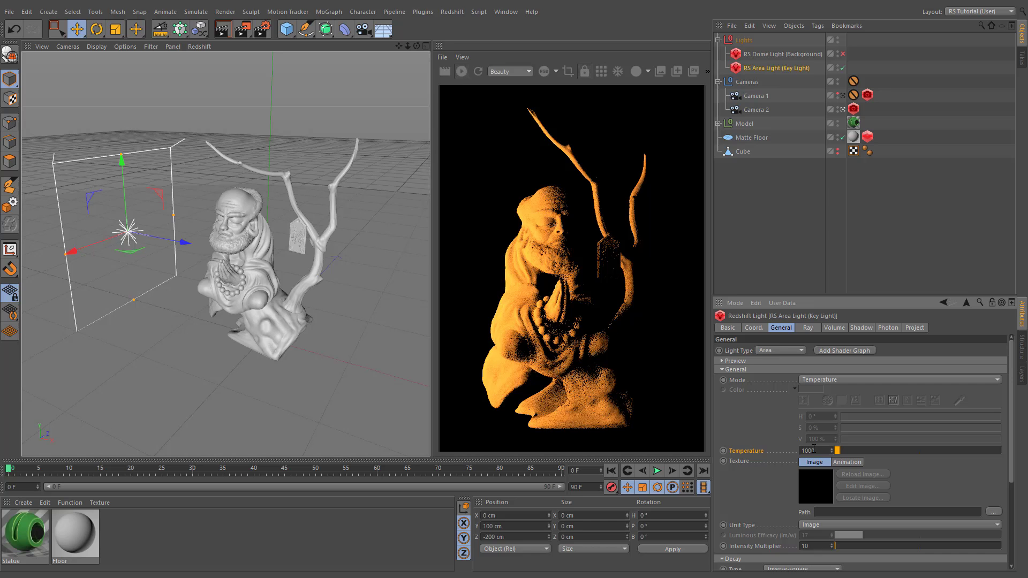
click(802, 451)
key(Delete)
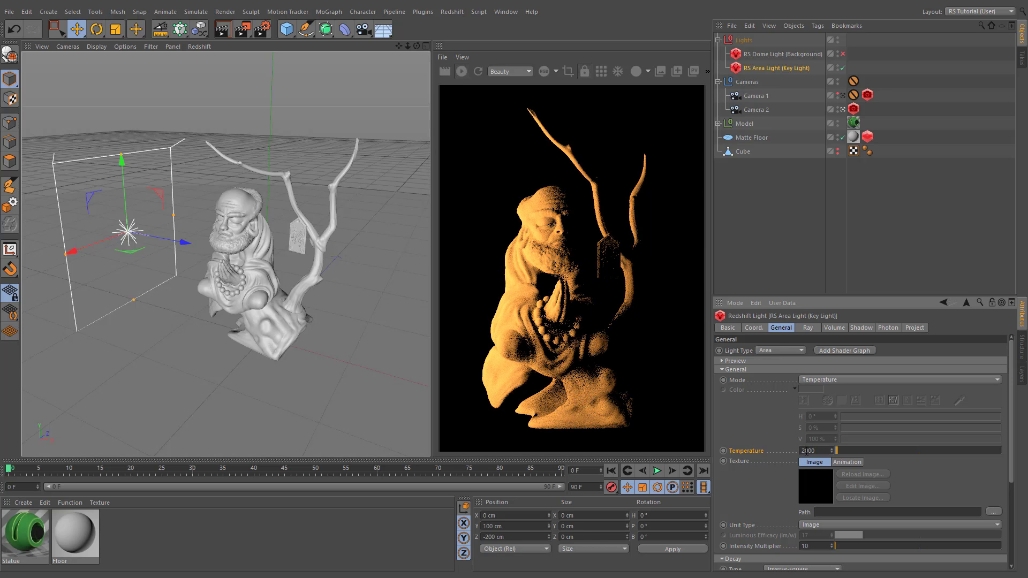
text(3)
key(Return)
Step: Try temperatures 4000, 7000 and 20000, then settle on 7500
click(803, 451)
text(4)
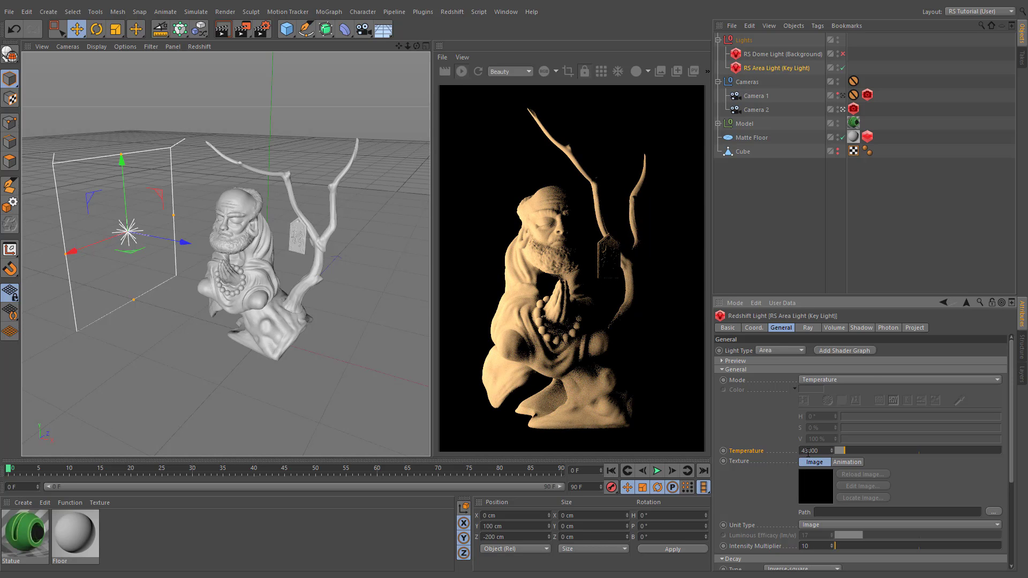
key(Return)
click(802, 451)
key(Delete)
text(7)
key(Return)
click(802, 450)
key(Delete)
text(20)
key(Return)
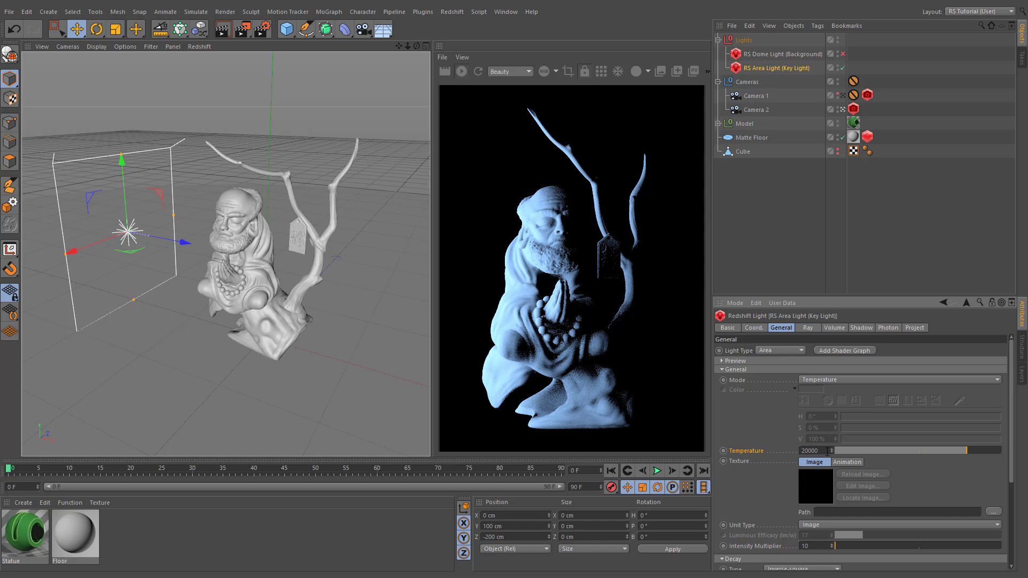
click(802, 451)
text(7500)
key(Return)
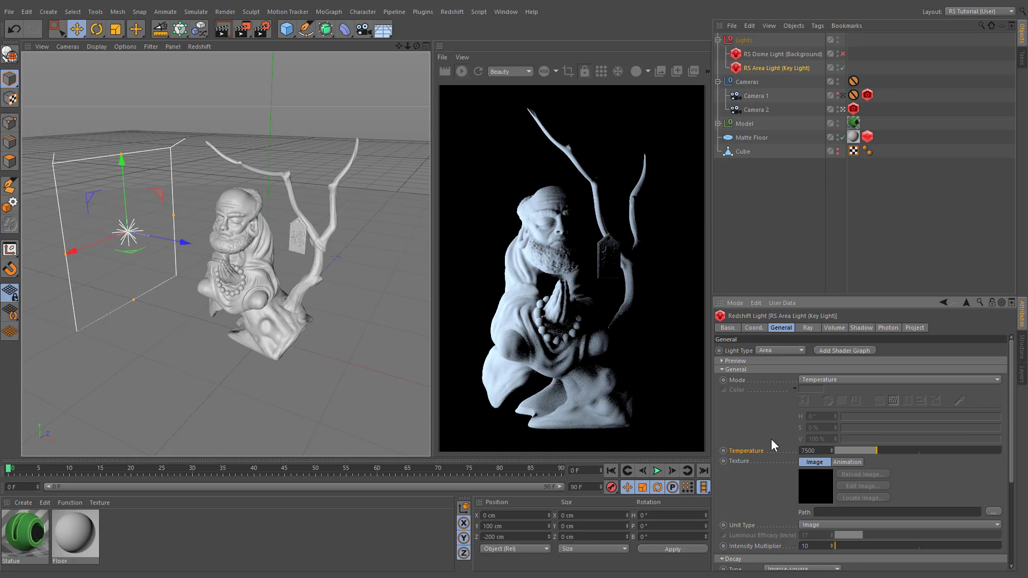
Step: Add a shader graph to the key light and select its RS Physical Light node
click(745, 460)
click(845, 350)
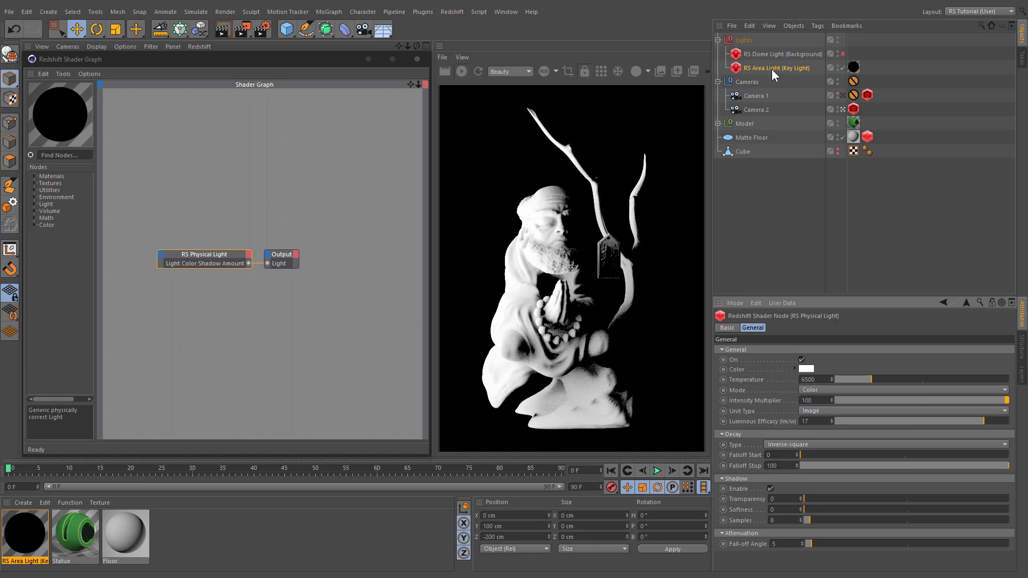
click(210, 257)
Step: Set the light node's intensity multiplier to 10, Temperature mode, then lower its intensity
double_click(819, 401)
text(10)
key(Return)
click(818, 388)
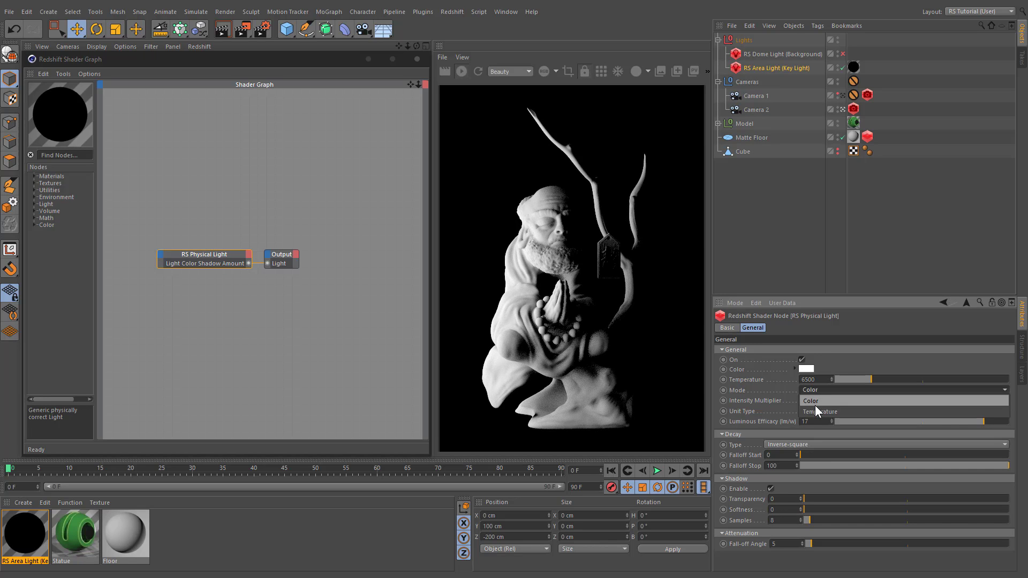
click(815, 409)
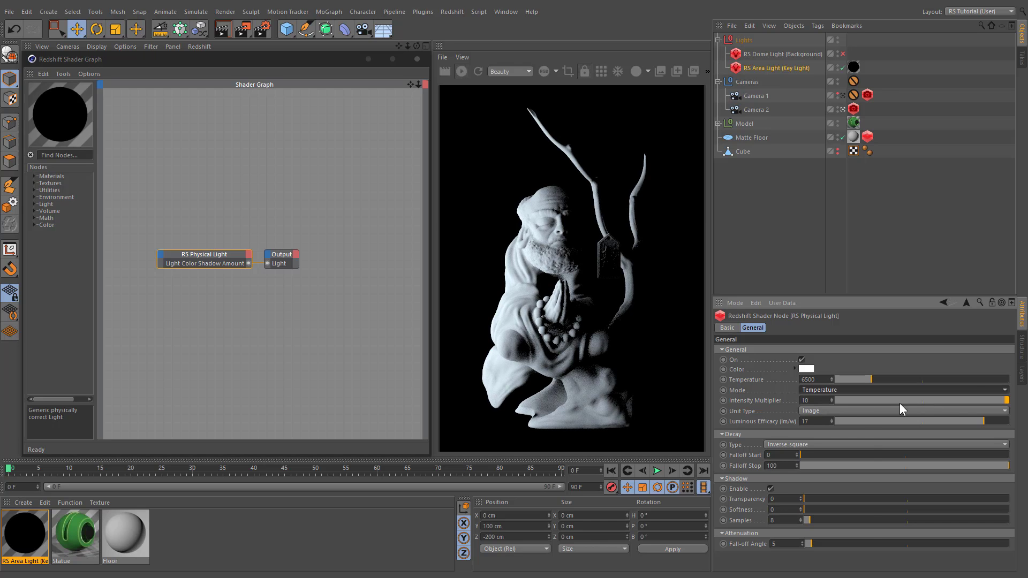
drag(899, 403, 1012, 401)
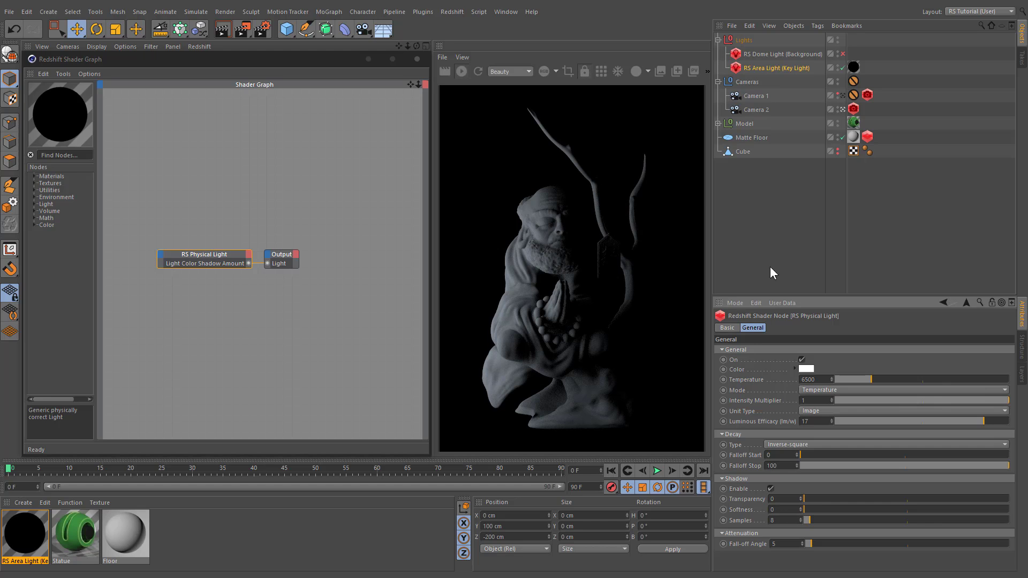
Step: Close the Shader Graph and delete the key light's RS Area Light material and its leftover tag
click(417, 58)
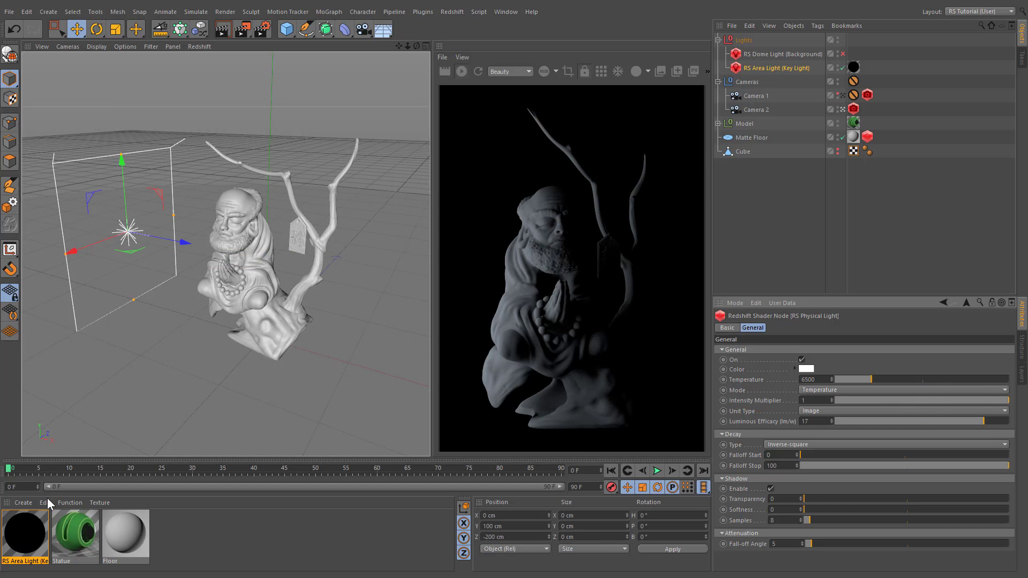
click(36, 523)
key(Delete)
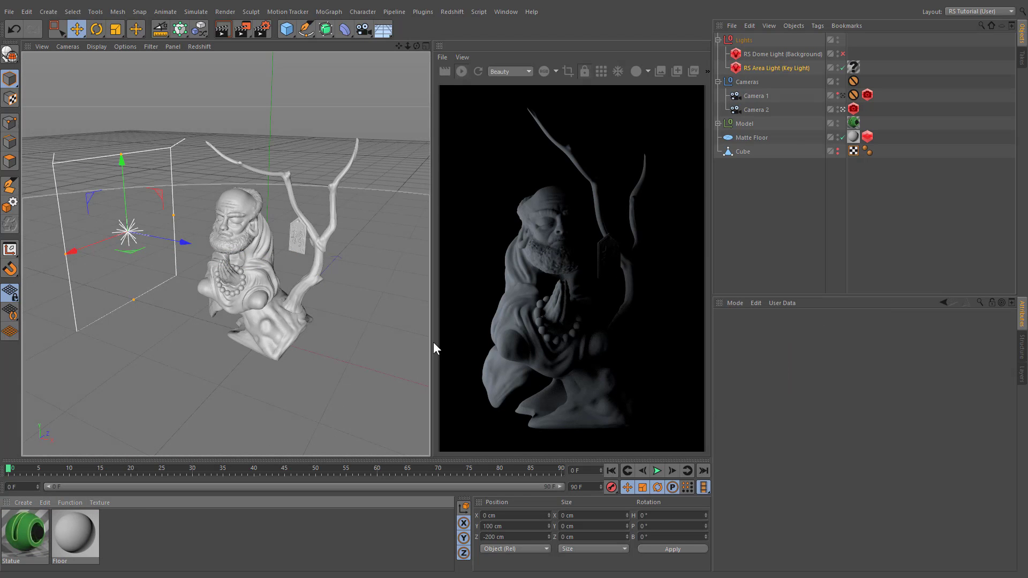
click(853, 67)
key(Delete)
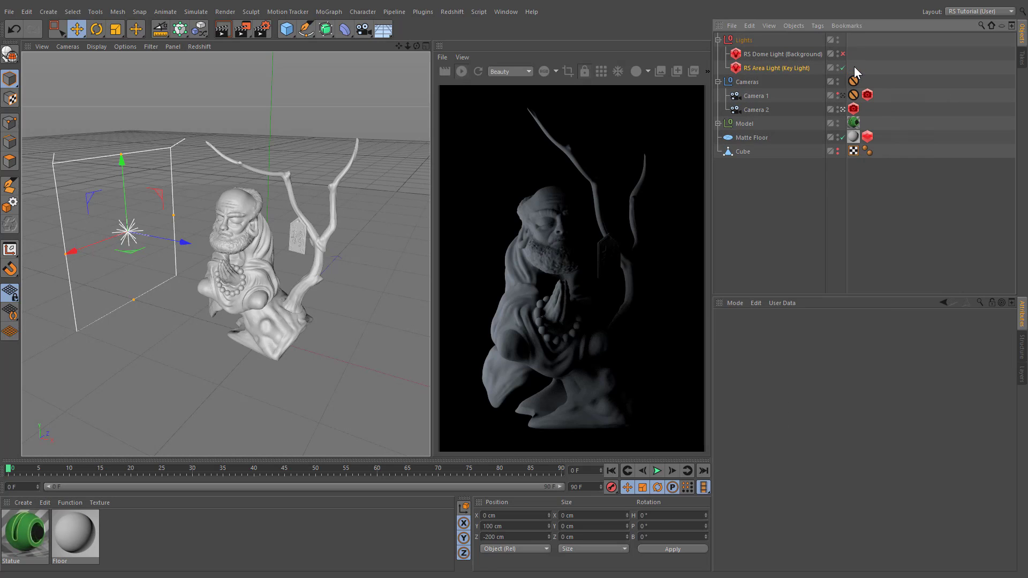
Step: Confirm the key light's unit type stays Image
click(758, 69)
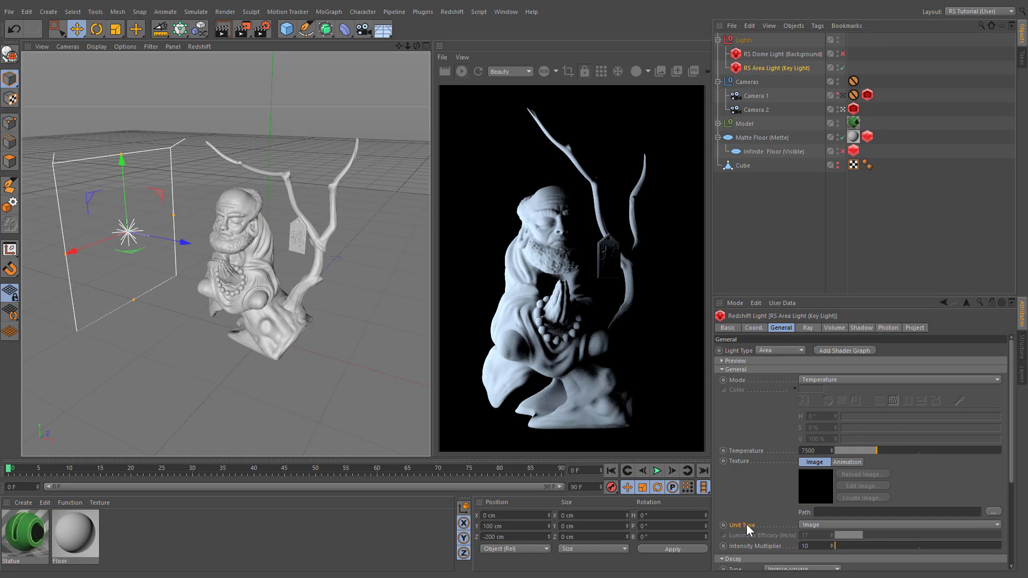
click(819, 525)
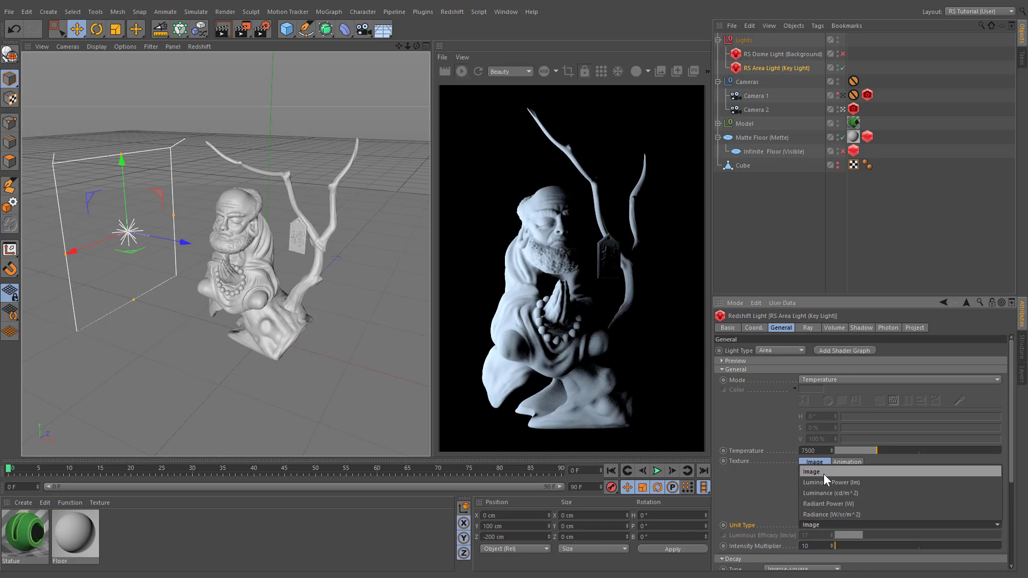
click(850, 474)
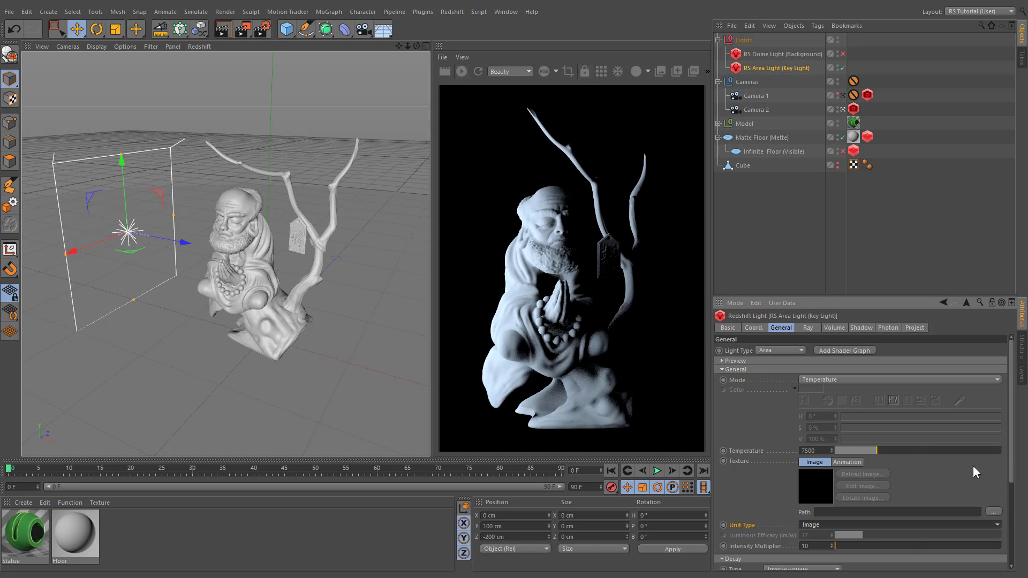
drag(1011, 456, 1005, 537)
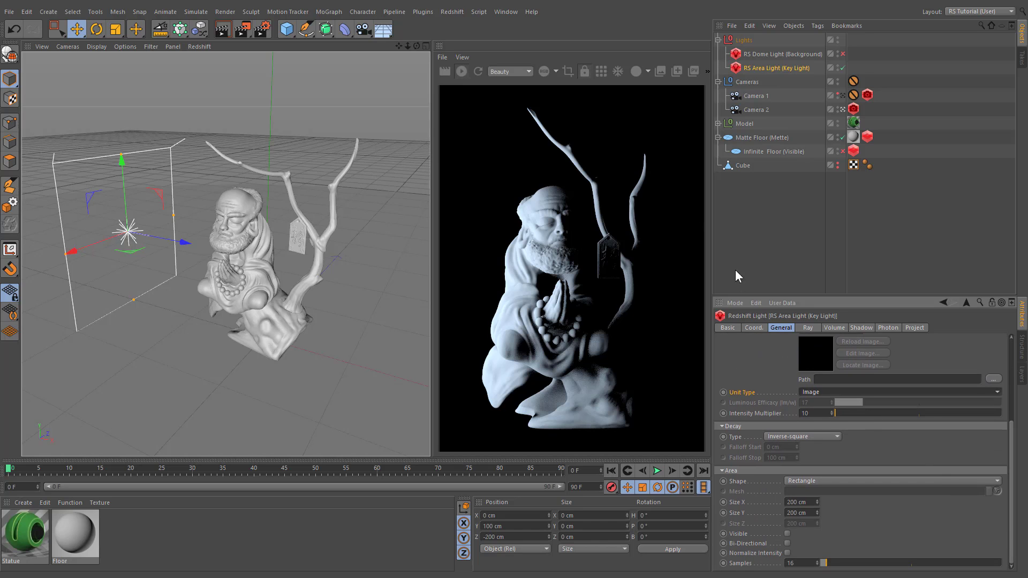
Step: Refresh the preview, enable the infinite floor, and switch the key light's decay from None to Linear
click(586, 75)
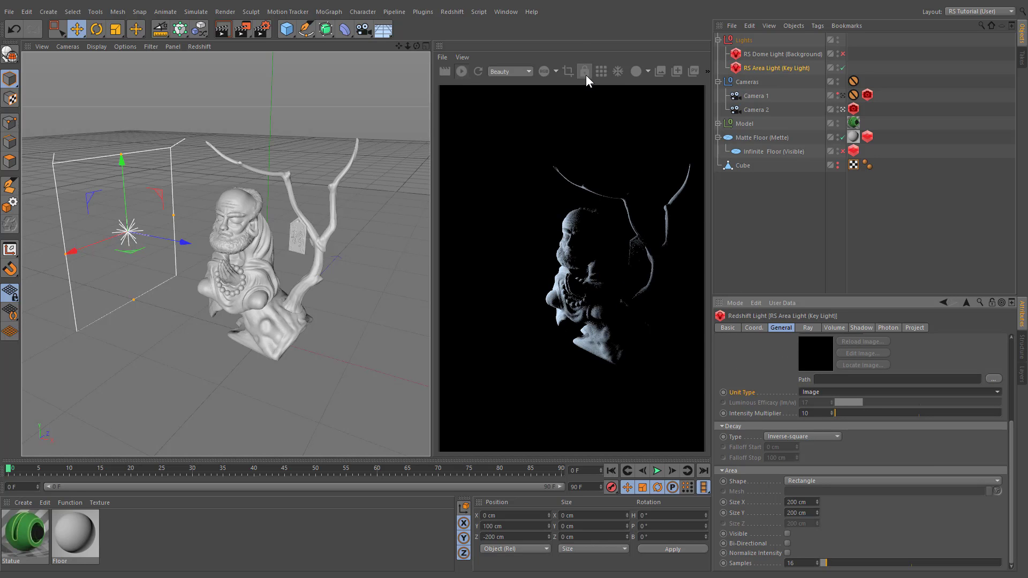
click(843, 151)
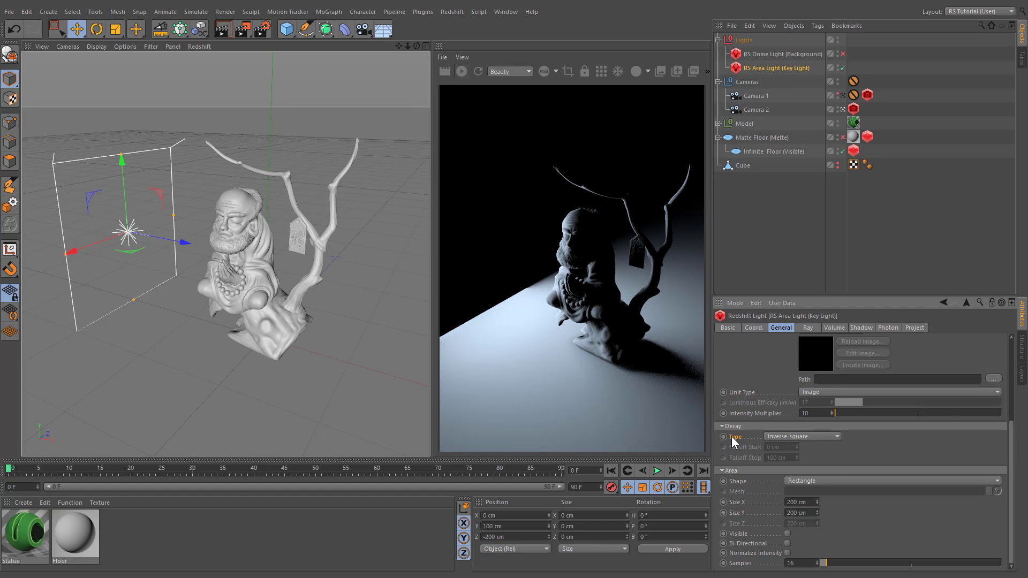
click(808, 438)
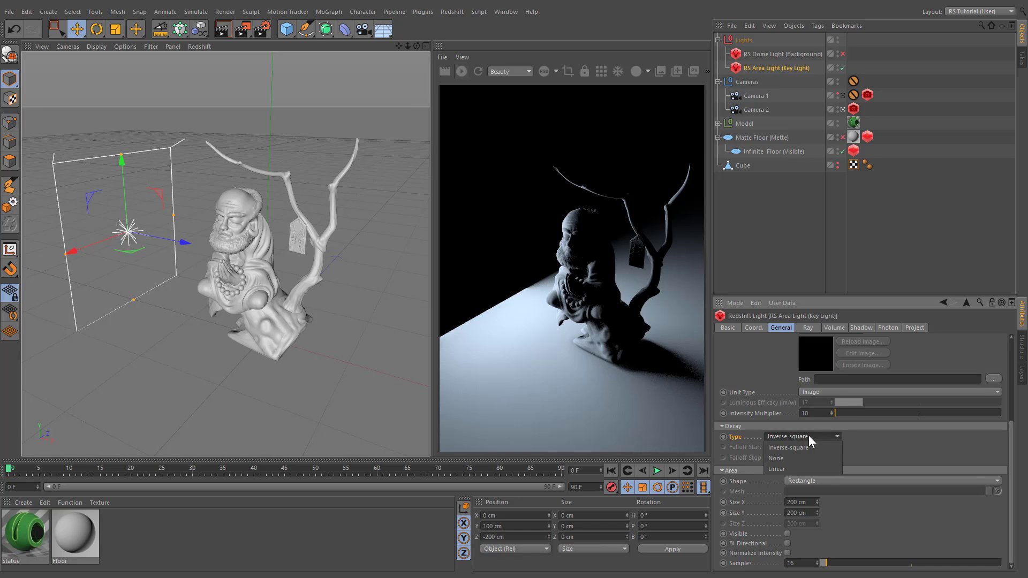
click(777, 461)
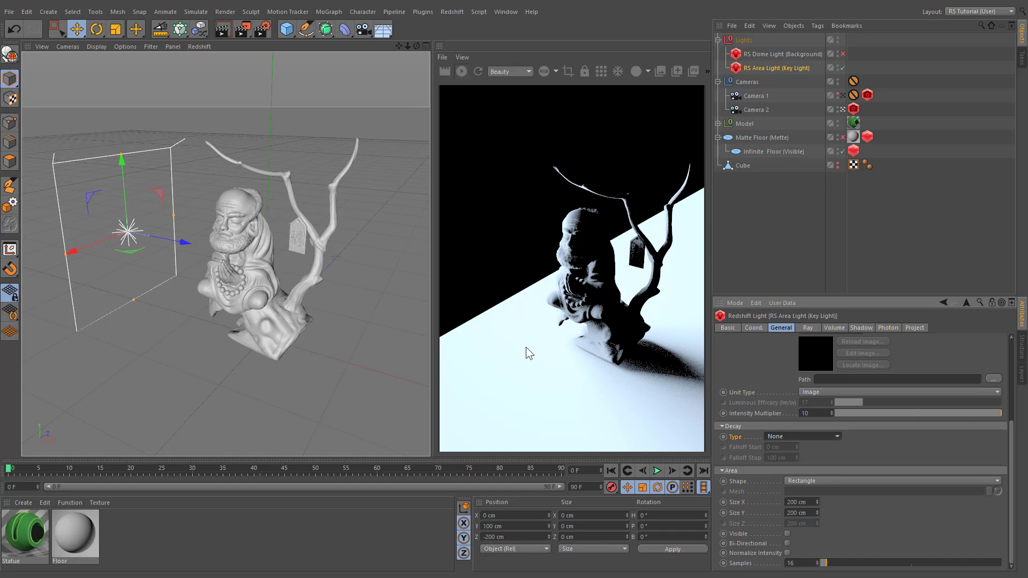
click(787, 437)
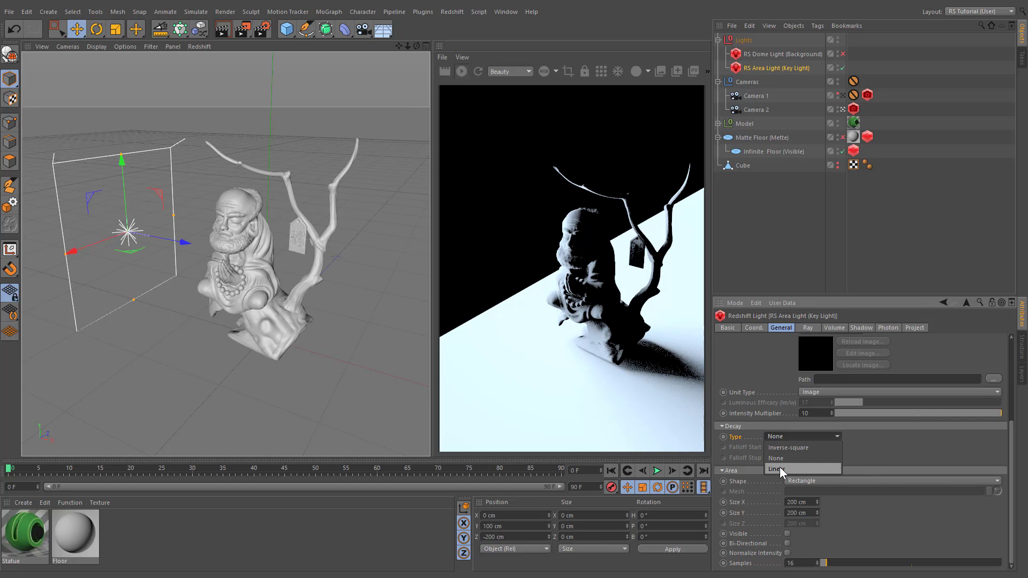
click(780, 469)
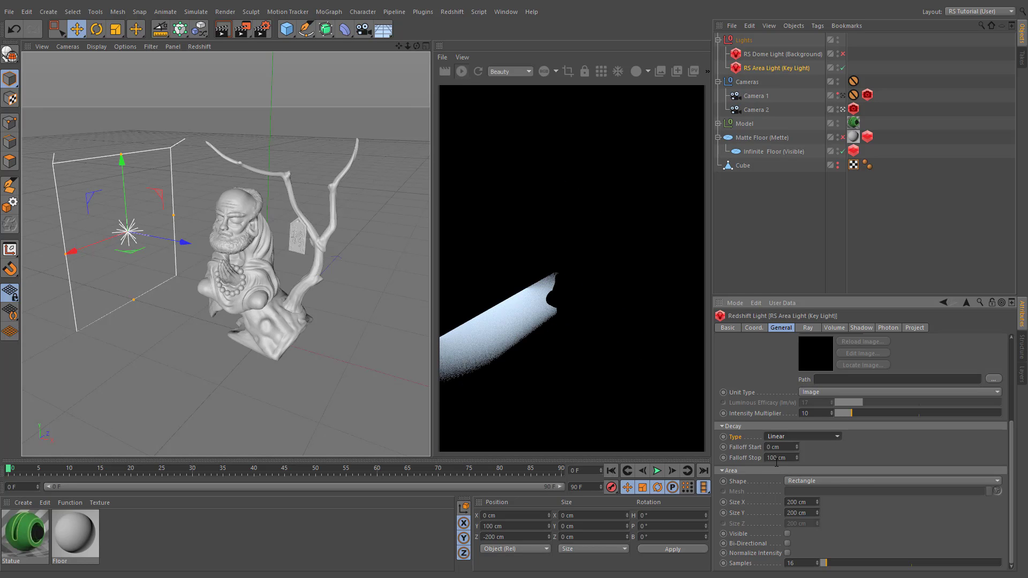
Step: Try falloff values of stop 300, start 200, stop 400 and start 300 cm
double_click(776, 458)
text(300)
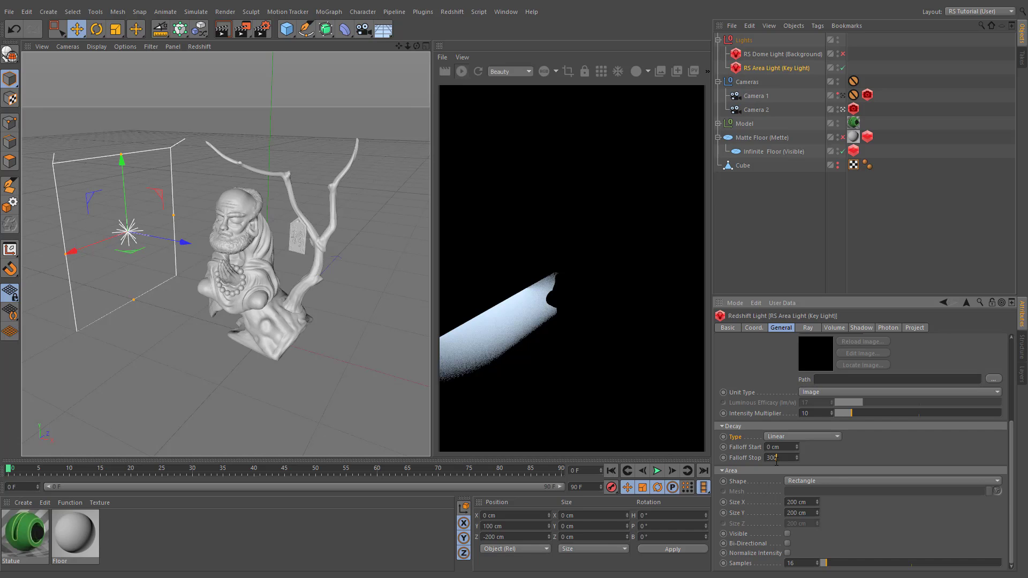
key(Return)
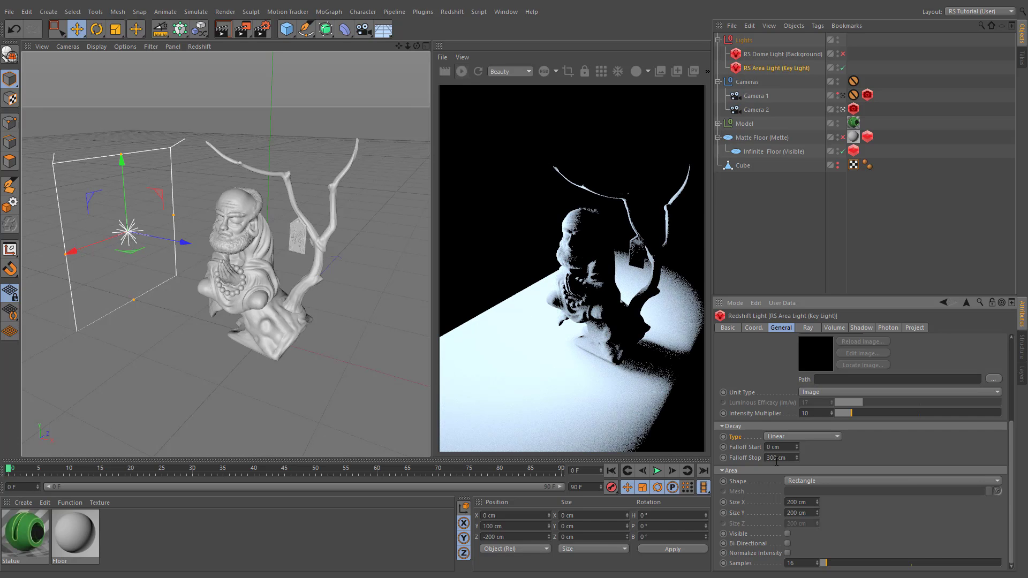
text(200)
key(Return)
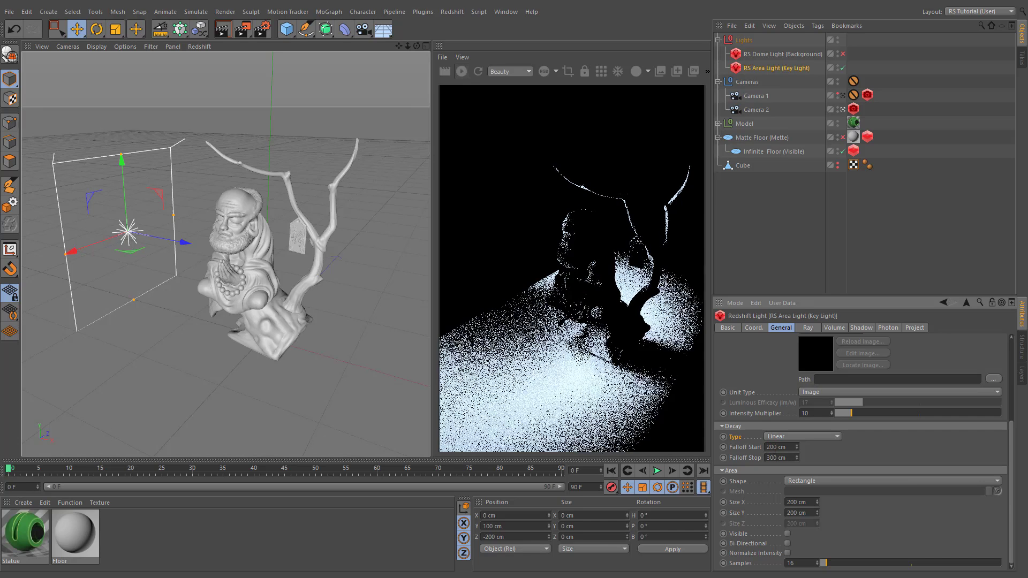
double_click(775, 458)
text(400)
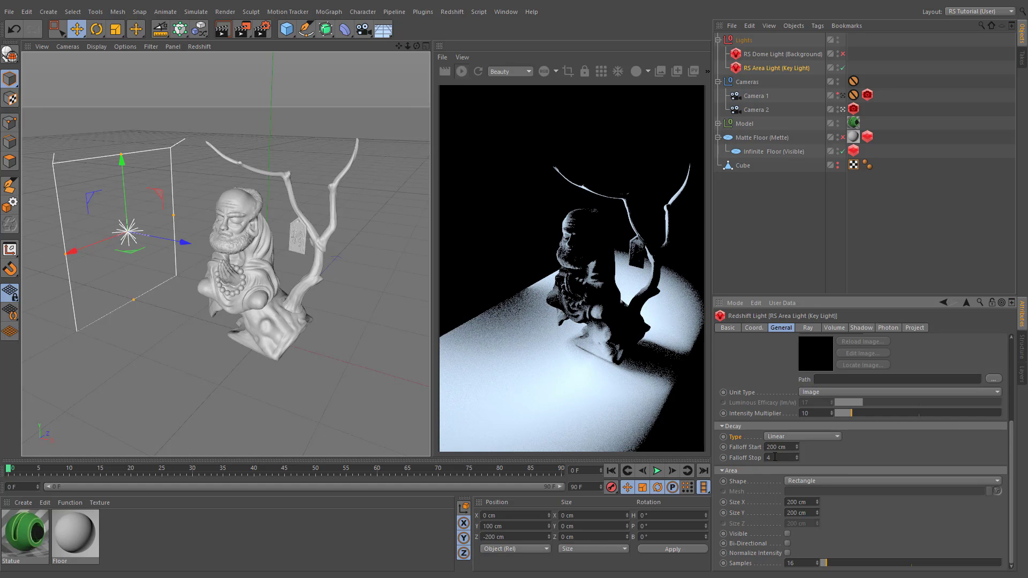
key(Return)
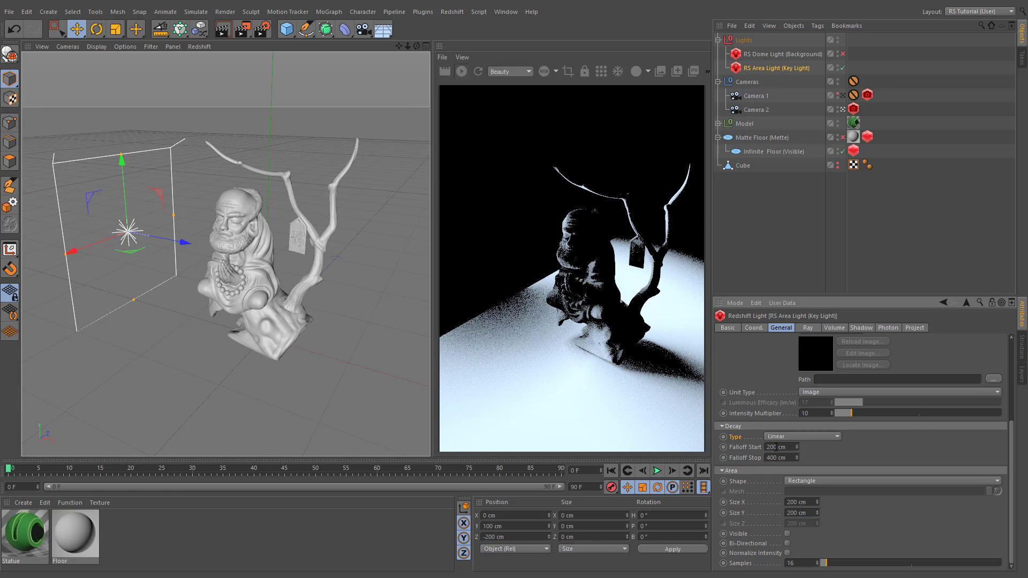
double_click(775, 447)
text(30)
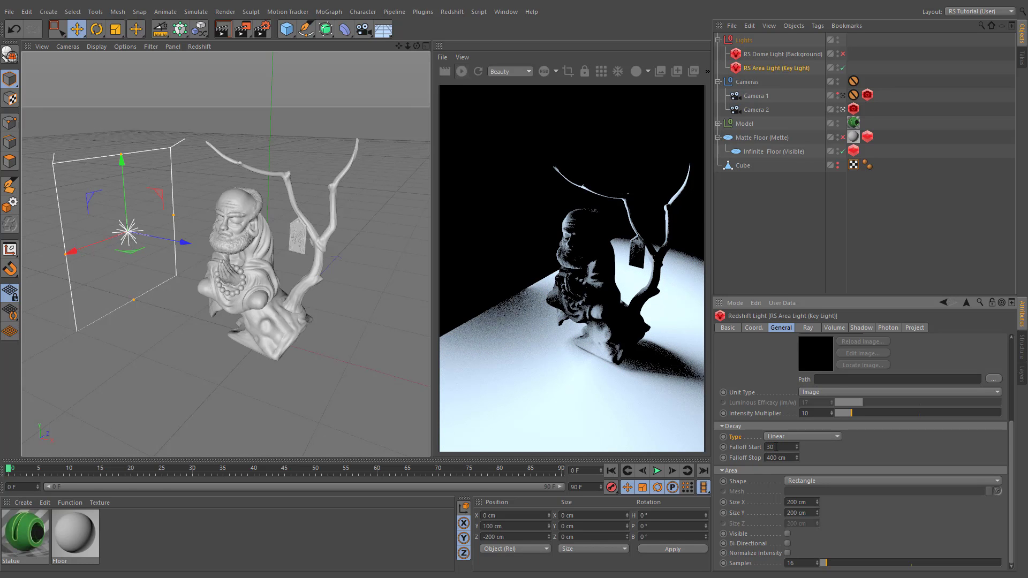
text(0)
key(Return)
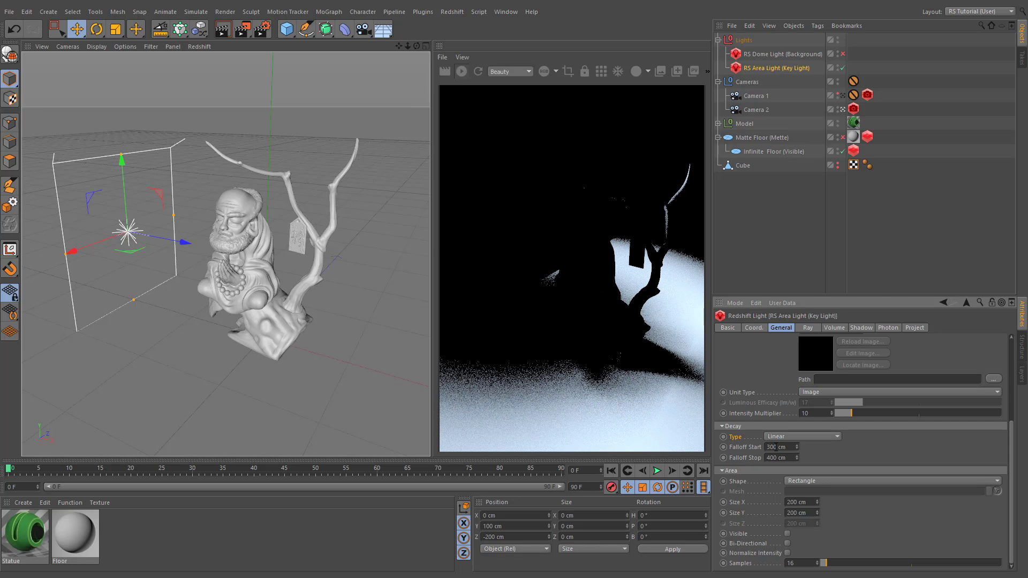
Step: Set the linear falloff to start at 0 cm and stop at 200 cm
double_click(775, 447)
text(0)
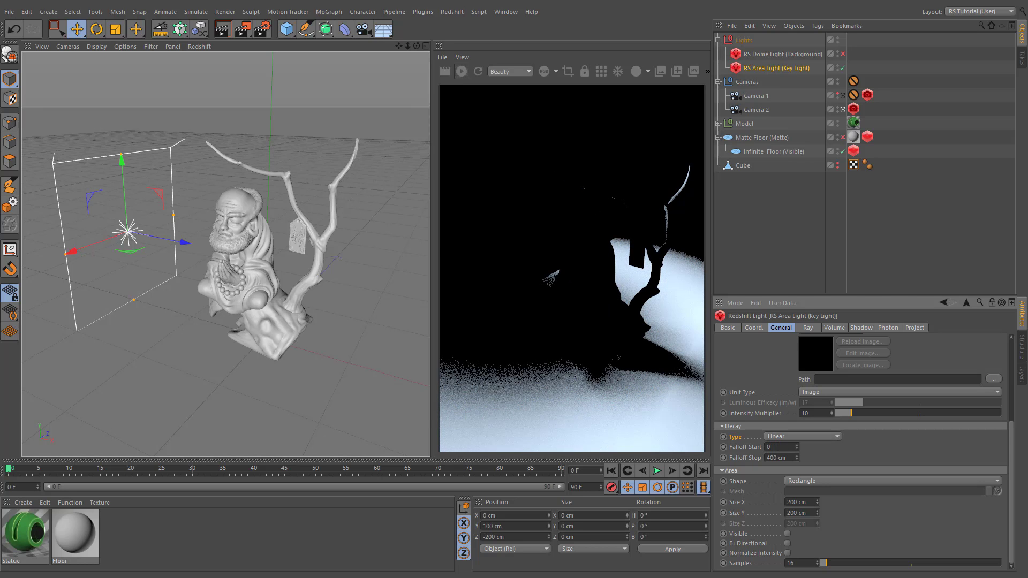
key(Return)
double_click(788, 456)
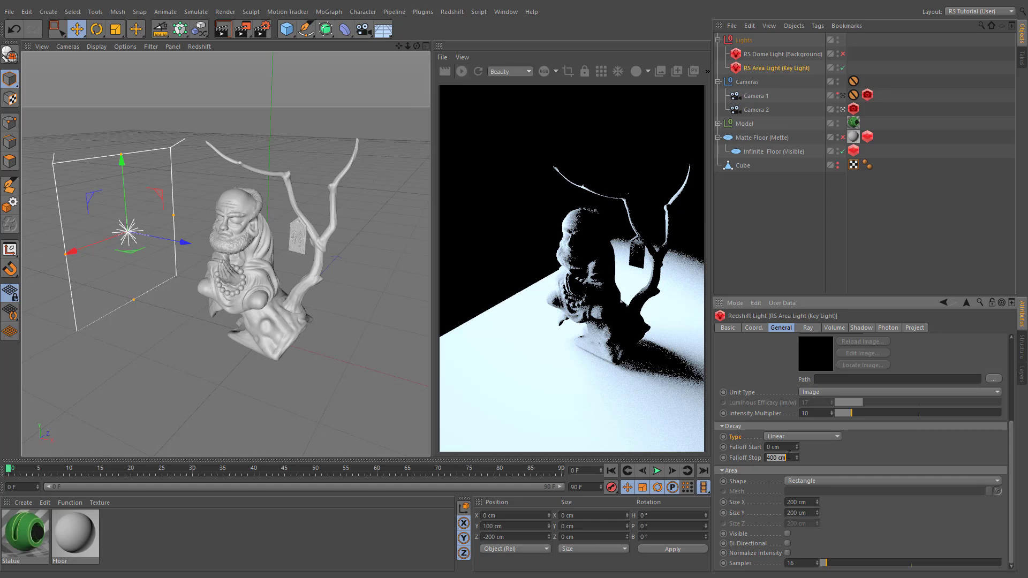
text(200)
key(Return)
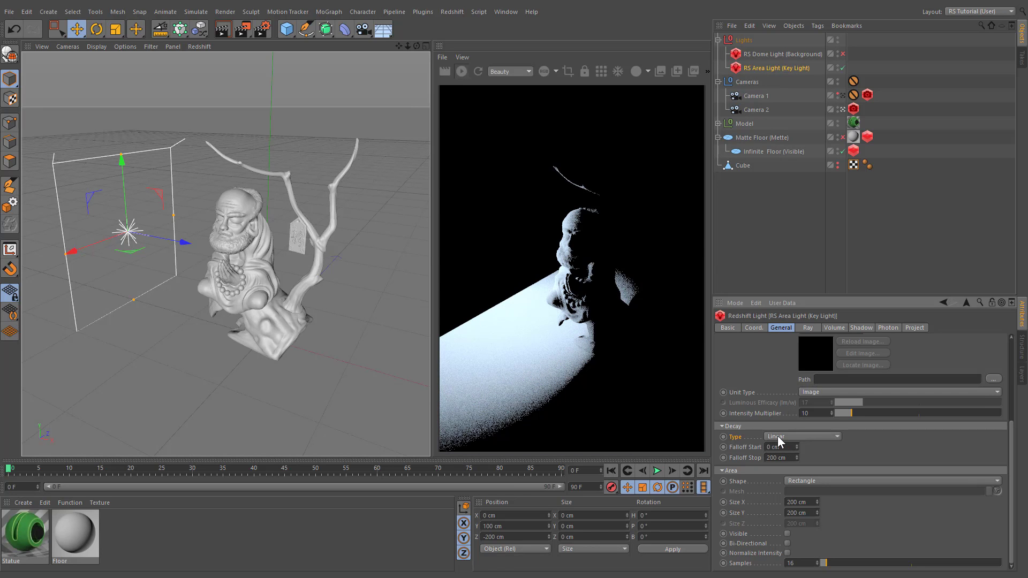
click(780, 438)
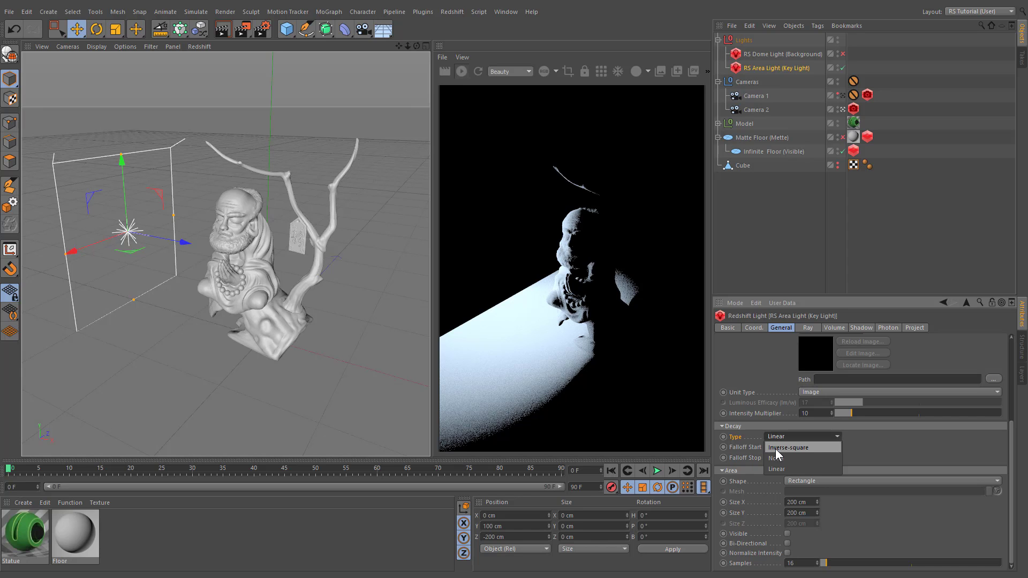
Step: Return the key light to inverse-square decay, keep it rectangular, and make it visible in renders
click(828, 448)
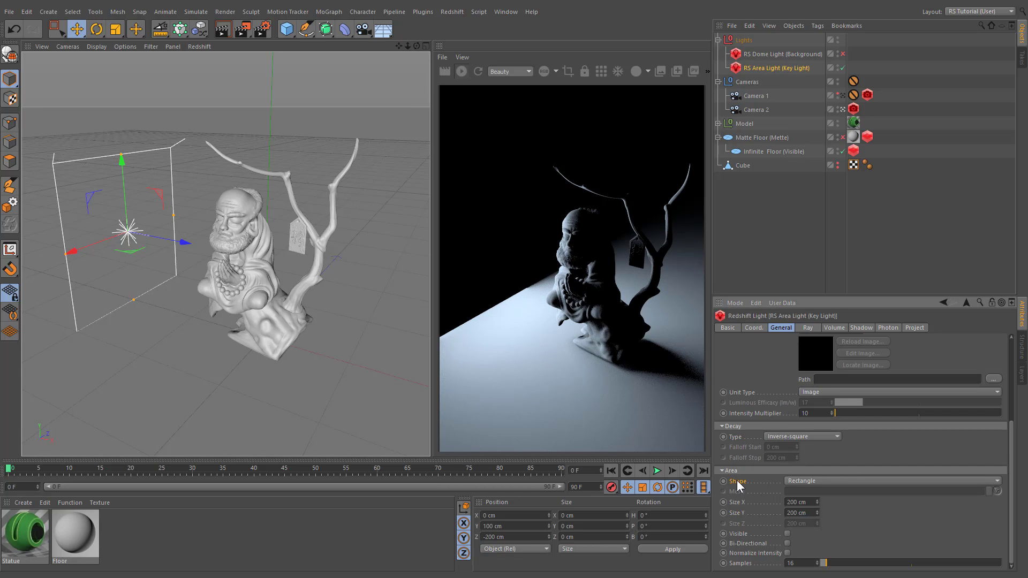
click(812, 479)
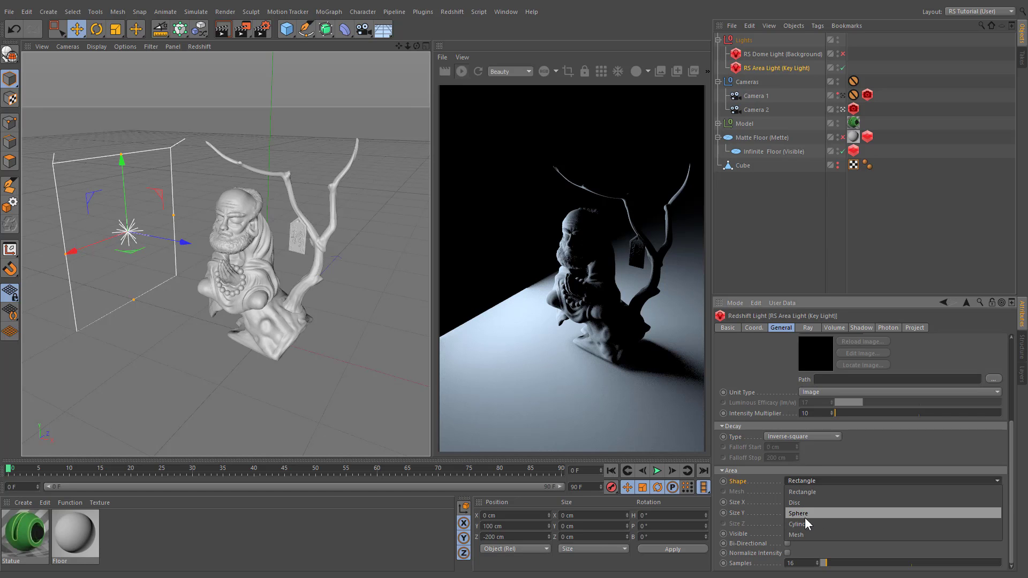
click(806, 493)
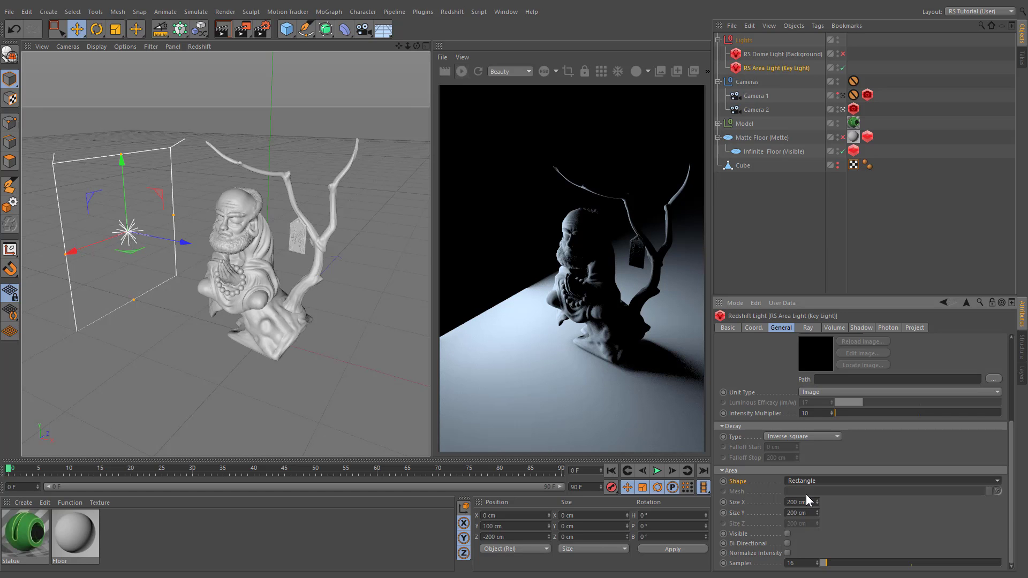
click(786, 534)
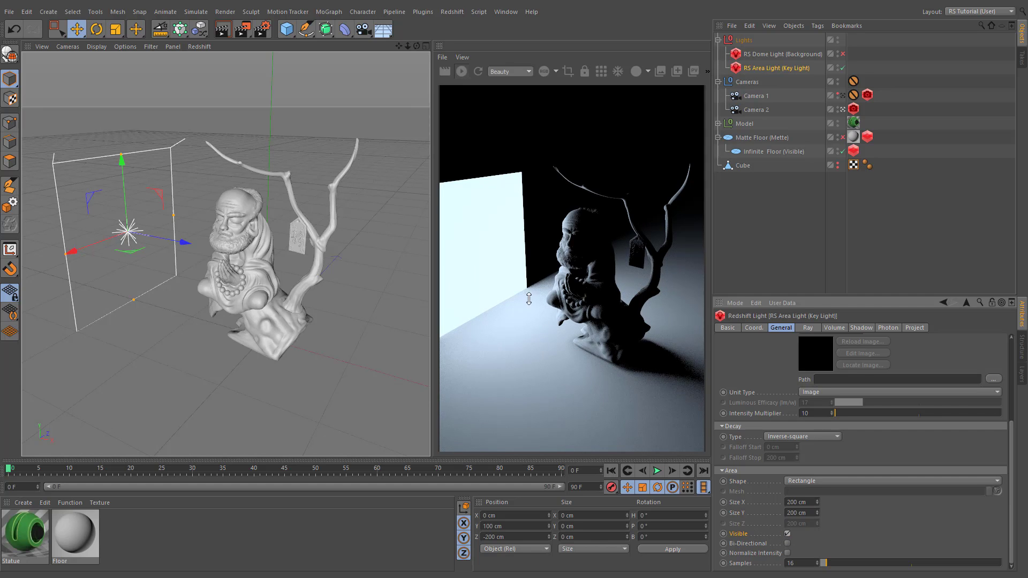
Step: Cycle the key light's area shape through Disc and Sphere to Cylinder
click(808, 481)
click(805, 500)
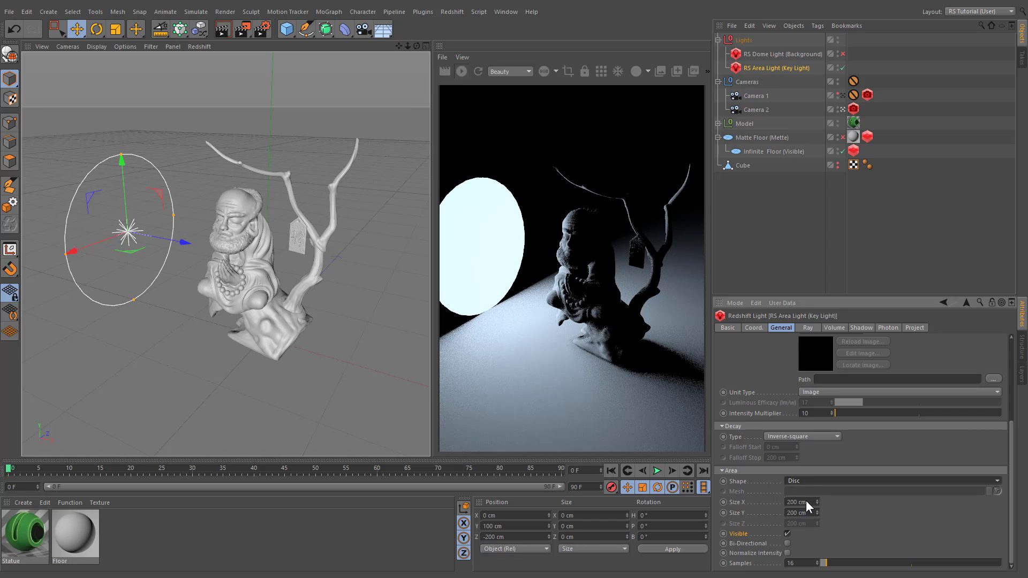
click(809, 480)
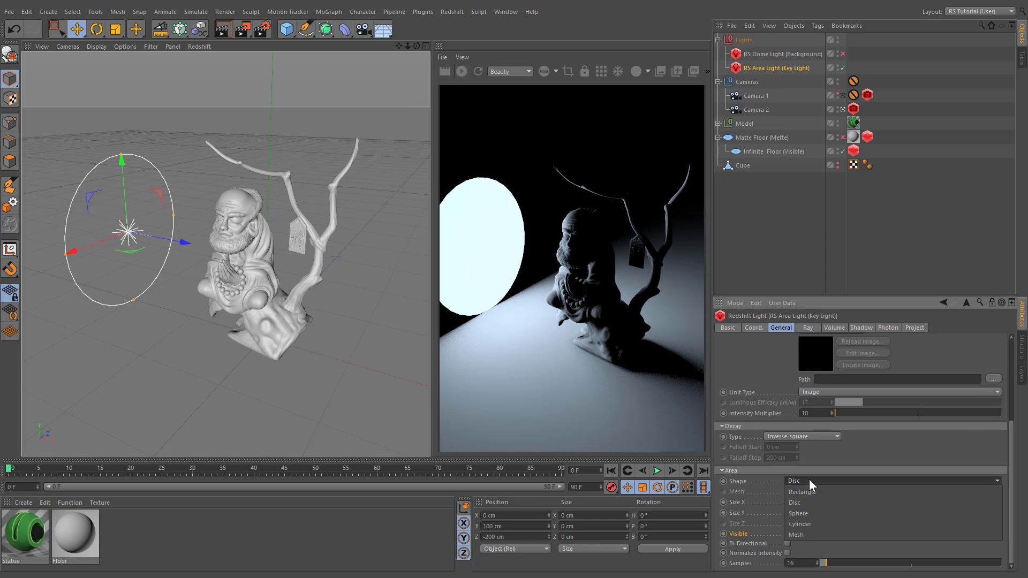
click(799, 512)
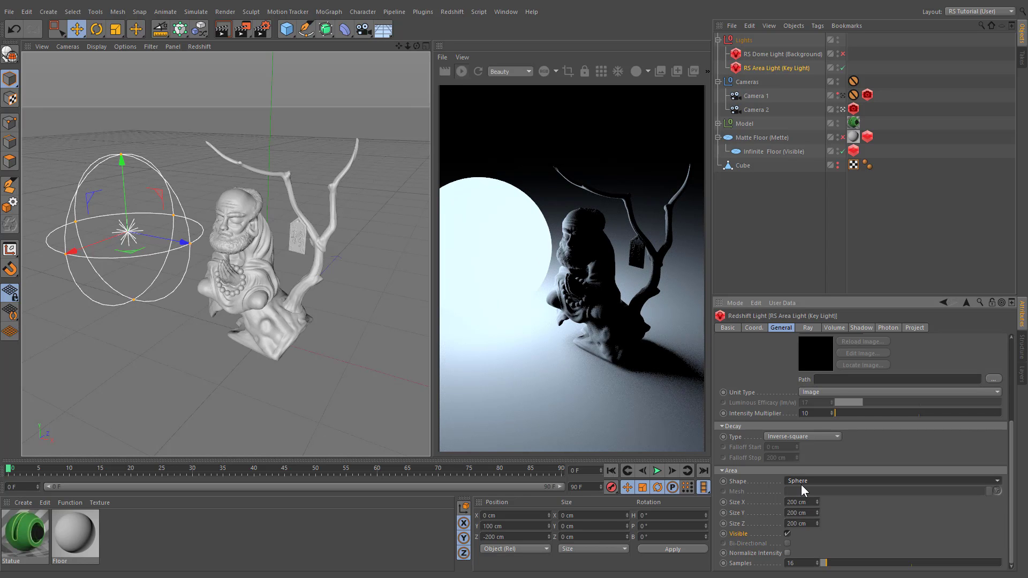
click(801, 483)
click(798, 523)
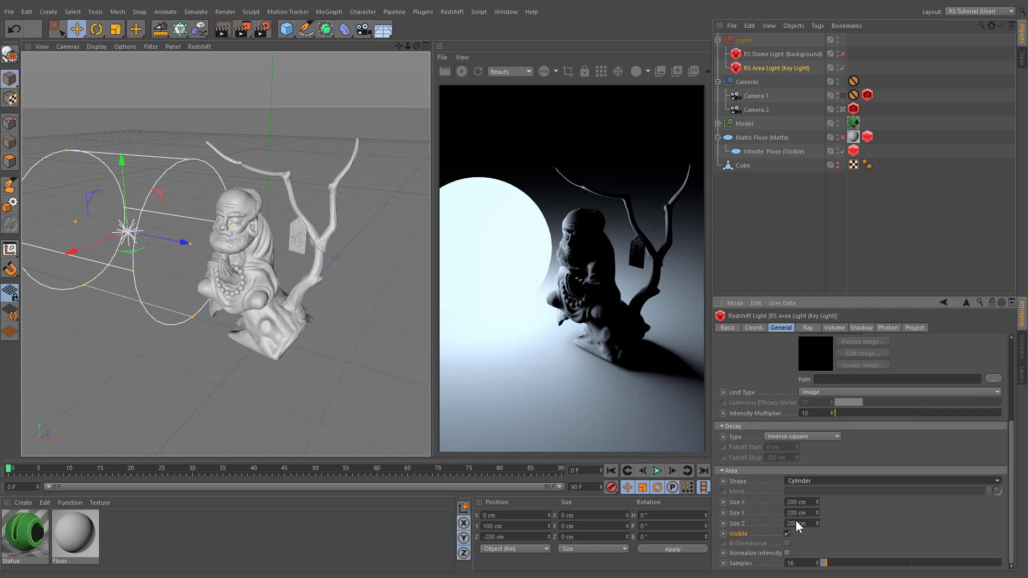
click(815, 481)
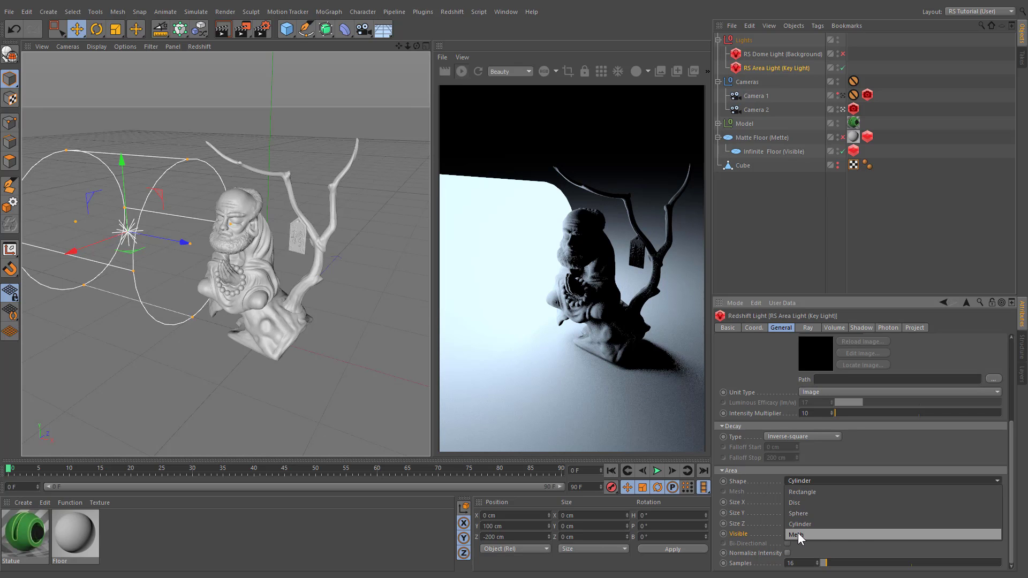
Step: Switch the key light to a Mesh shape and link the Beads object as its mesh
click(859, 535)
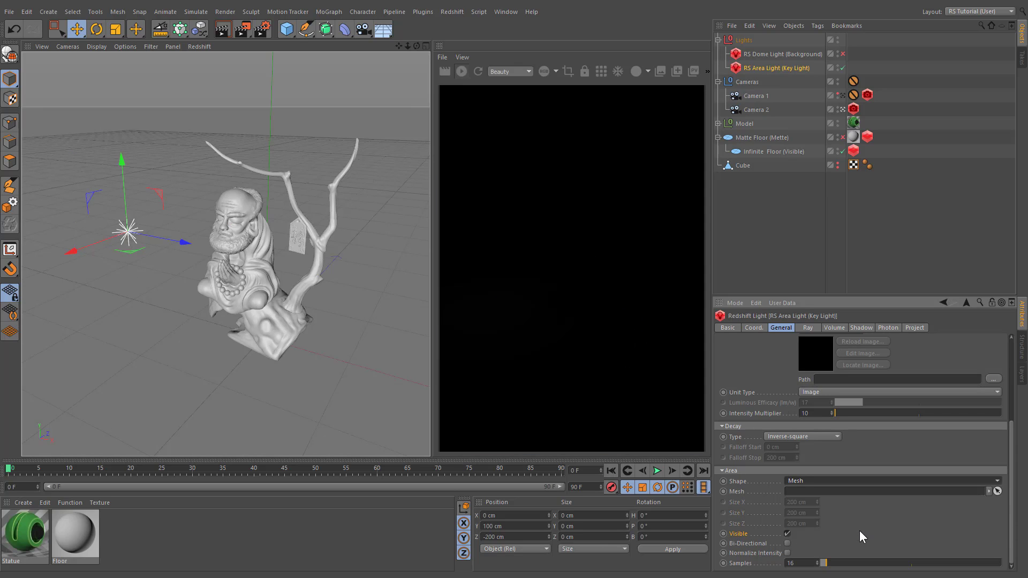
click(744, 492)
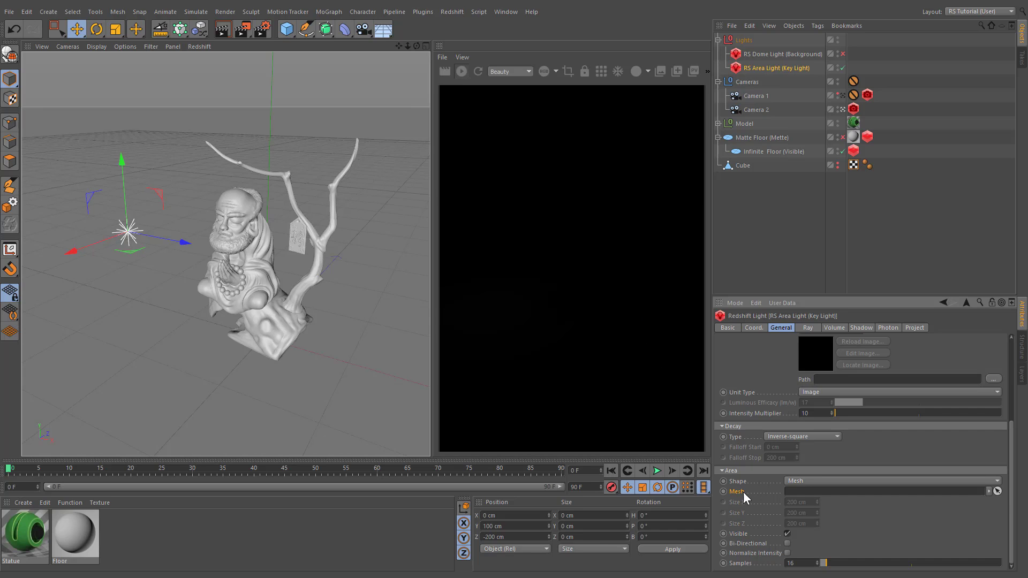
click(718, 124)
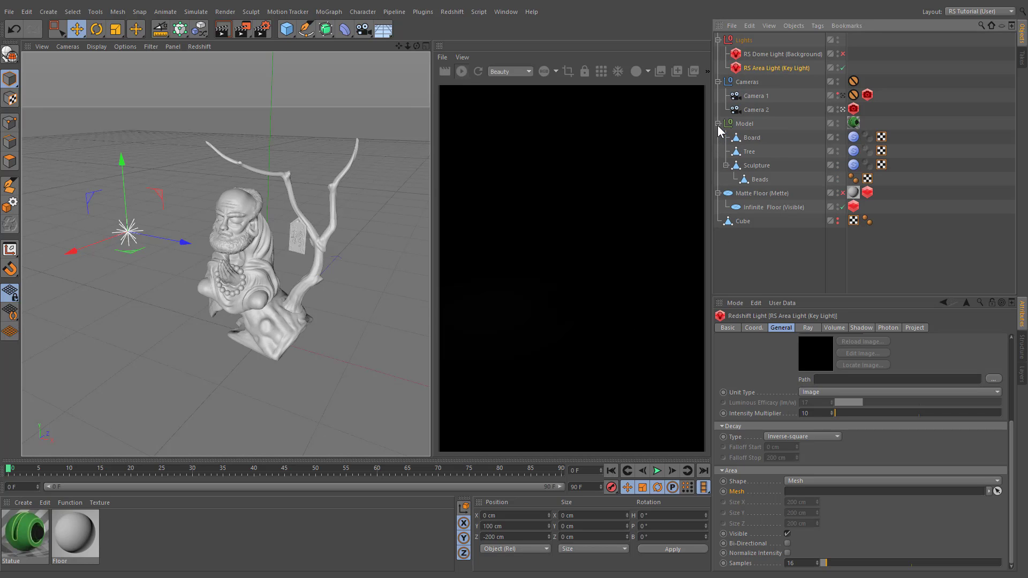
drag(759, 182, 810, 495)
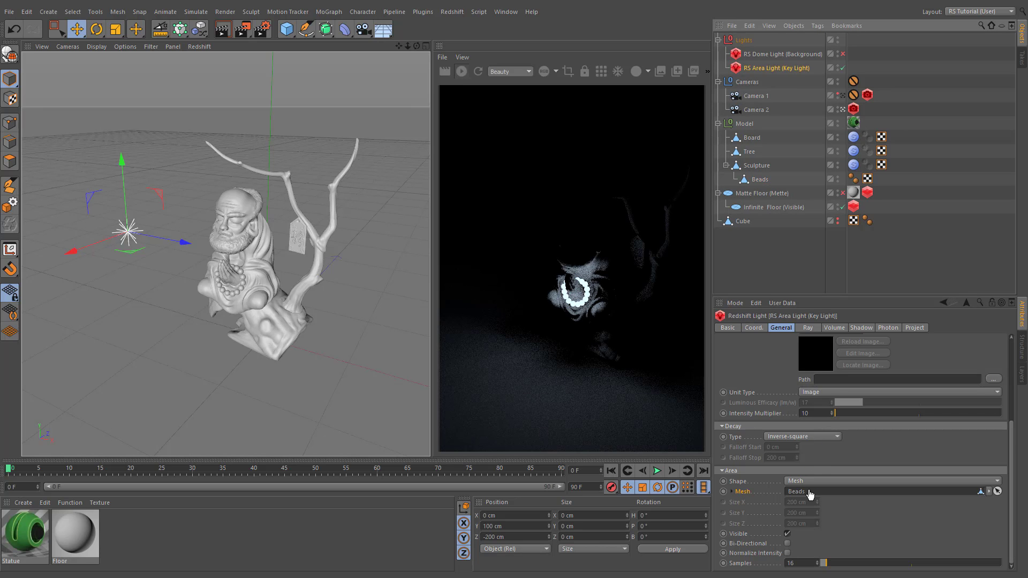
Step: Turn the dome light back on and clear Beads from the key light's mesh link
click(843, 54)
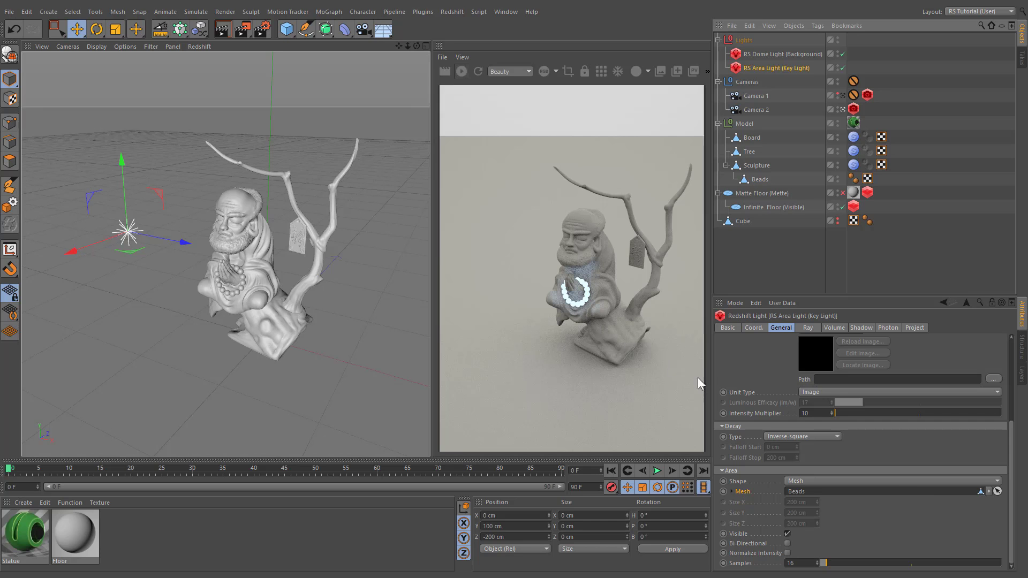
click(989, 491)
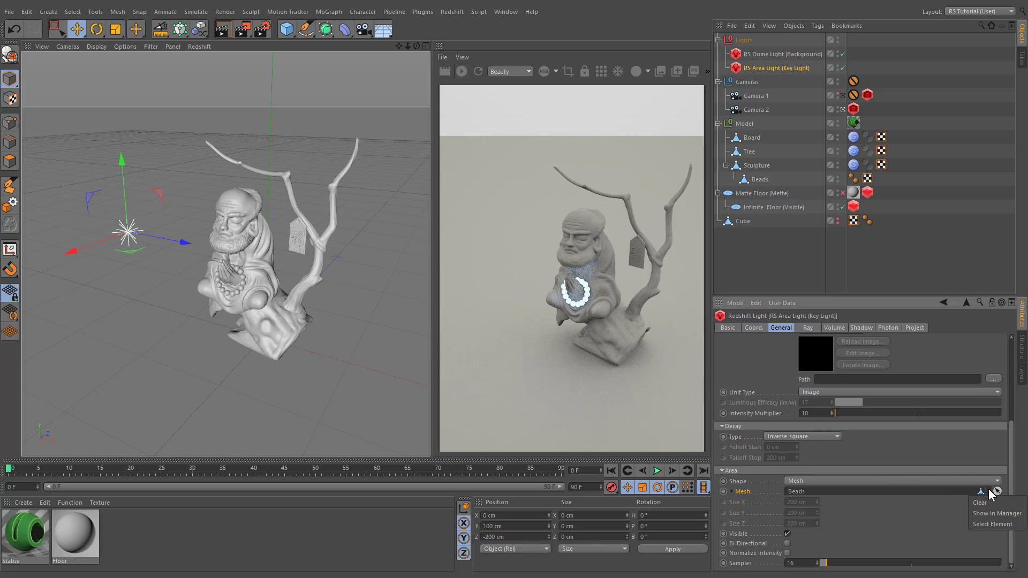
click(979, 503)
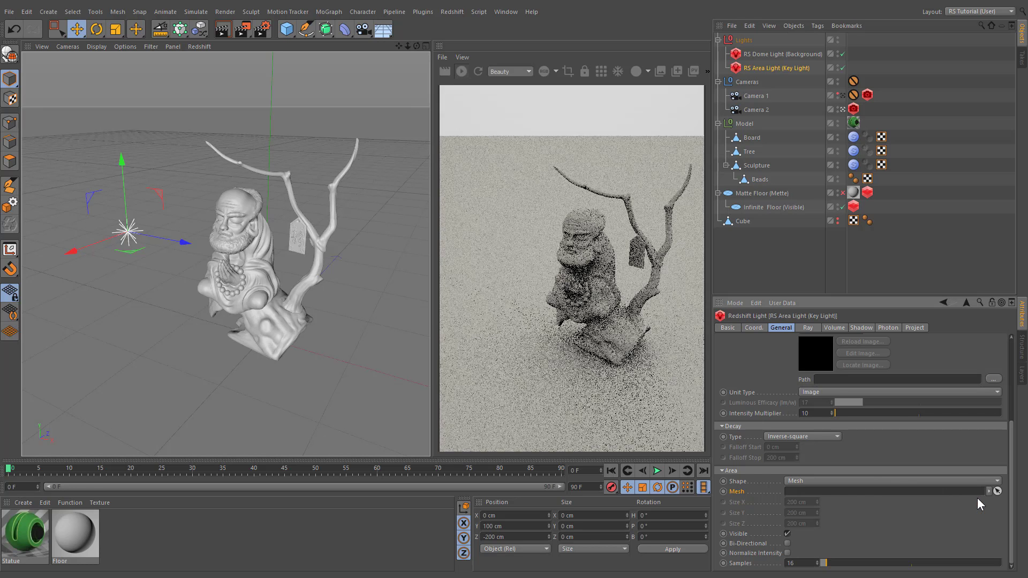
Step: Make the key light a rectangle and switch off the dome light
click(825, 481)
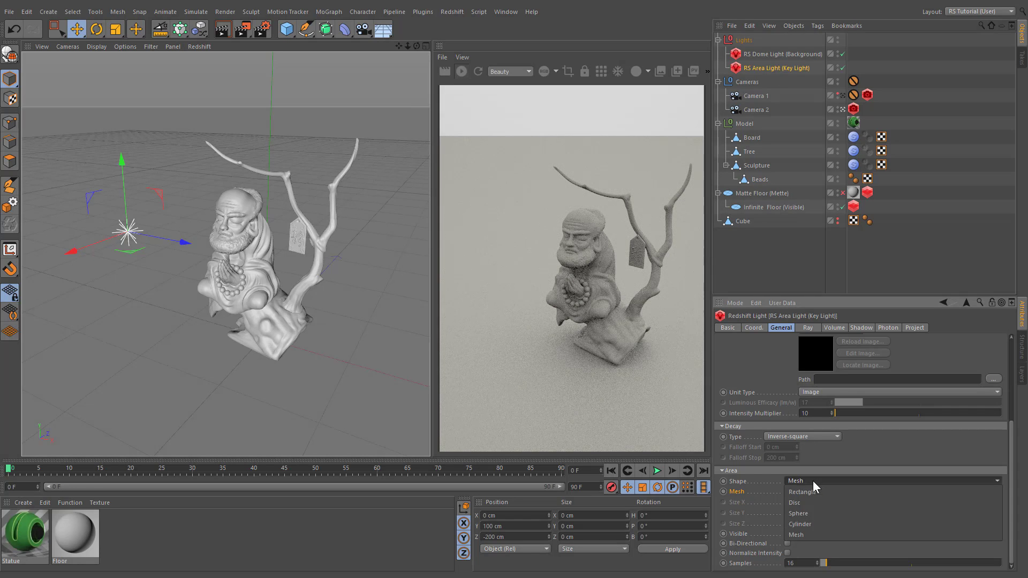
click(844, 489)
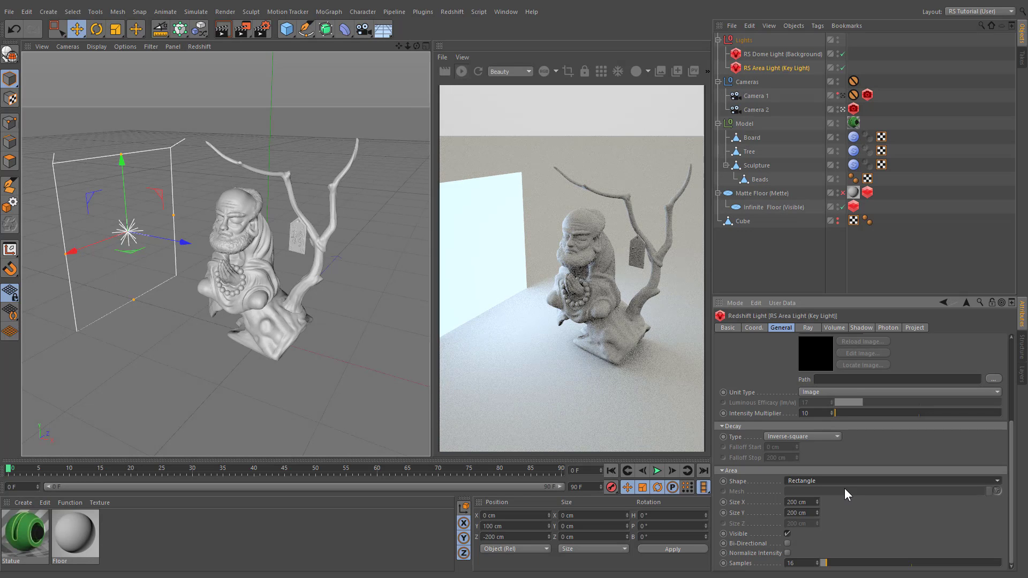
click(843, 54)
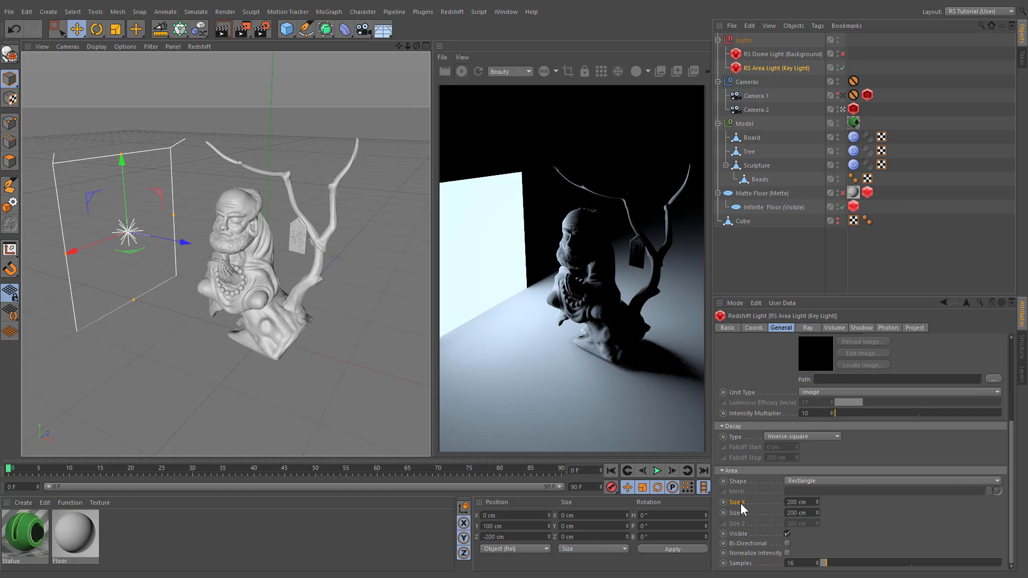
Step: Set the key light's size to 400 × 400 cm and its intensity to 2
drag(741, 504, 740, 515)
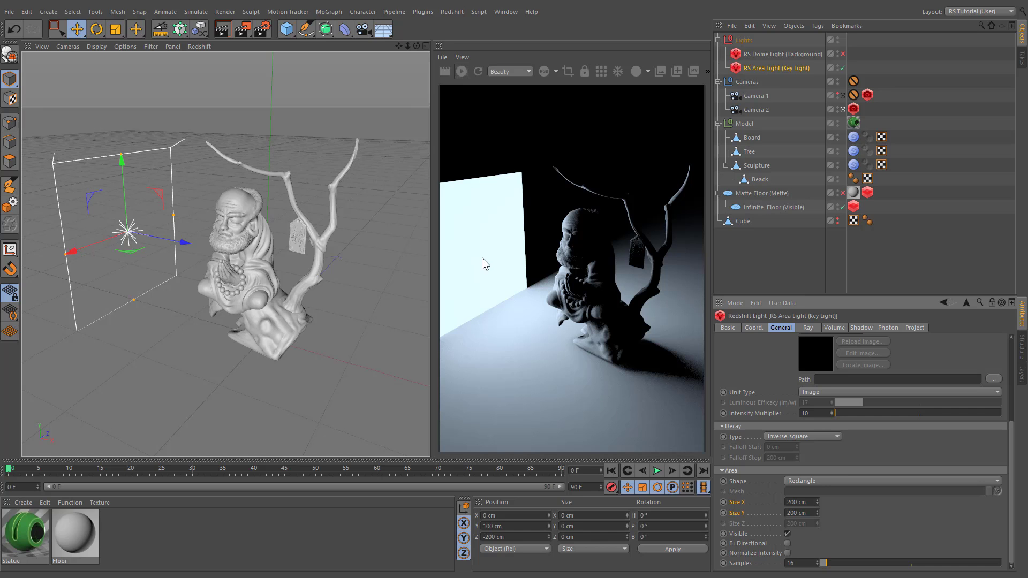
double_click(803, 502)
text(400)
key(Tab)
text(400)
key(Return)
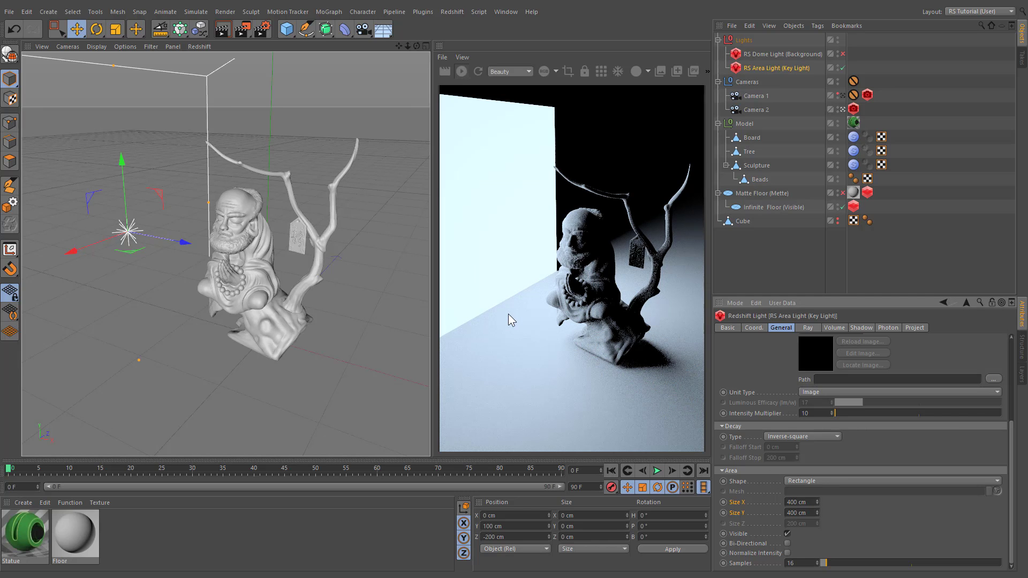
key(BackSpace)
key(BackSpace)
text(2)
key(Return)
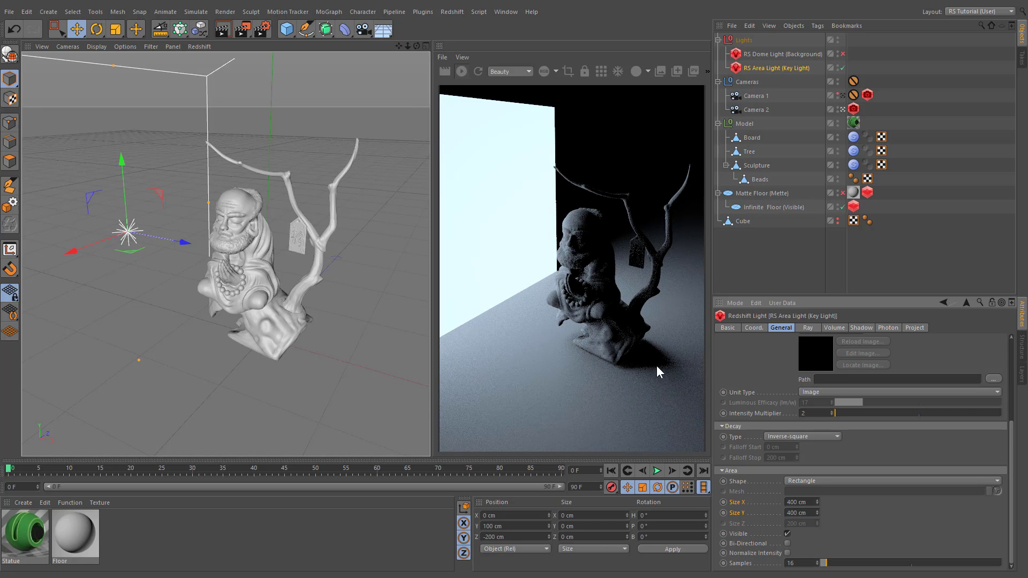
Step: Try a 2 cm light size and an intensity of 20000
double_click(799, 502)
text(2)
key(Return)
double_click(815, 413)
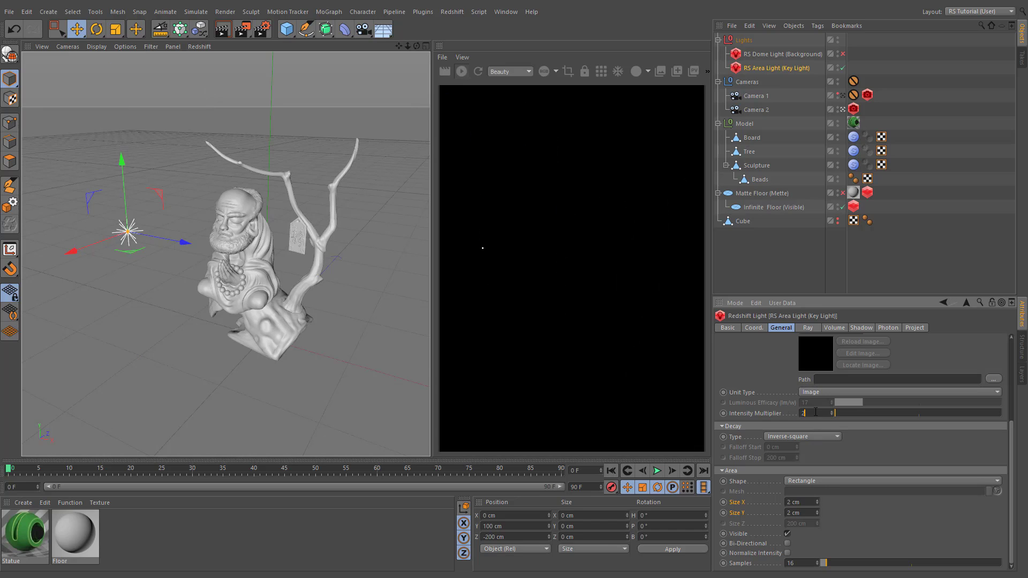
text(20000)
key(Return)
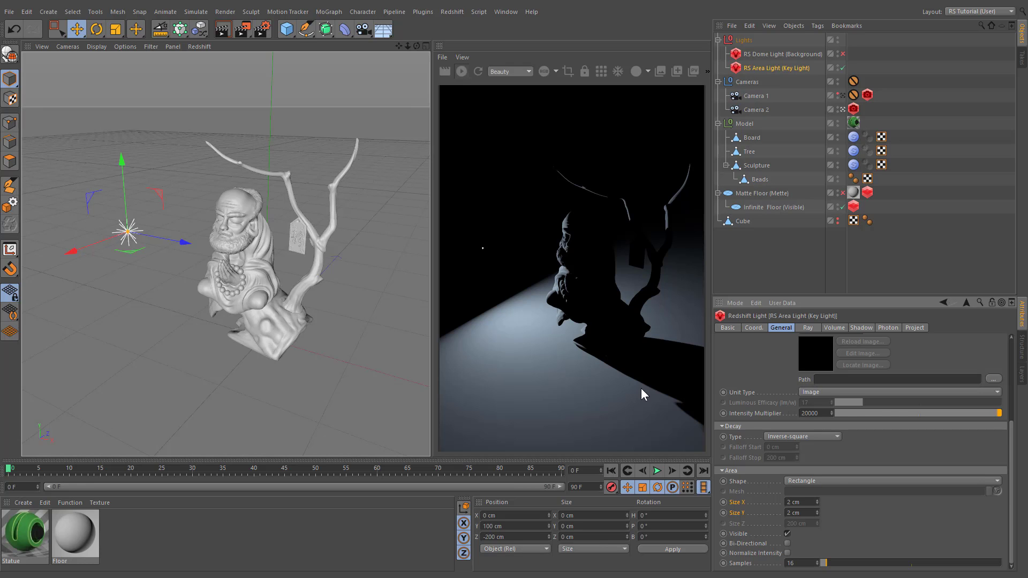
Step: Settle on intensity 20 and a 100 × 100 cm light size
double_click(823, 412)
text(20)
double_click(800, 502)
text(100)
key(Return)
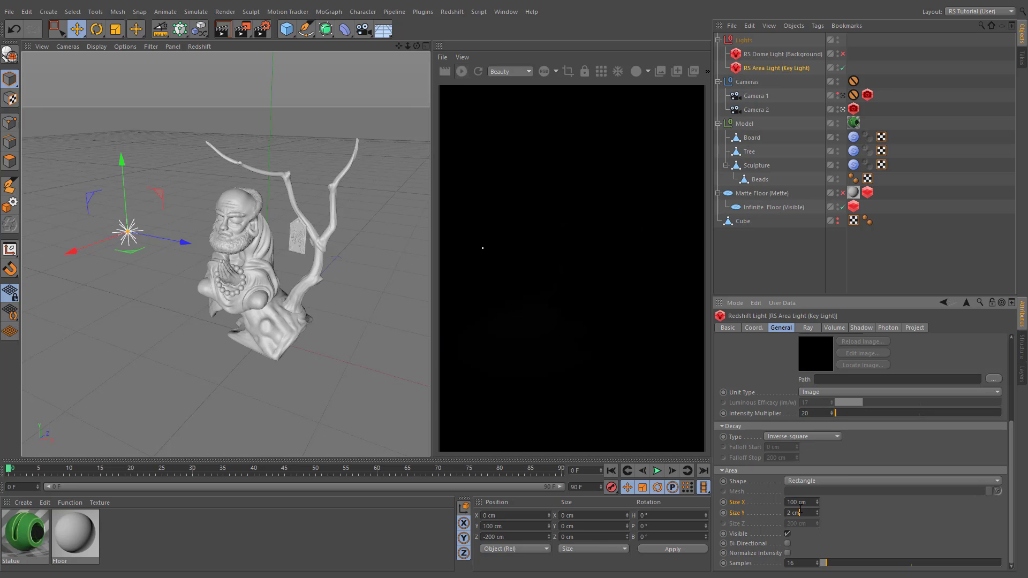
double_click(801, 512)
text(100)
key(Return)
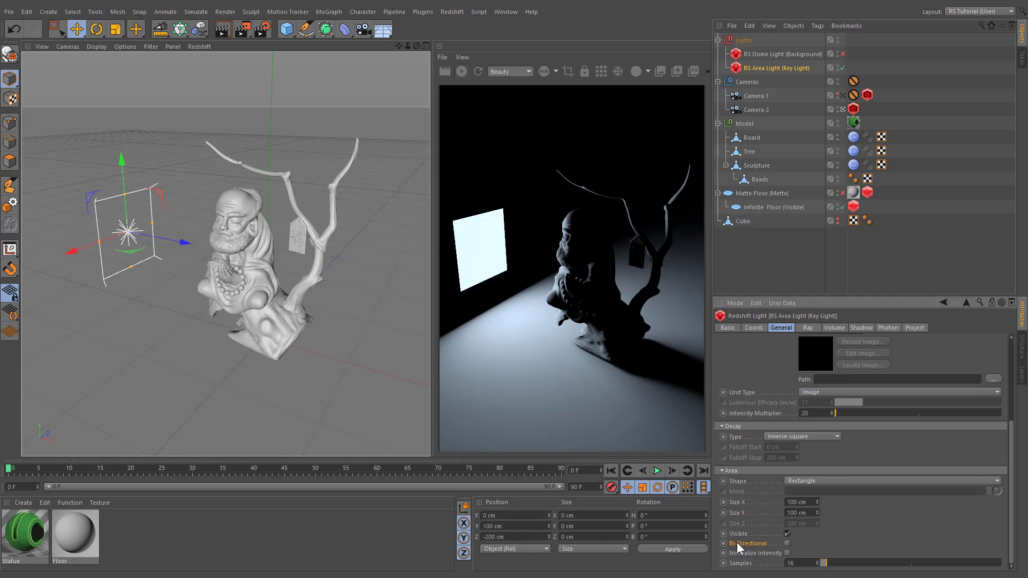
click(787, 544)
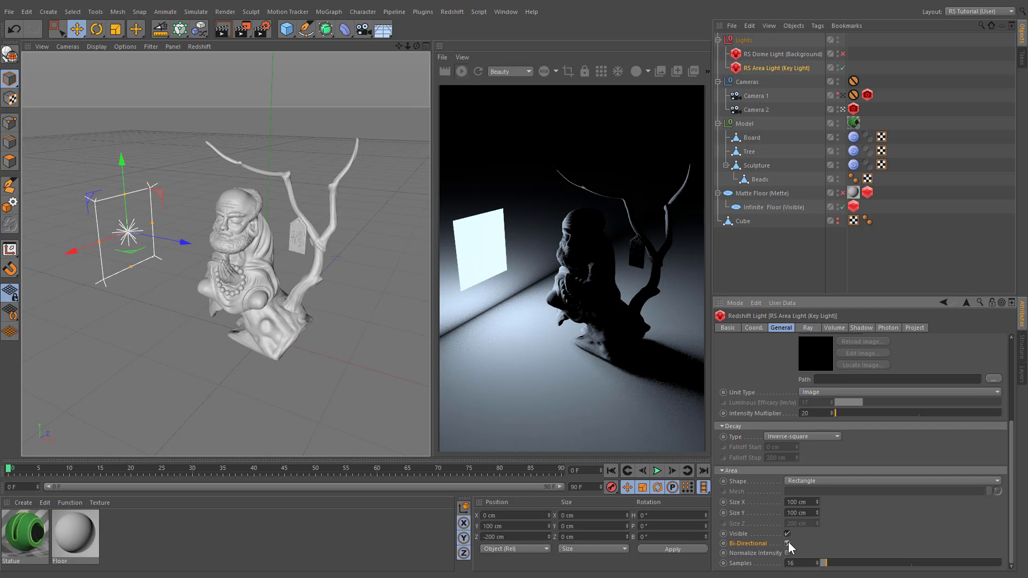
click(753, 328)
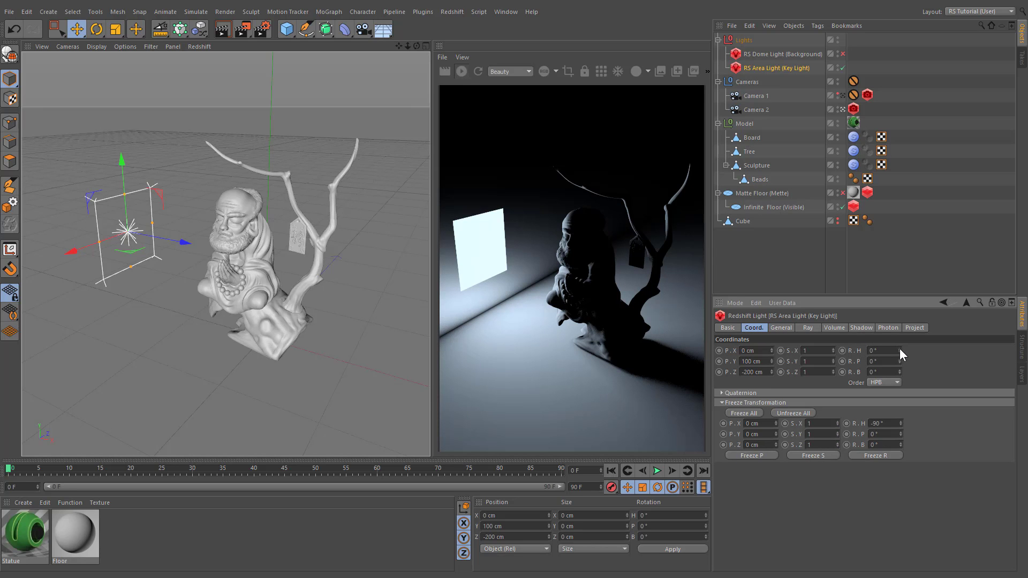
drag(900, 350, 899, 351)
click(783, 328)
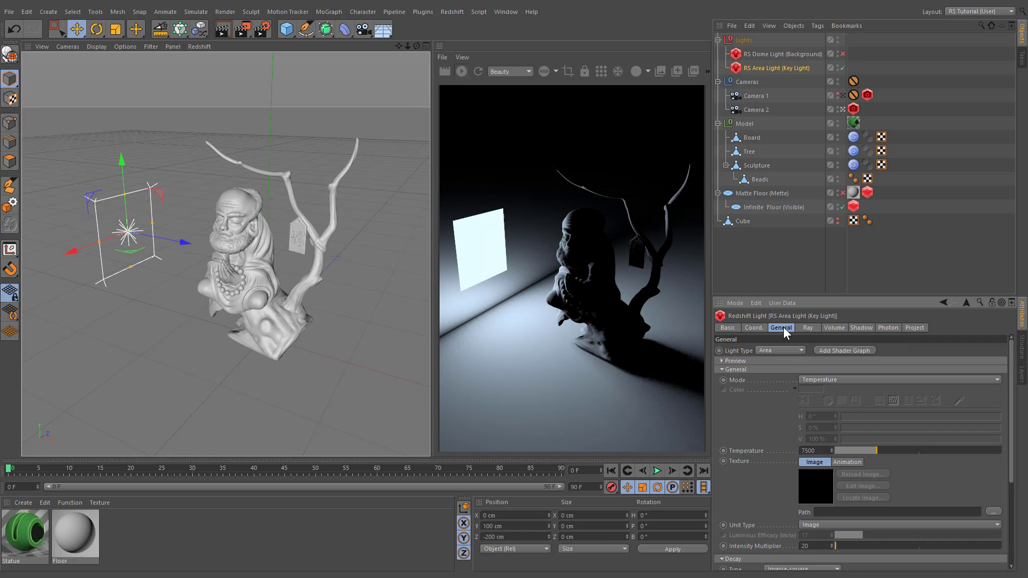
scroll(765, 407, down, 5)
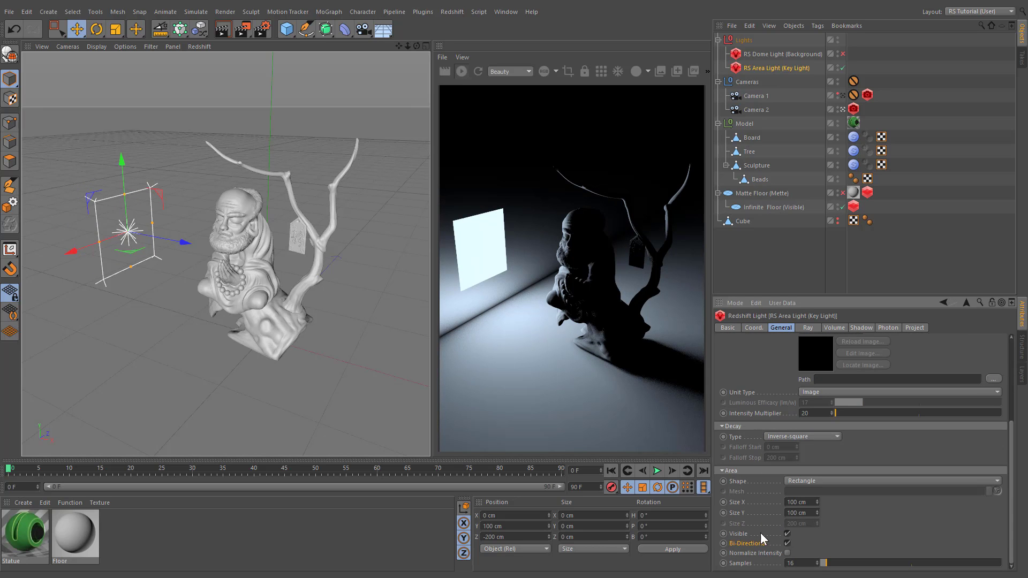
click(786, 544)
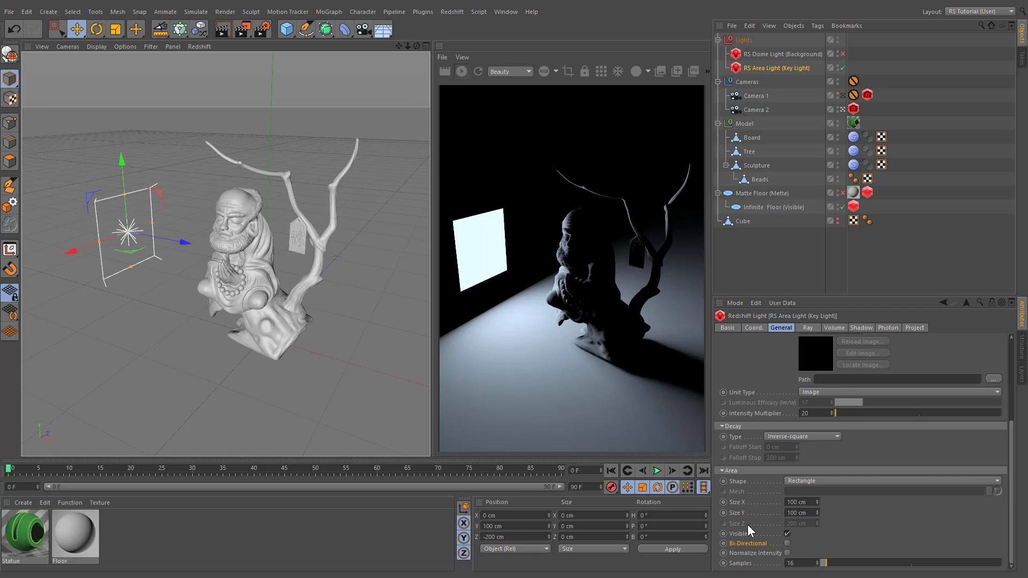
click(788, 553)
click(825, 414)
text(00)
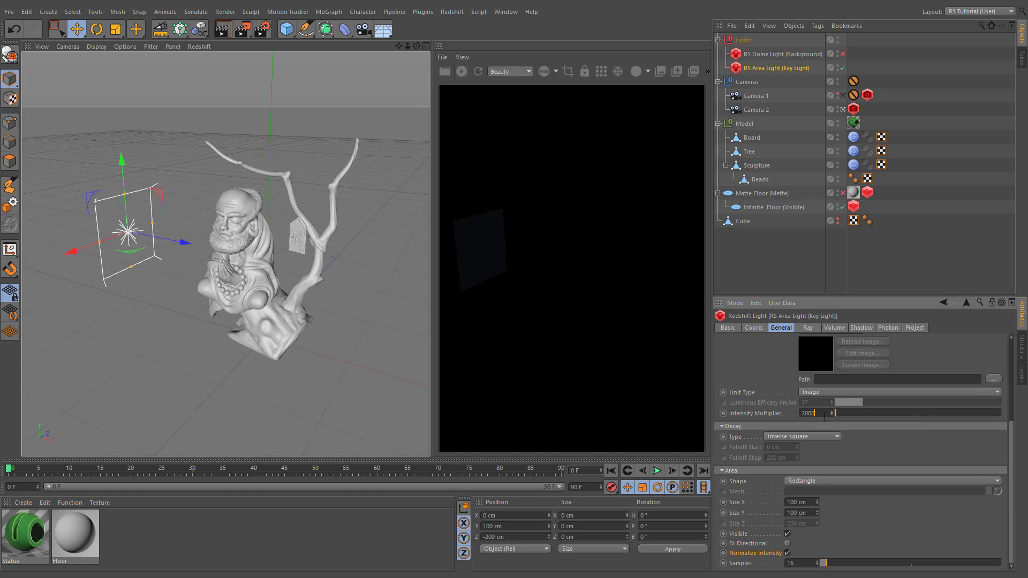
text(00)
key(Return)
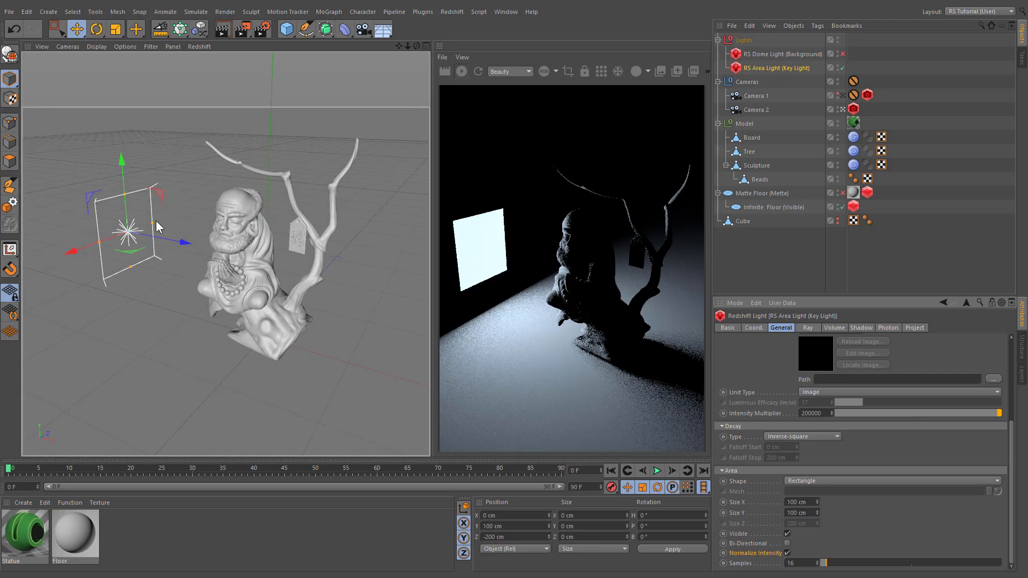
drag(154, 223, 121, 104)
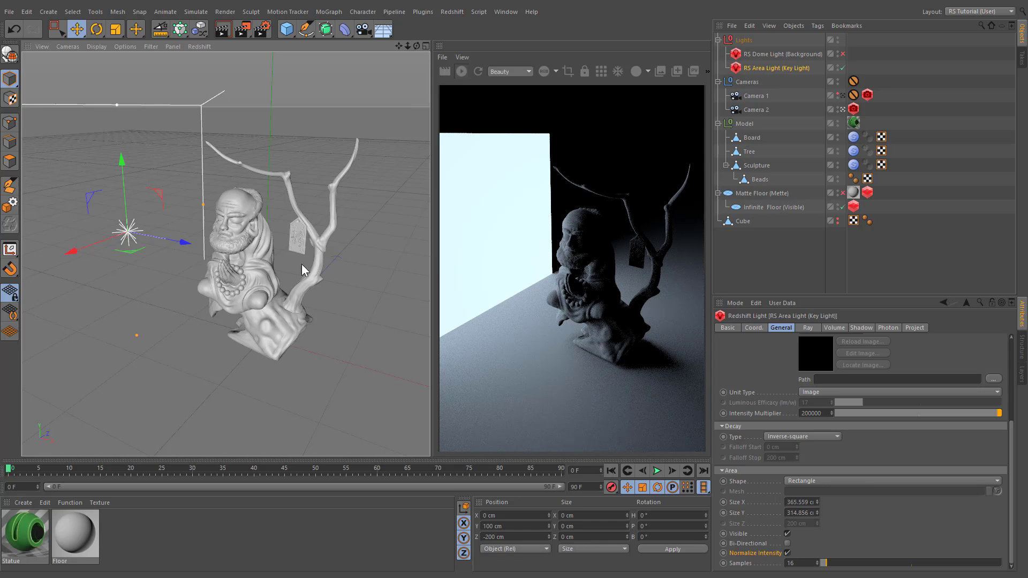
double_click(798, 502)
text(100)
key(Tab)
text(100)
key(Return)
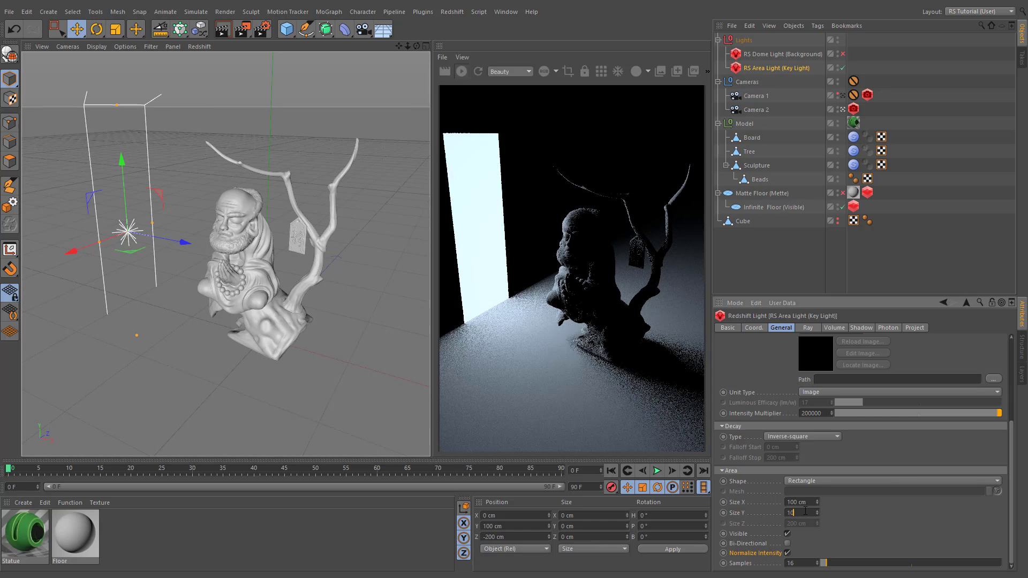
click(786, 553)
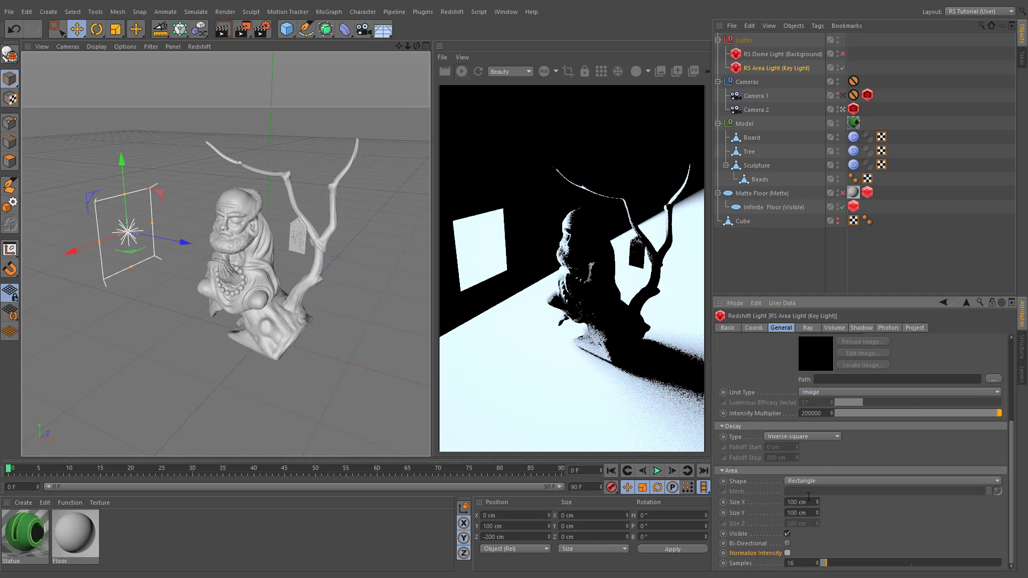
click(827, 413)
key(BackSpace)
key(BackSpace)
key(BackSpace)
key(BackSpace)
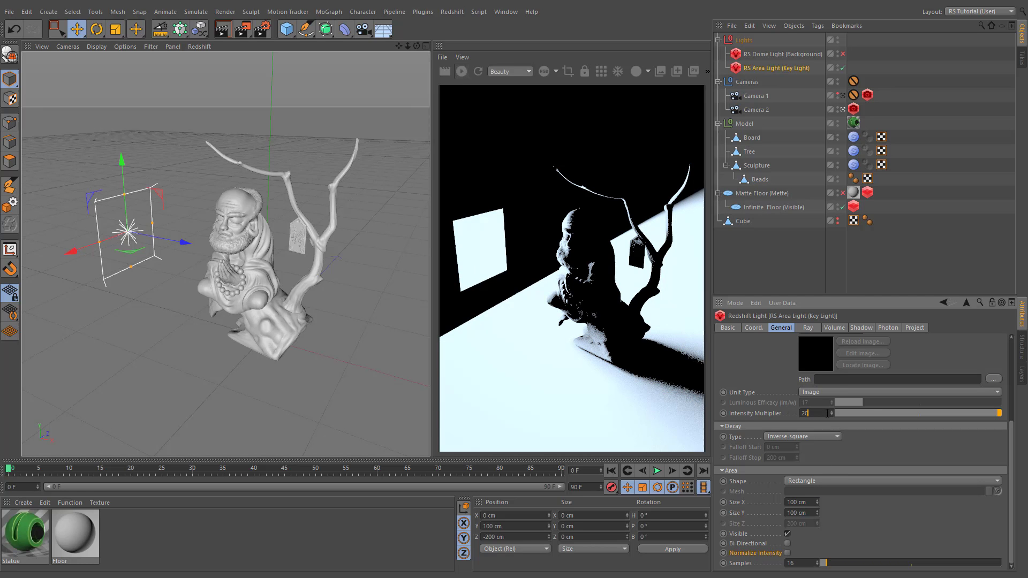
key(Return)
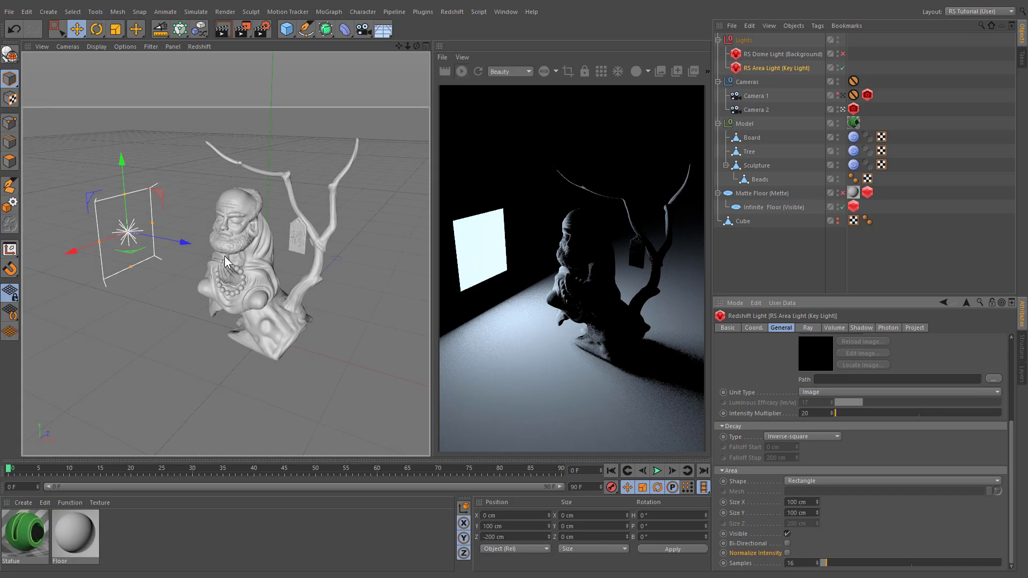
drag(153, 223, 328, 214)
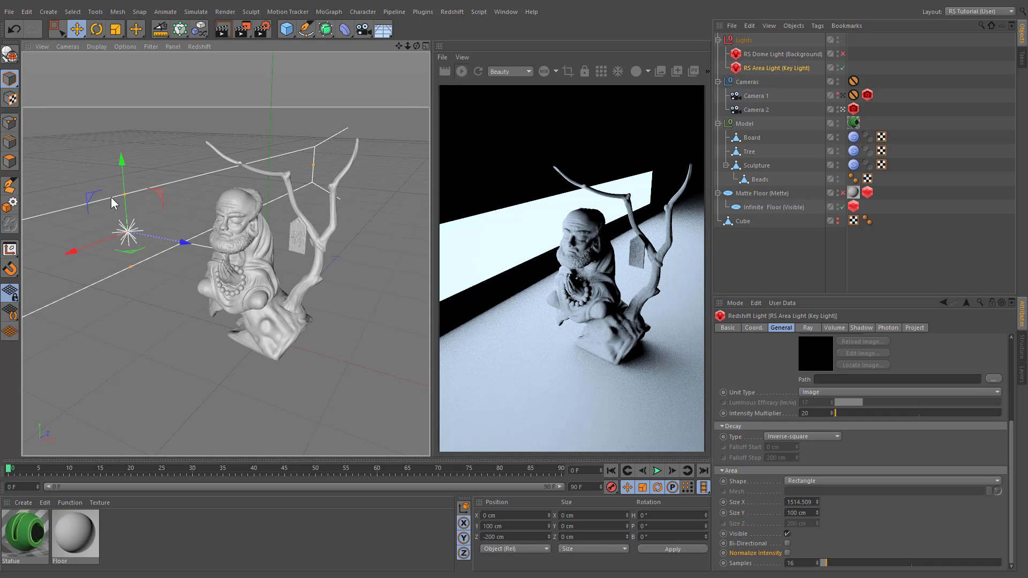
drag(124, 195, 127, 122)
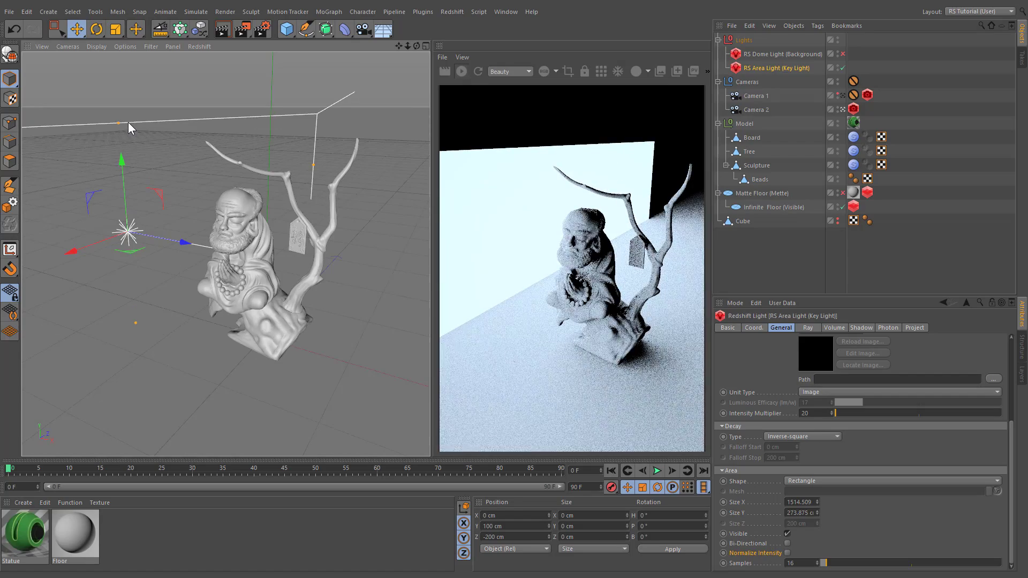
drag(314, 166, 161, 211)
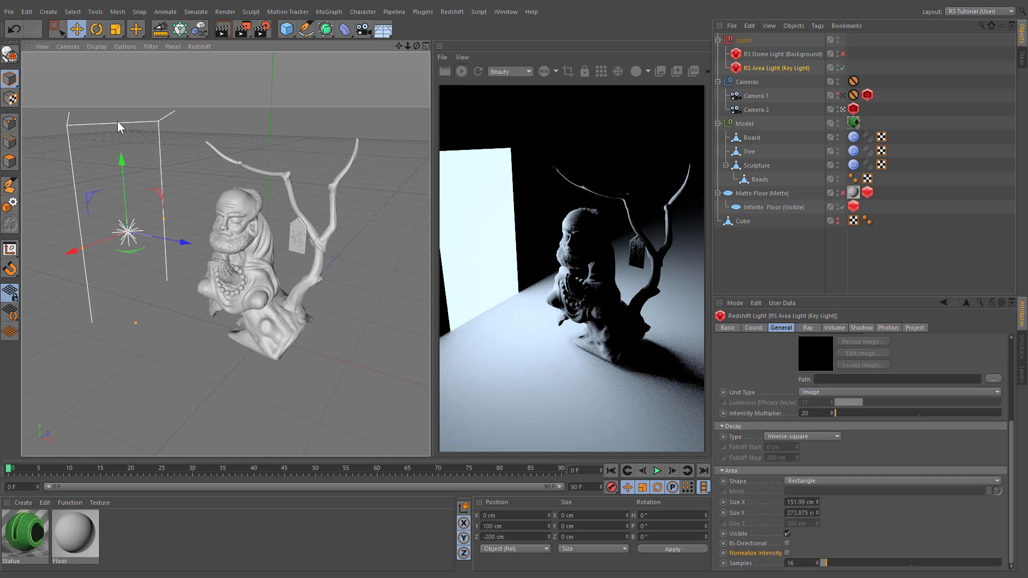
drag(117, 121, 111, 195)
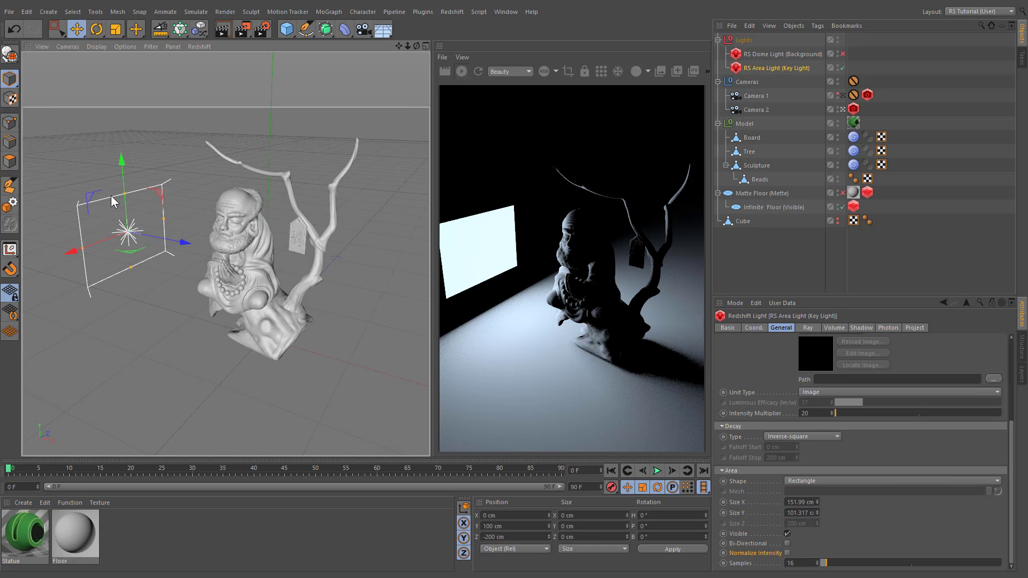
double_click(814, 502)
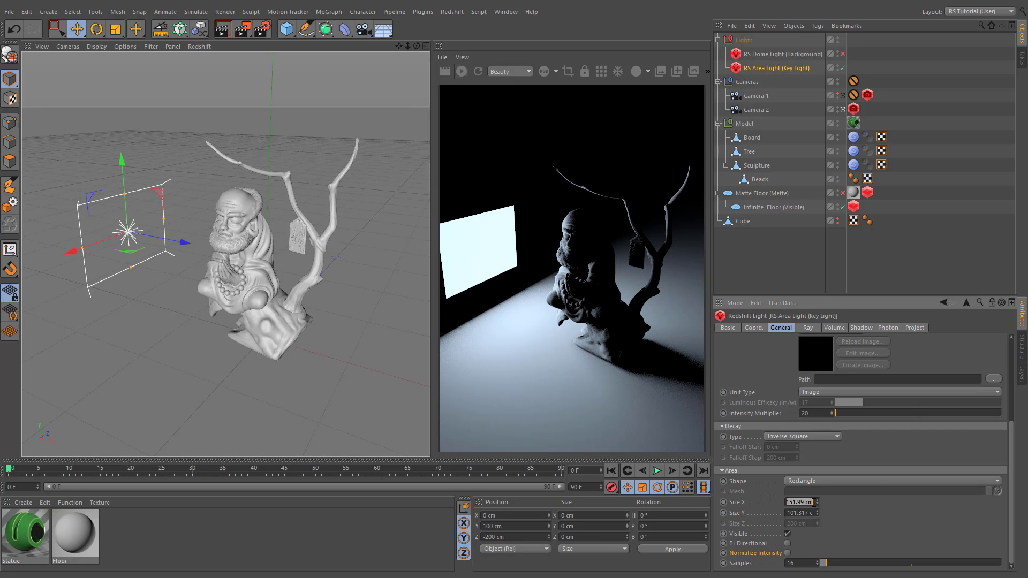
text(100)
key(Return)
key(Tab)
text(100)
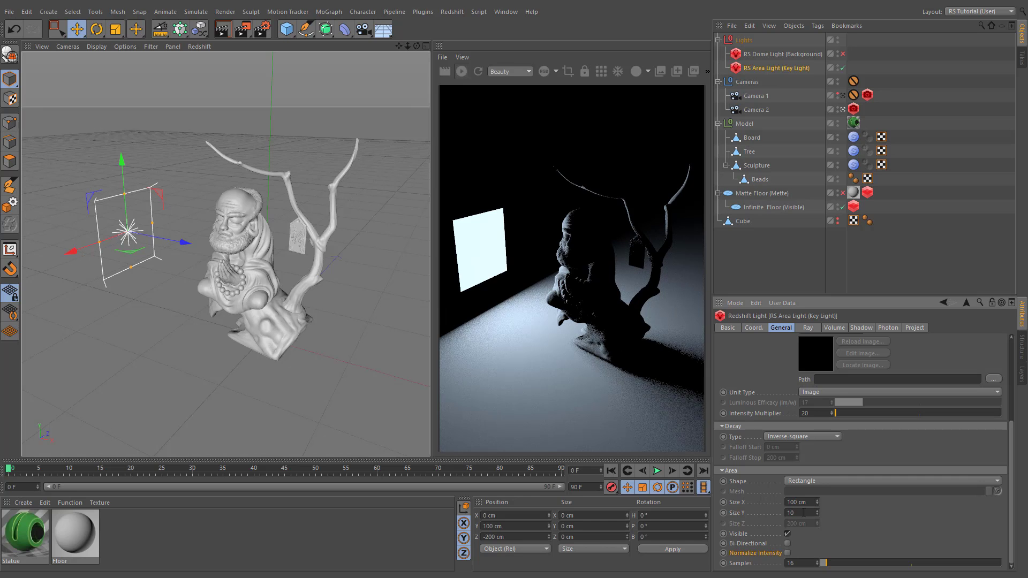
key(Return)
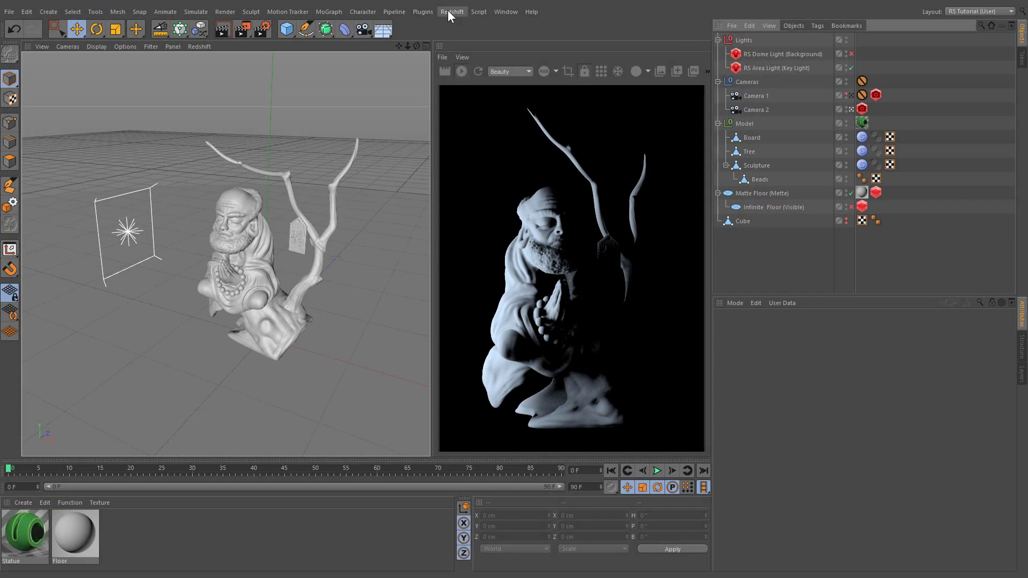
Step: Add a Redshift point light named 'RS Point Light (Fill Light)' inside the Lights group
click(448, 11)
mouse_move(448, 38)
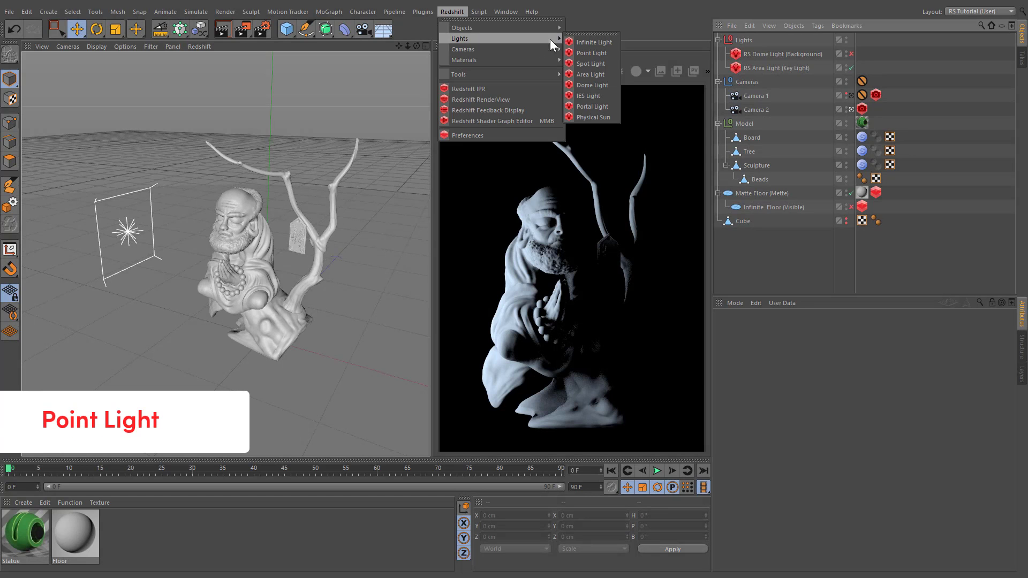
click(608, 53)
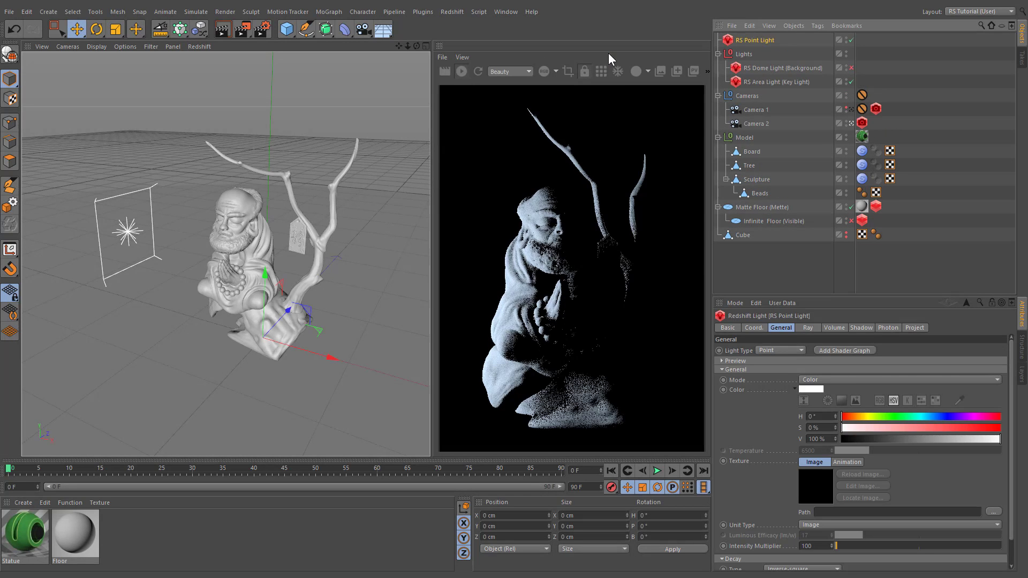
double_click(767, 41)
text((Fill Light))
key(Return)
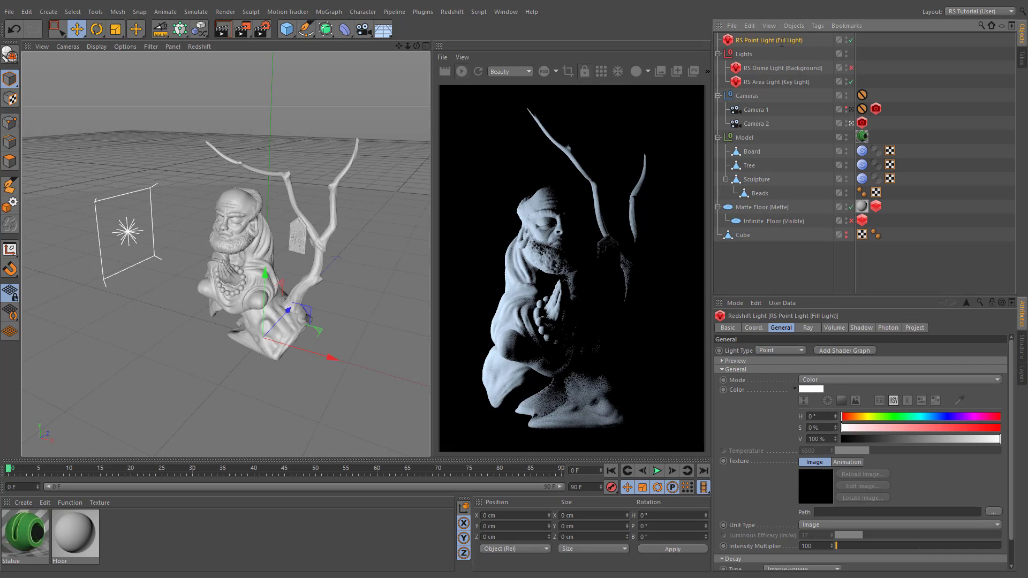
drag(765, 69, 767, 91)
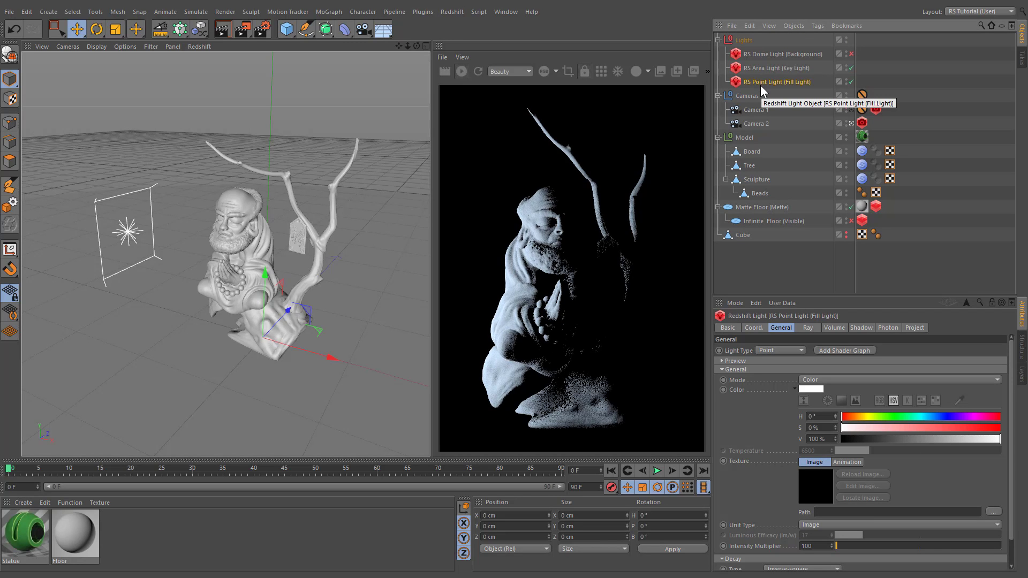
Step: Set the fill light's intensity to 10000 and its colour temperature to 3000 K
text(00)
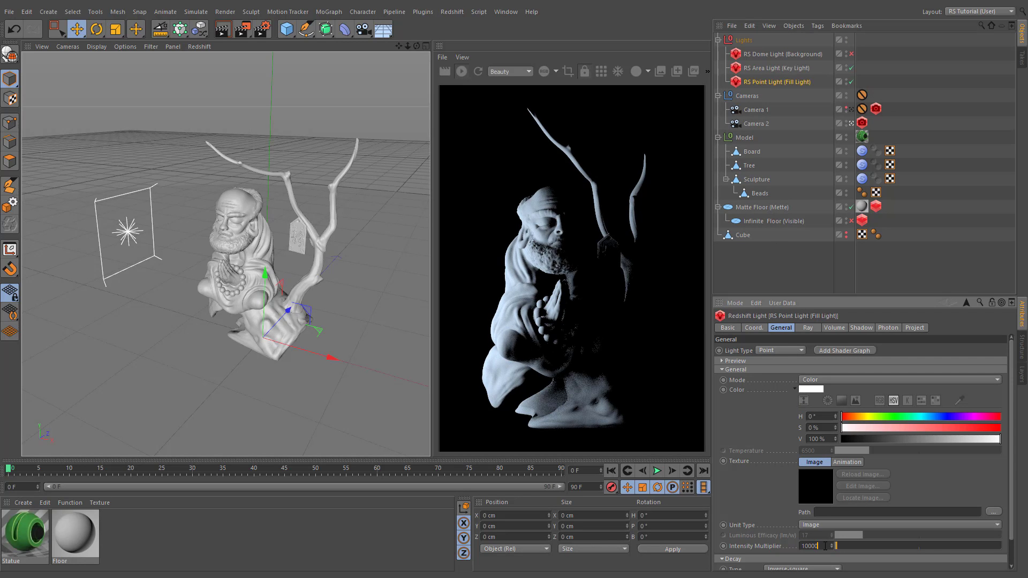
key(Return)
click(817, 380)
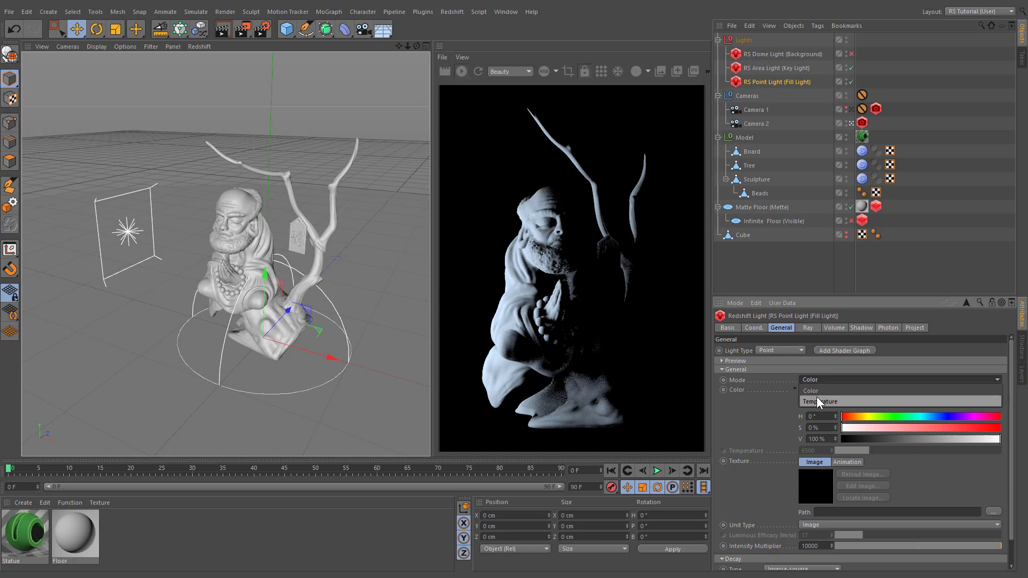
click(819, 401)
double_click(814, 451)
text(3000)
key(Return)
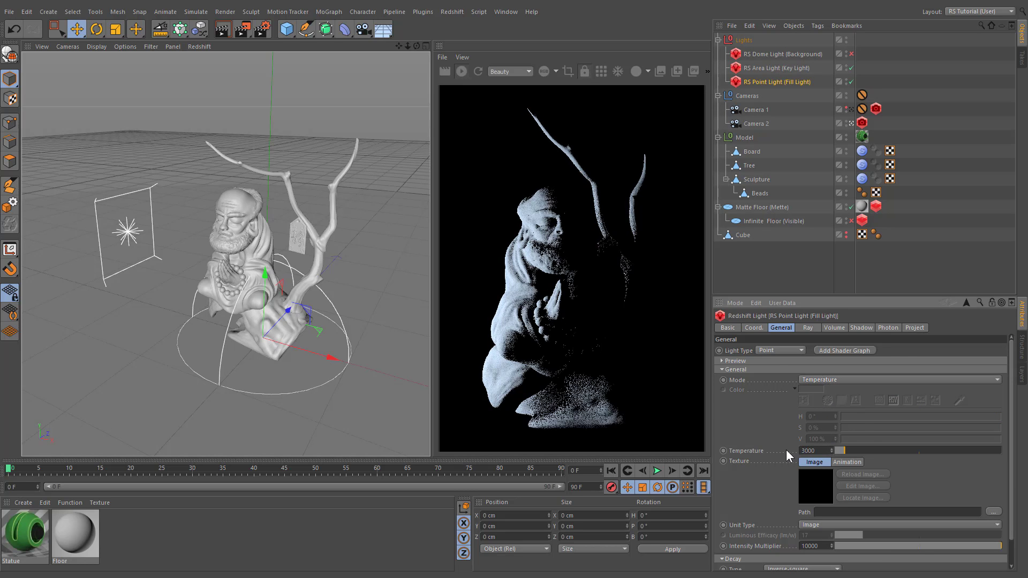
Step: Position the fill light at Y 150 cm, Z -200 cm and rotate its heading to 60°
click(756, 329)
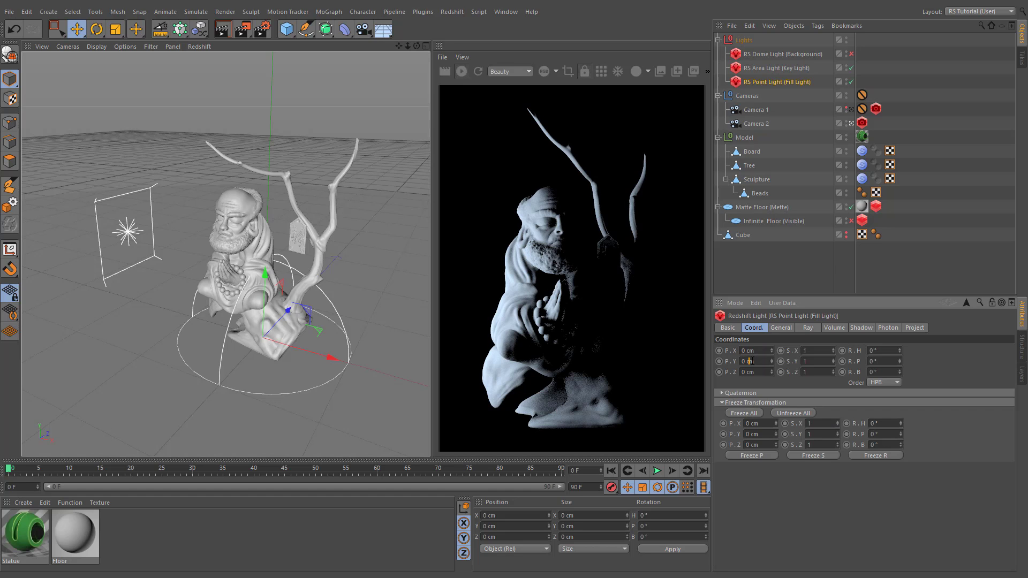
double_click(751, 362)
text(150)
key(Tab)
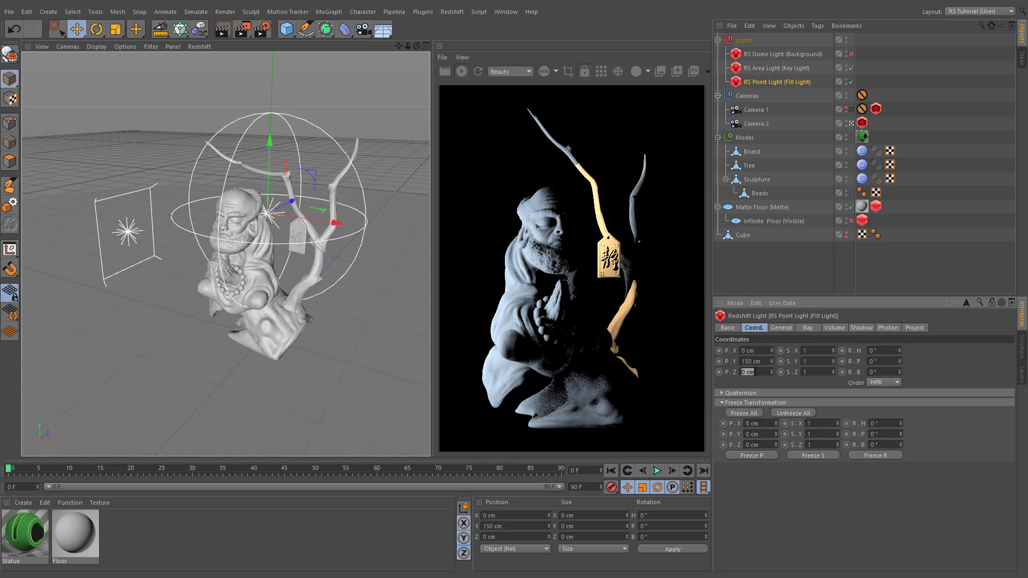
text(-200)
key(Return)
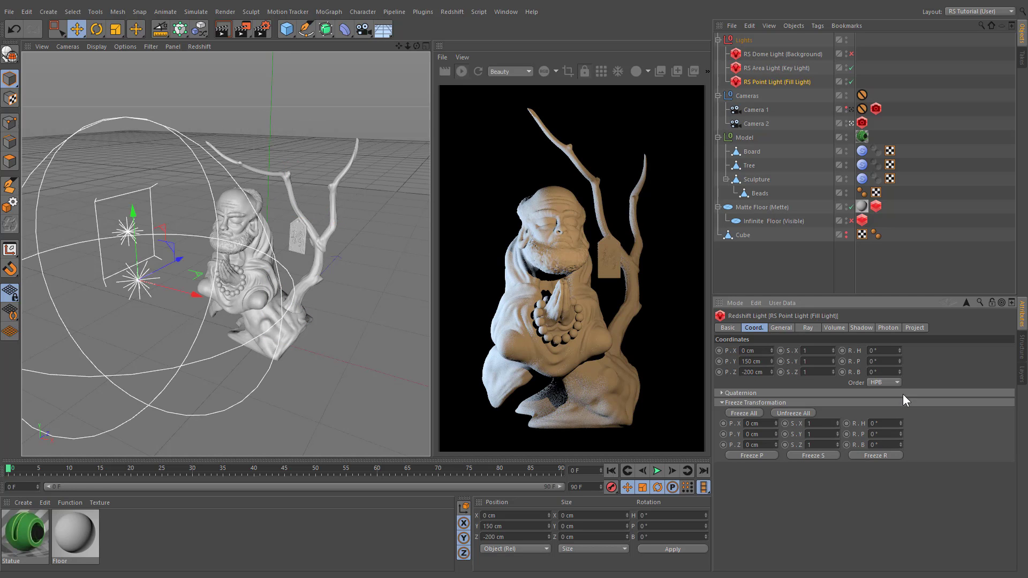
drag(900, 423, 900, 423)
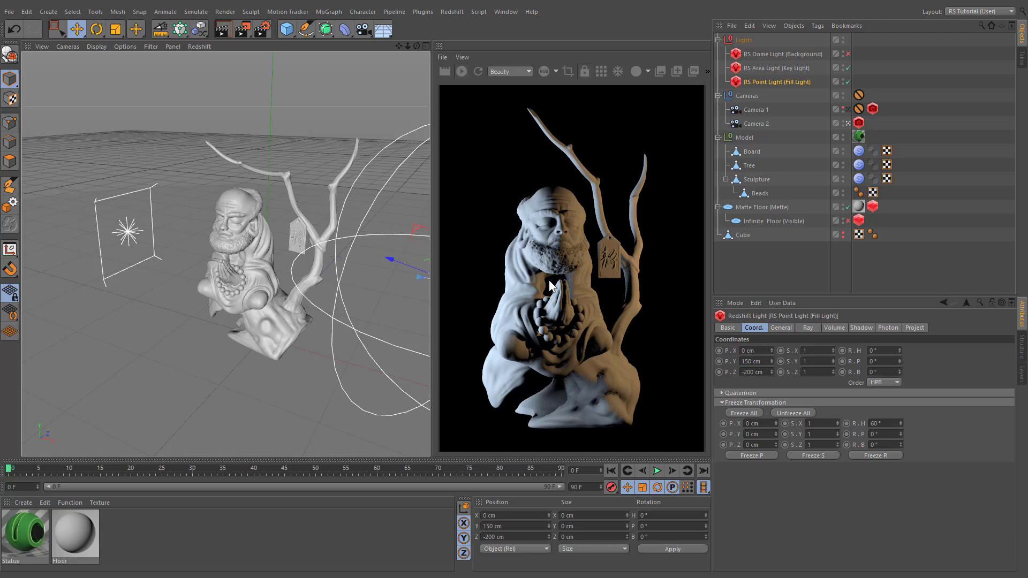
Step: Raise the fill light's shadow softness from 50 to the 200 maximum
click(857, 326)
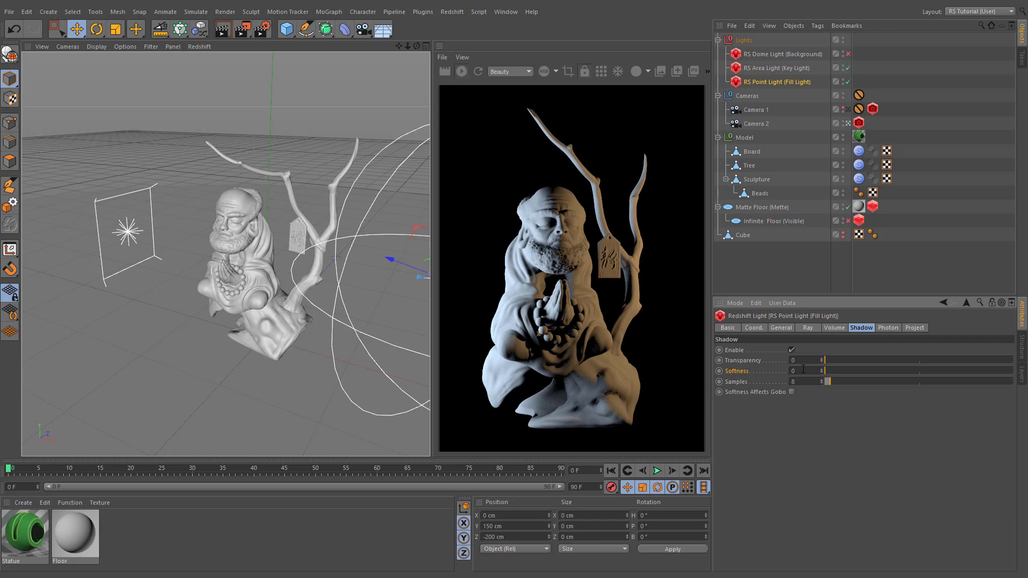
text(50)
key(Return)
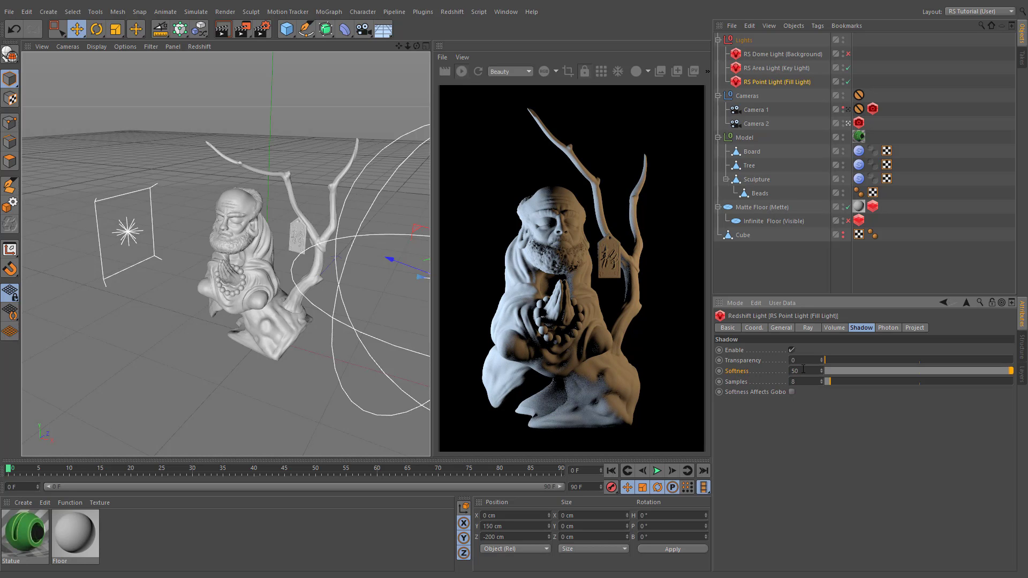
click(803, 369)
text(5)
text(2)
text(00)
key(Return)
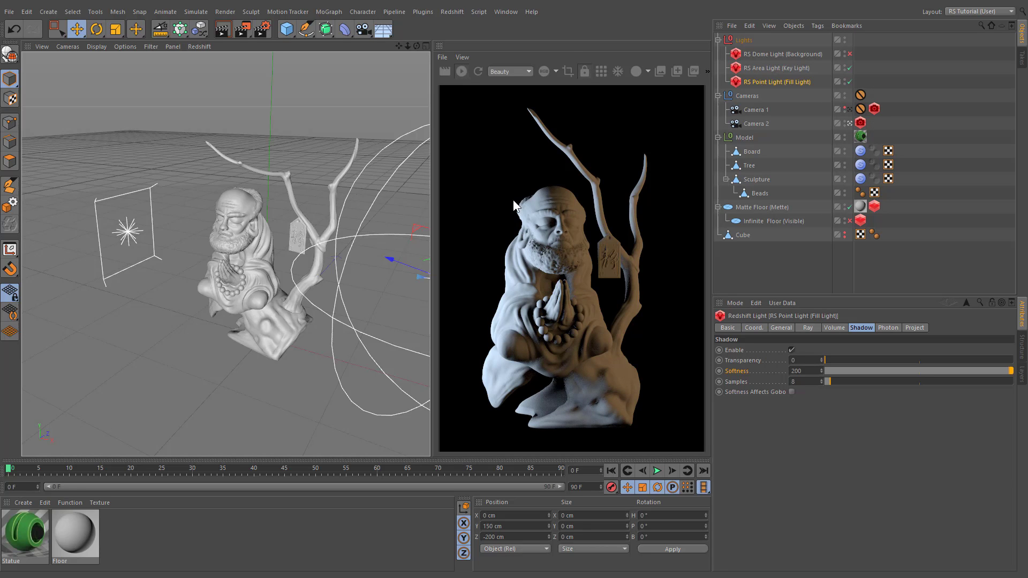
click(452, 11)
mouse_move(509, 39)
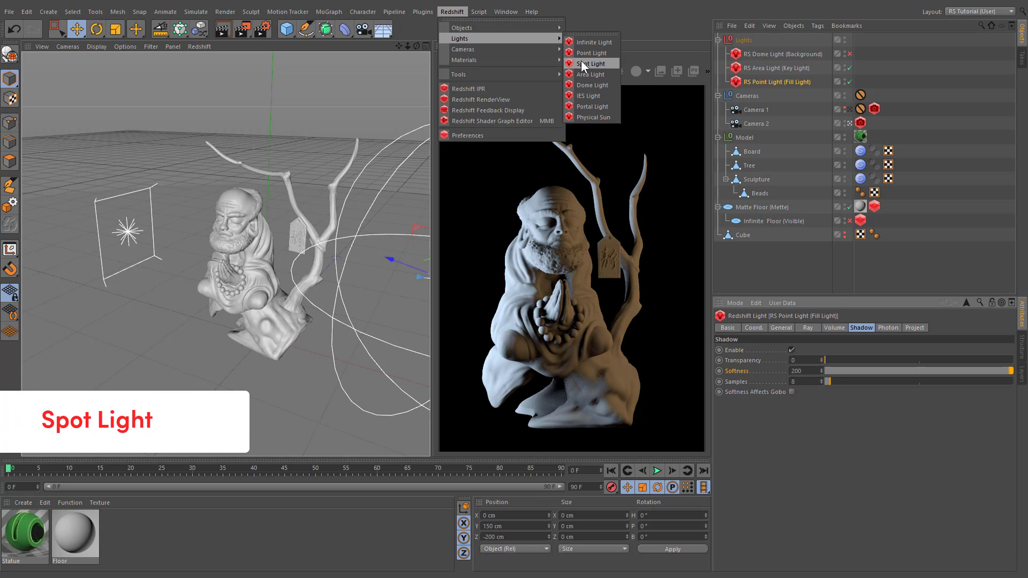
Step: Add a Redshift spot light and position it at 20, 180, -110 cm
click(606, 64)
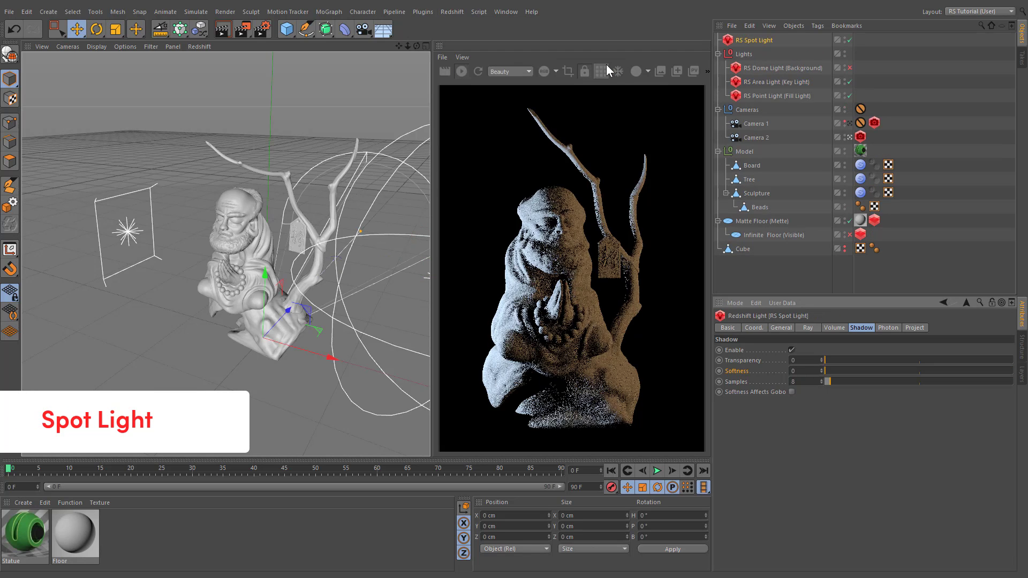
click(779, 328)
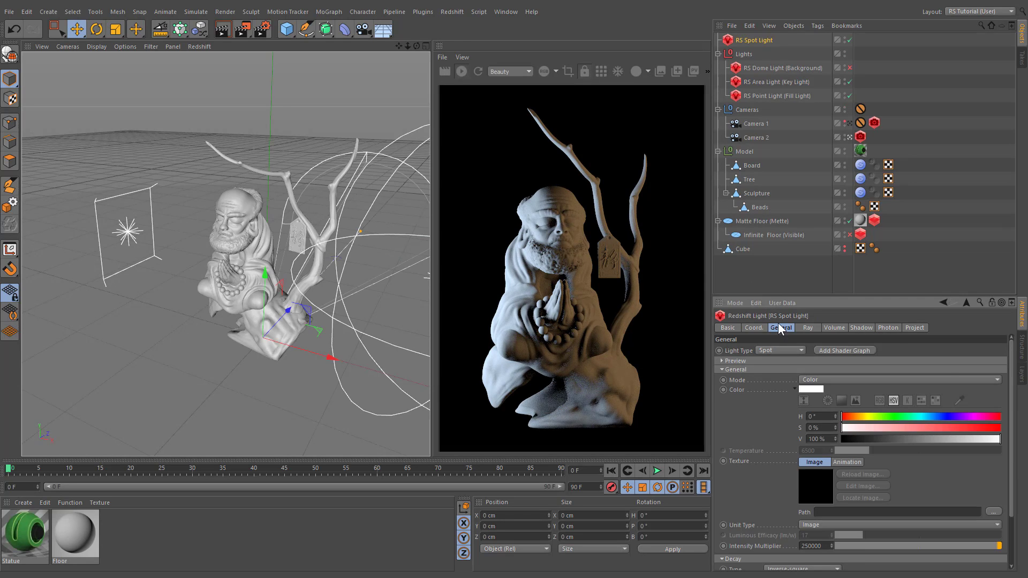
click(753, 328)
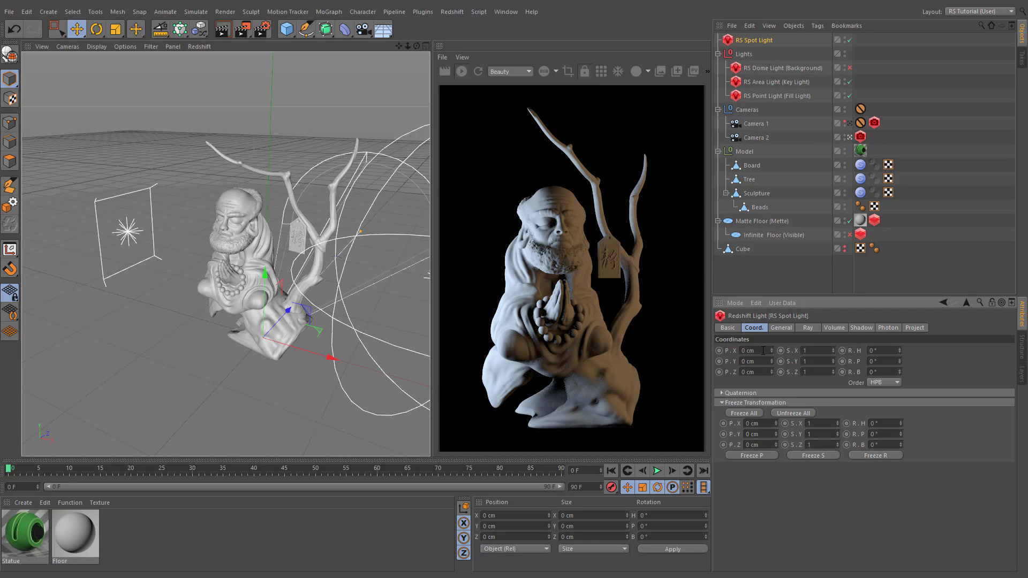
text(20)
click(761, 360)
text(180)
click(758, 371)
text(-110)
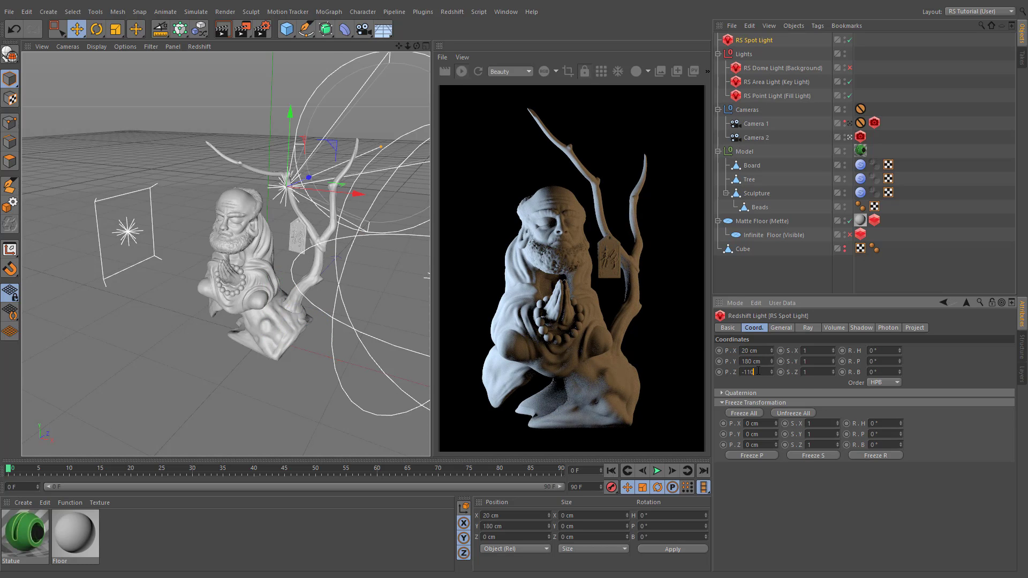
key(Return)
Step: Rotate the spot light to heading 60°, pitch -30°, and set intensity to 10000
click(886, 424)
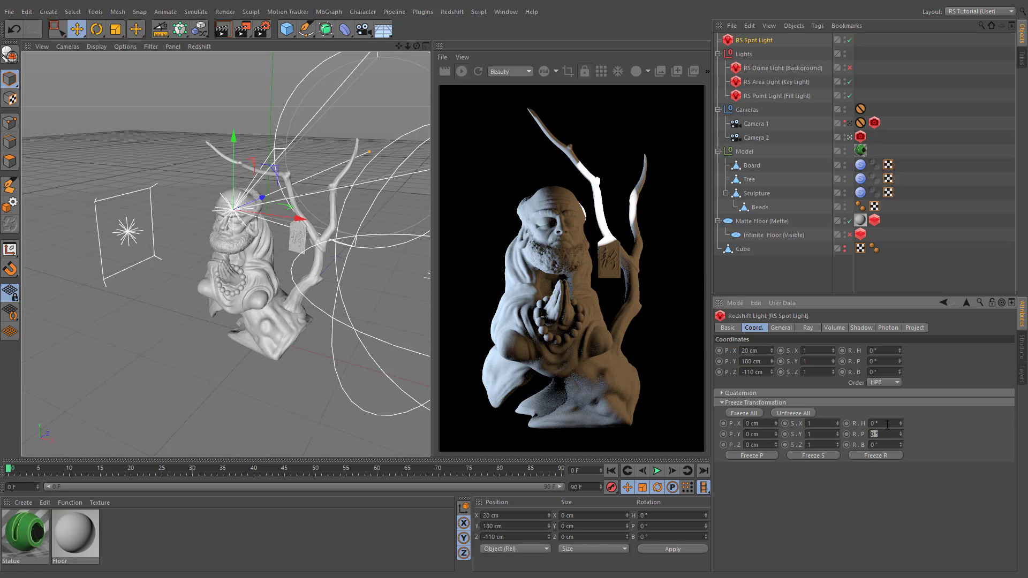
text(60)
click(884, 361)
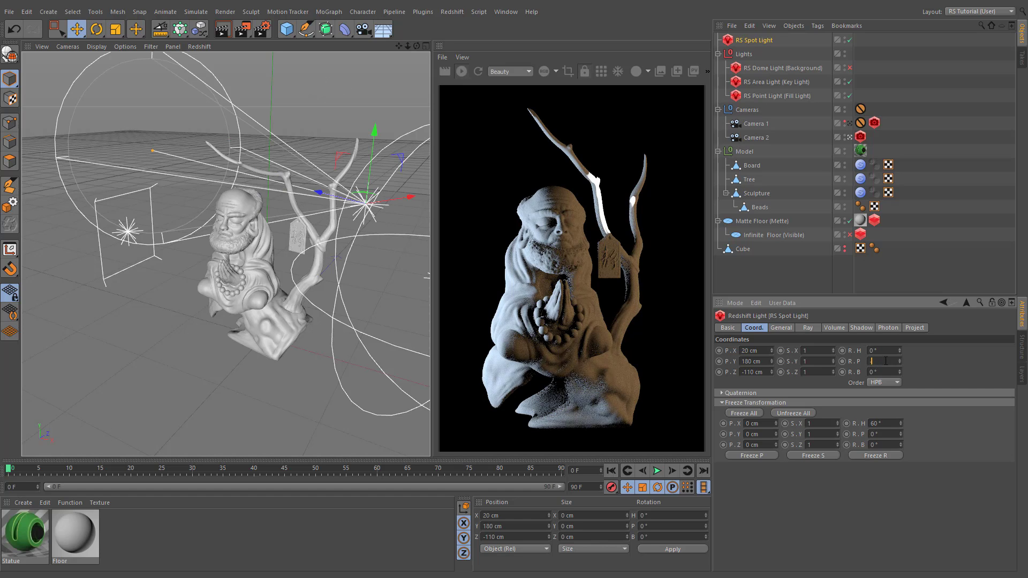
text(-30)
key(Return)
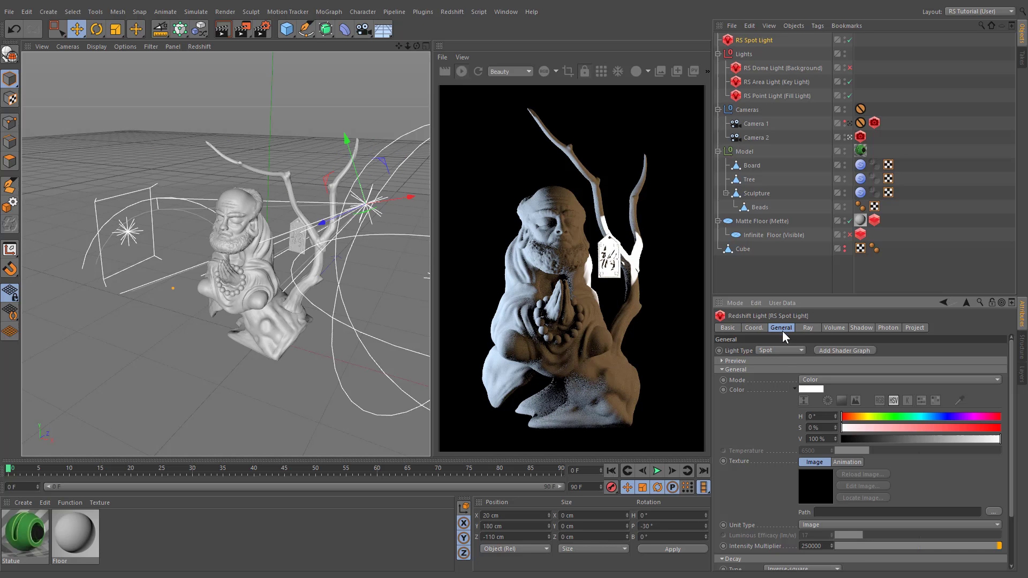
drag(856, 546, 1004, 546)
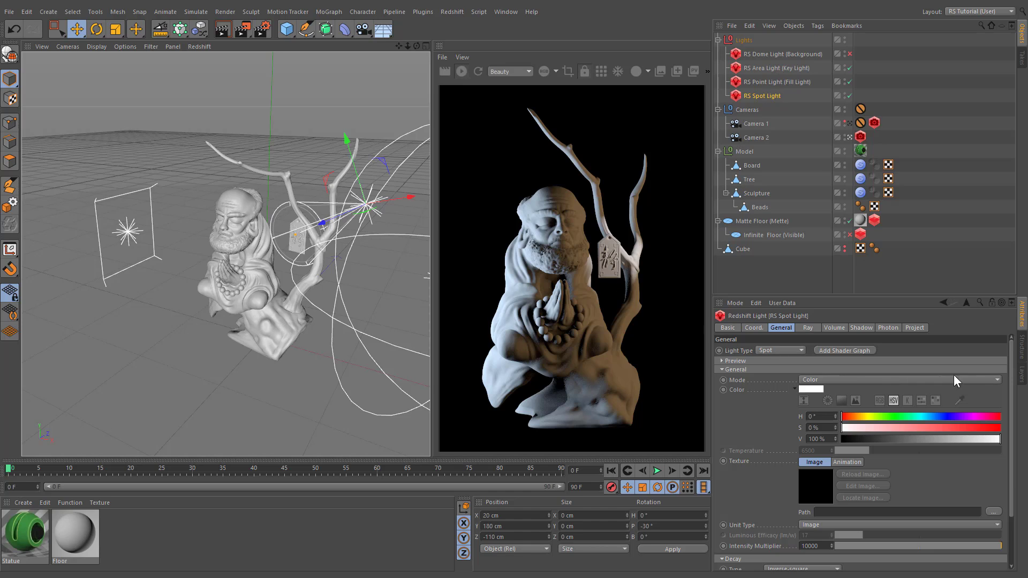
Step: Set the spot light's cone angle to 50° and its fall-off angle to 100°
scroll(1006, 370, down, 3)
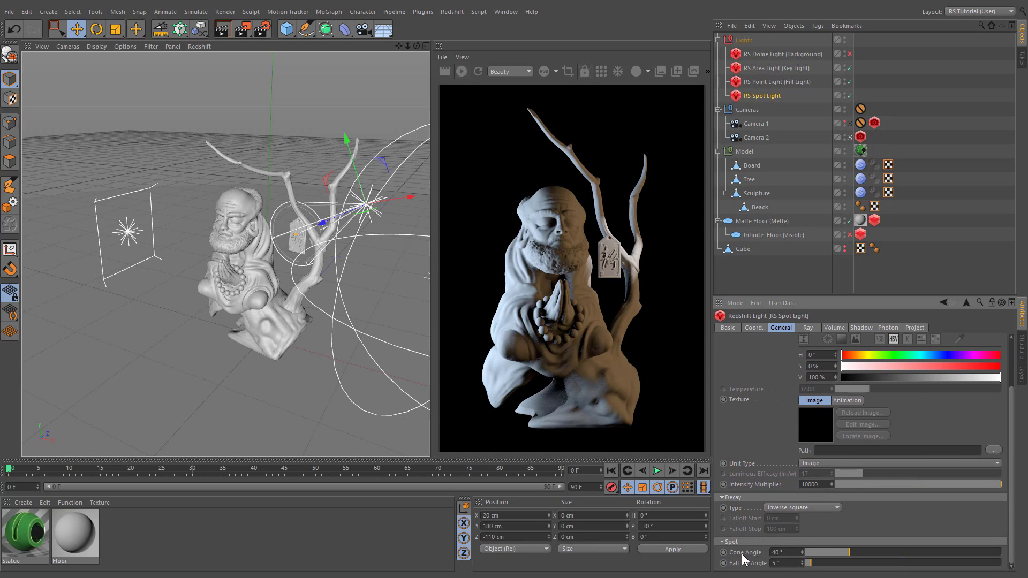
click(785, 553)
double_click(777, 552)
text(50)
key(Return)
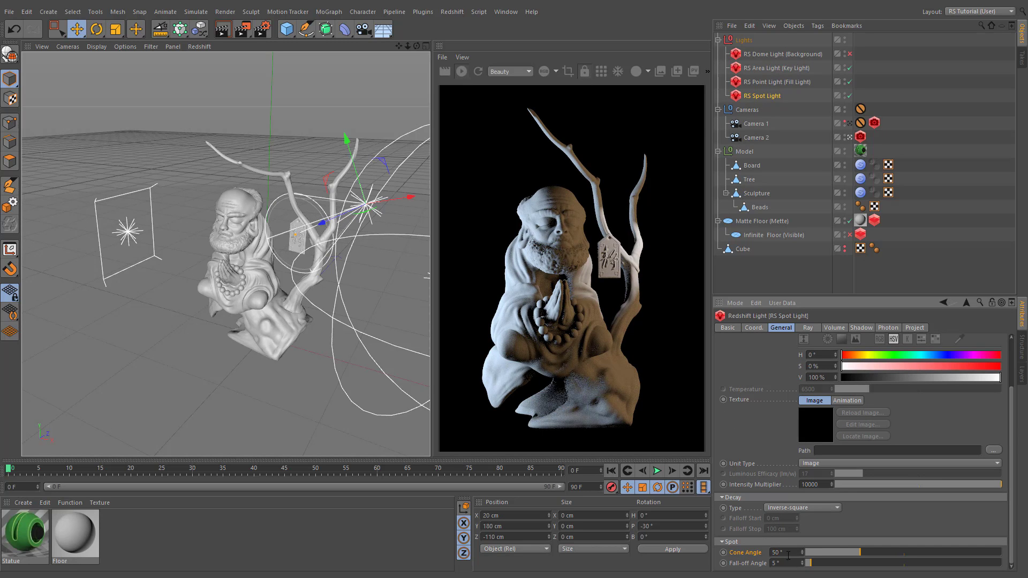
double_click(784, 564)
text(20)
key(Return)
double_click(784, 564)
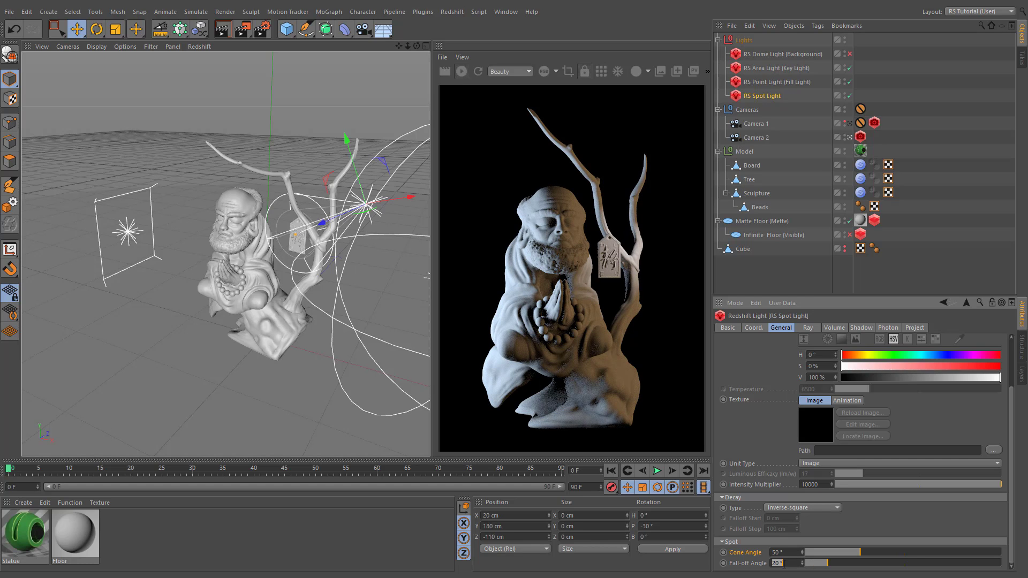
text(100)
key(Return)
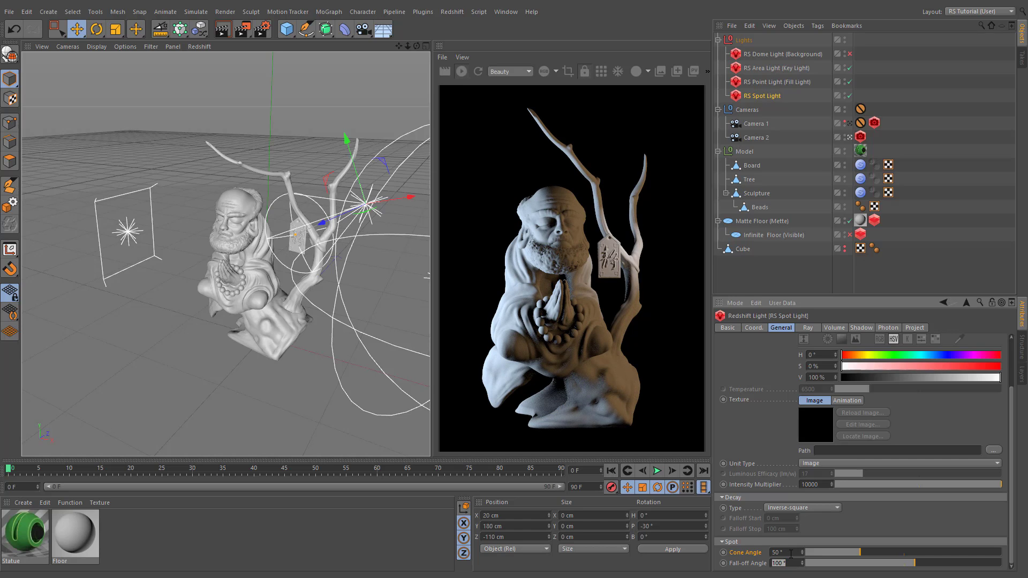
Step: Narrow the cone angle to 40°, undoing a trial 20° fall-off to keep 100°
double_click(792, 554)
text(100)
key(Return)
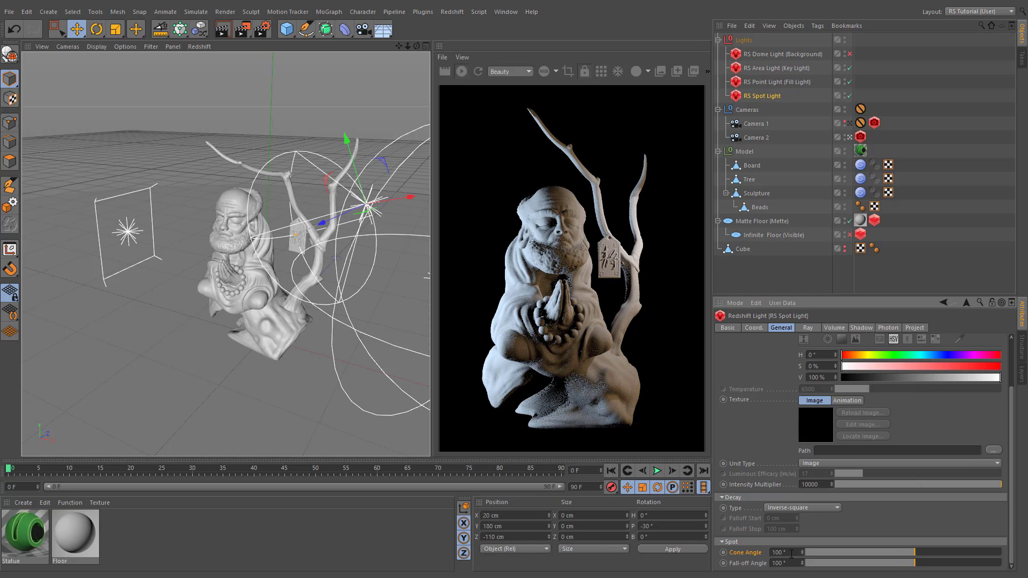
double_click(792, 554)
text(40)
key(Return)
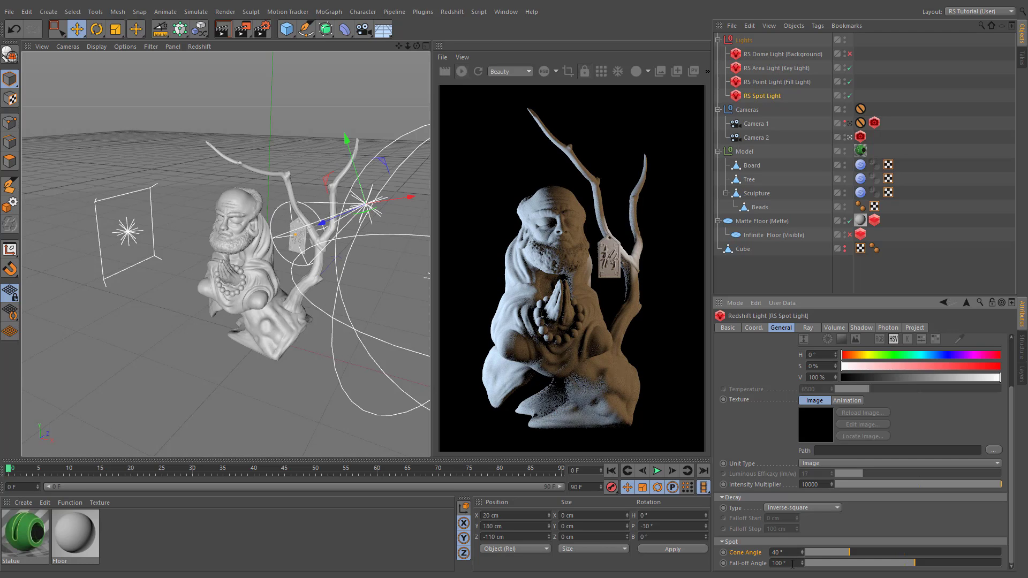
double_click(792, 563)
text(20)
key(Return)
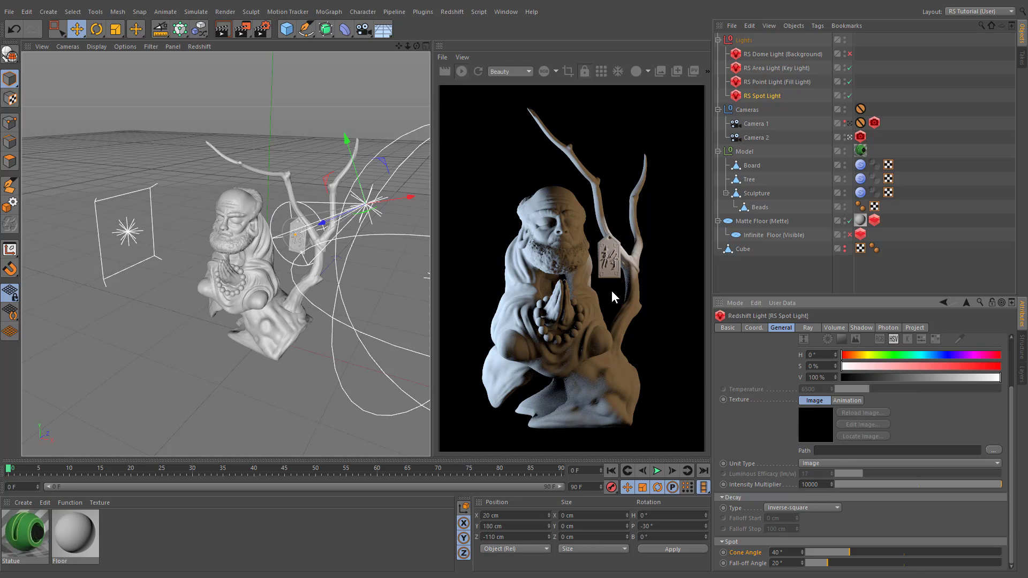
key(ctrl+z)
Step: Load Redshift.png as the spot light's texture
click(743, 403)
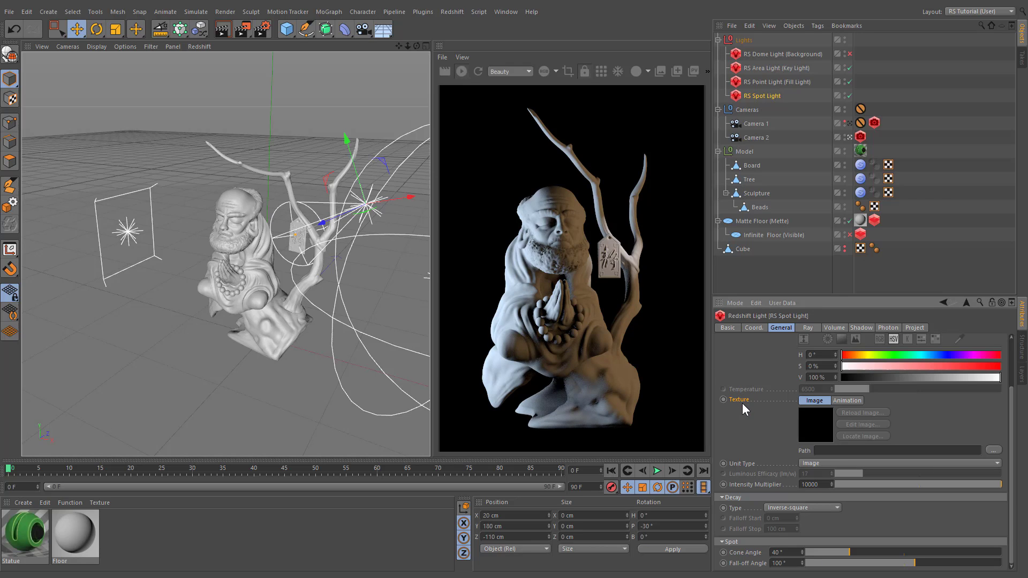
click(995, 450)
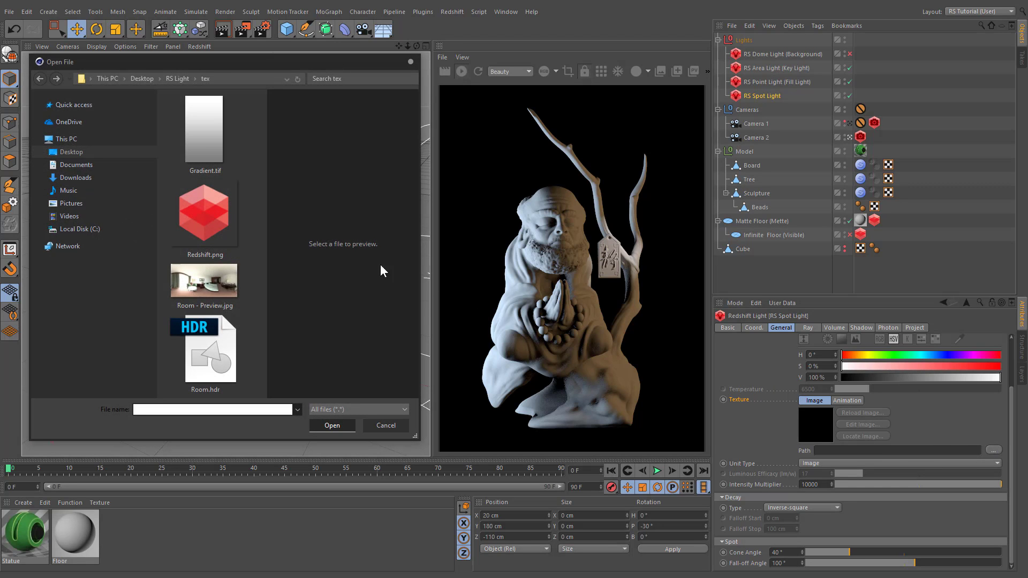
click(229, 230)
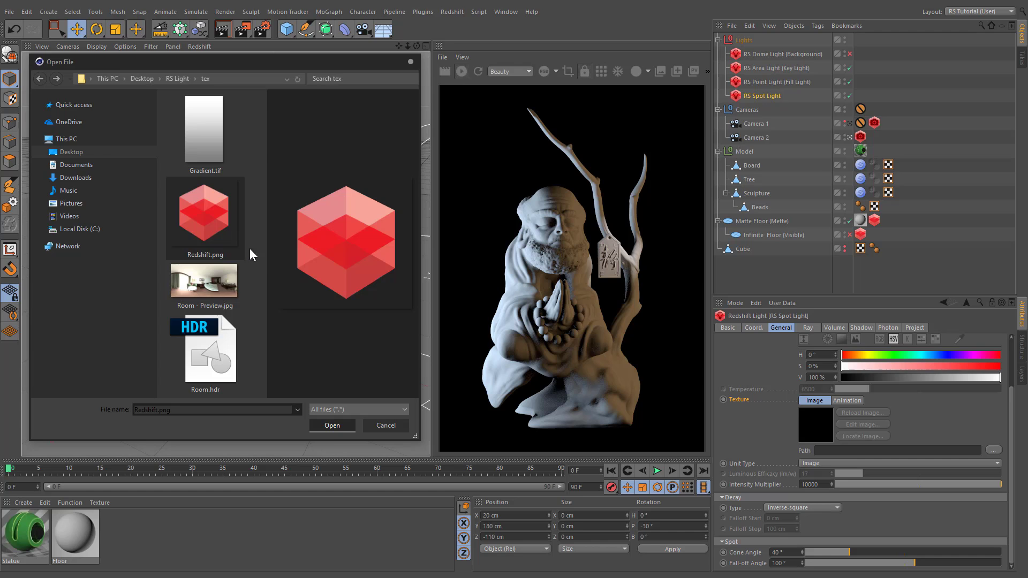
click(332, 426)
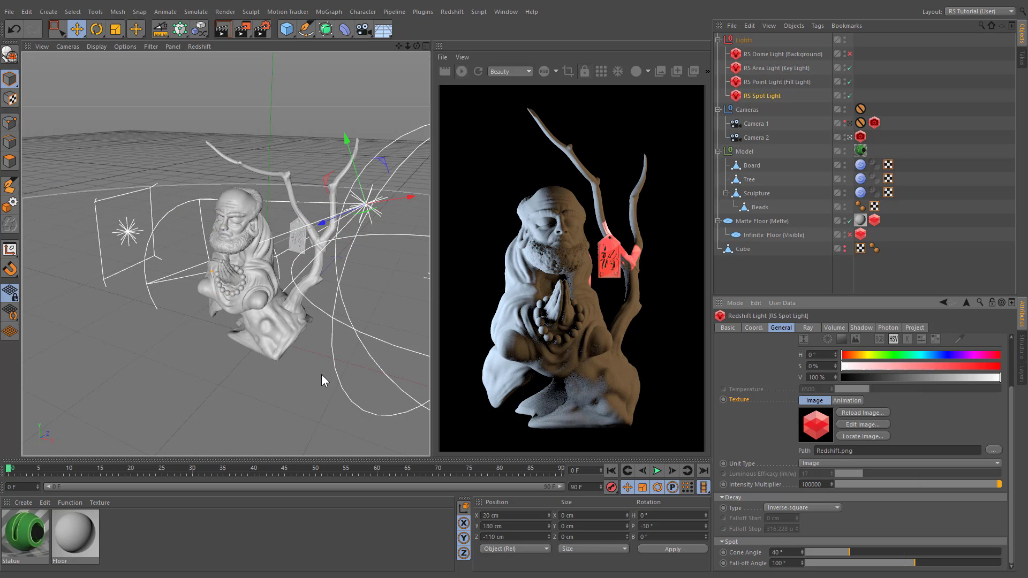
Step: Hide the Sculpture, show the Cube, and move the spot light to X −20 cm
ctrl+click(845, 193)
ctrl+click(844, 249)
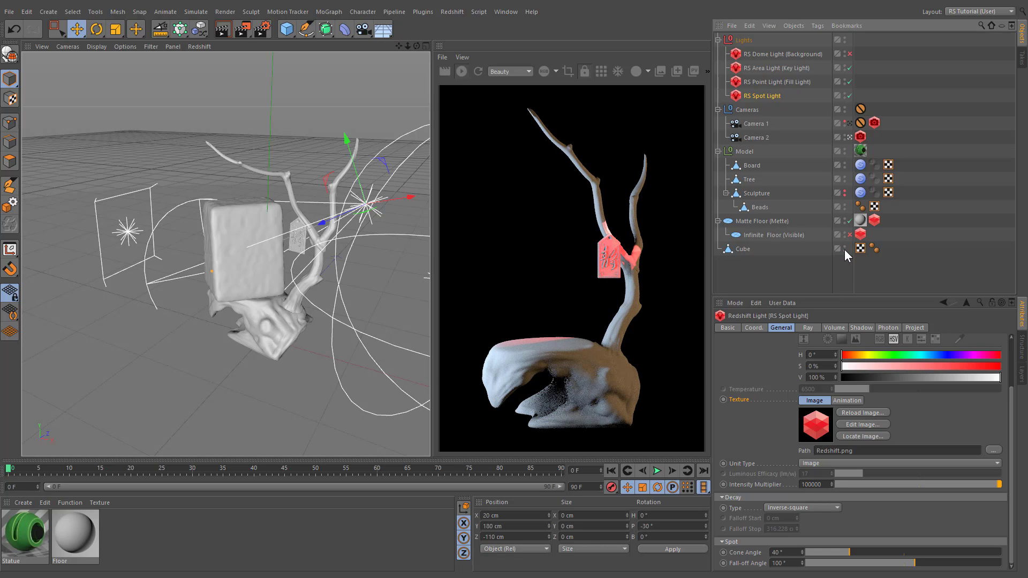
click(744, 326)
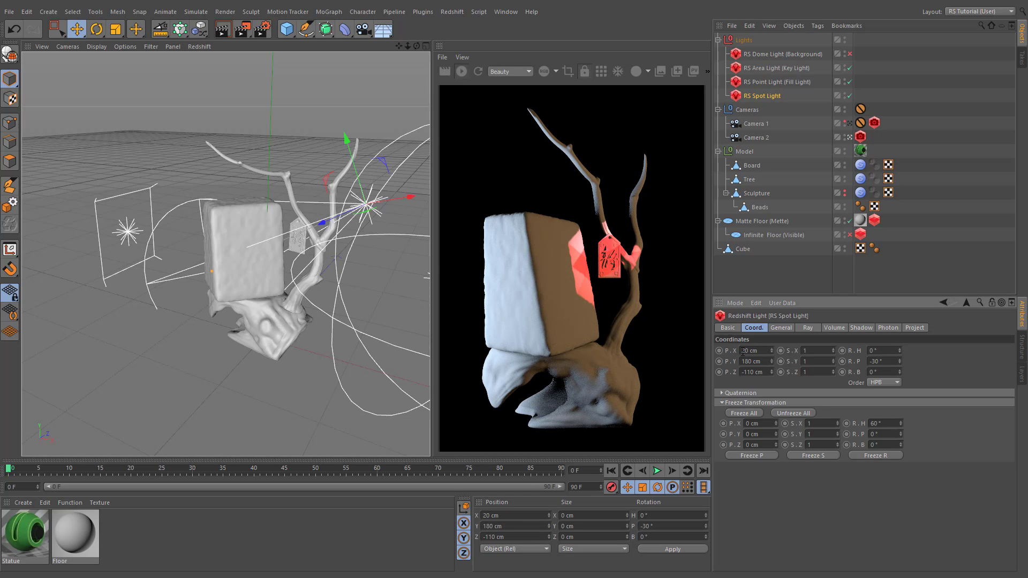
click(742, 351)
text(-)
key(Return)
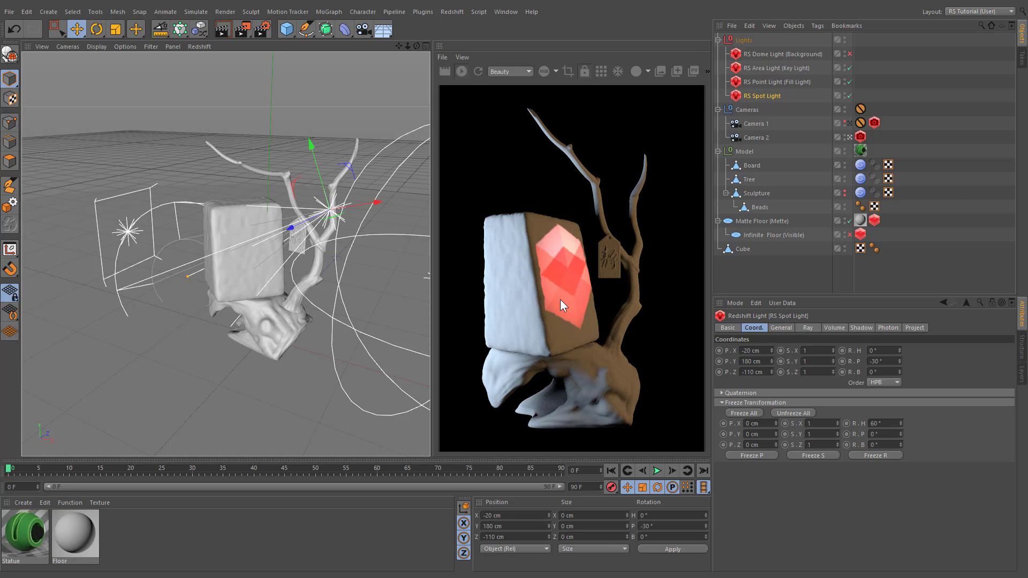
Step: Add a Redshift Environment object to the scene
click(451, 12)
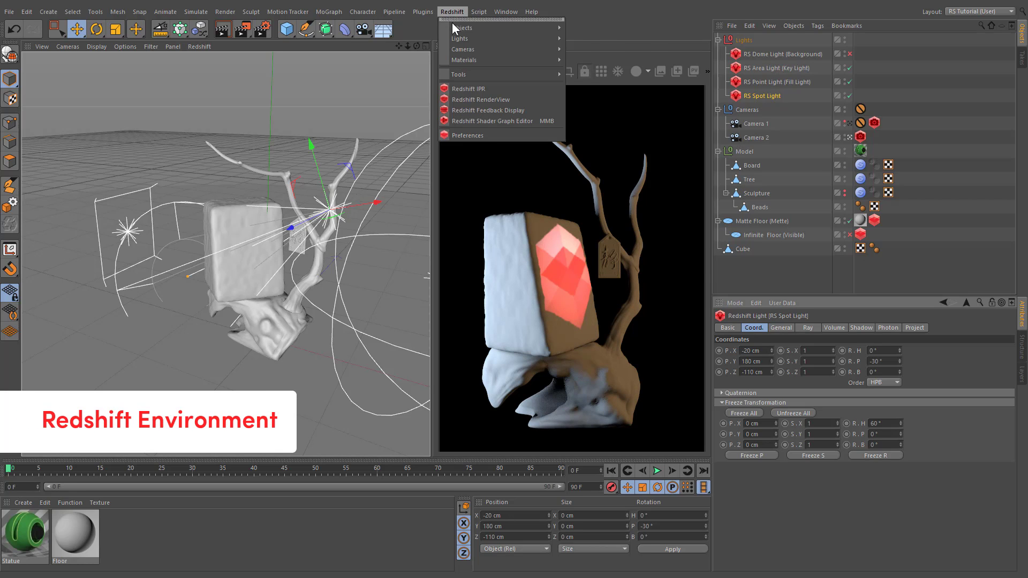
mouse_move(489, 27)
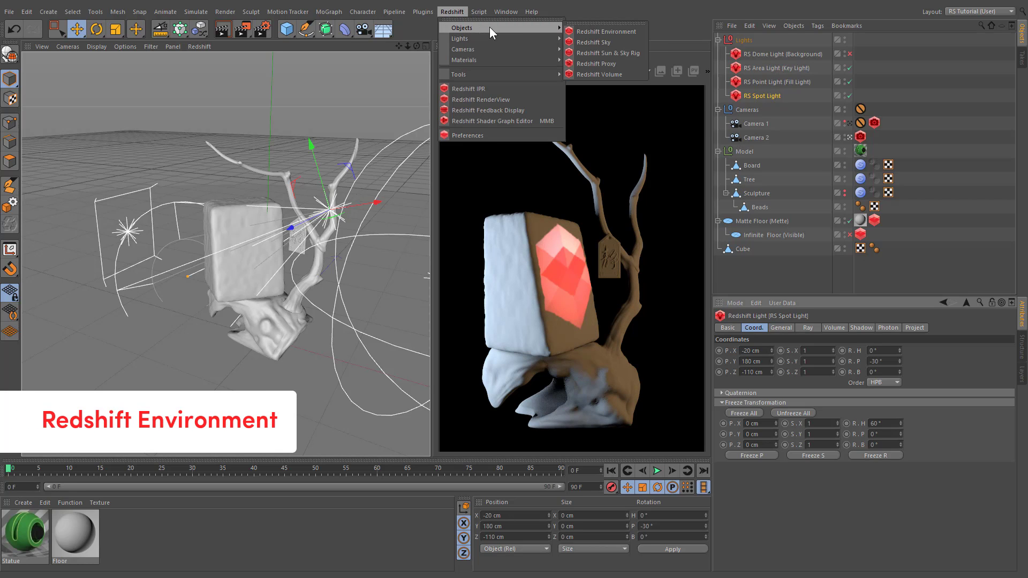
click(637, 31)
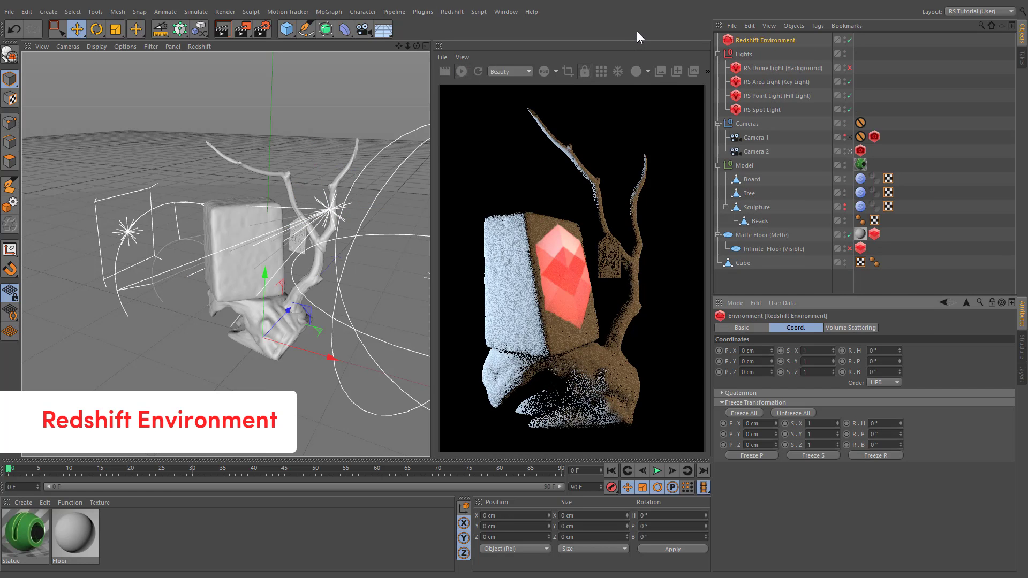
Step: Set the RS Spot Light's volume contribution scale to 0.05
click(763, 107)
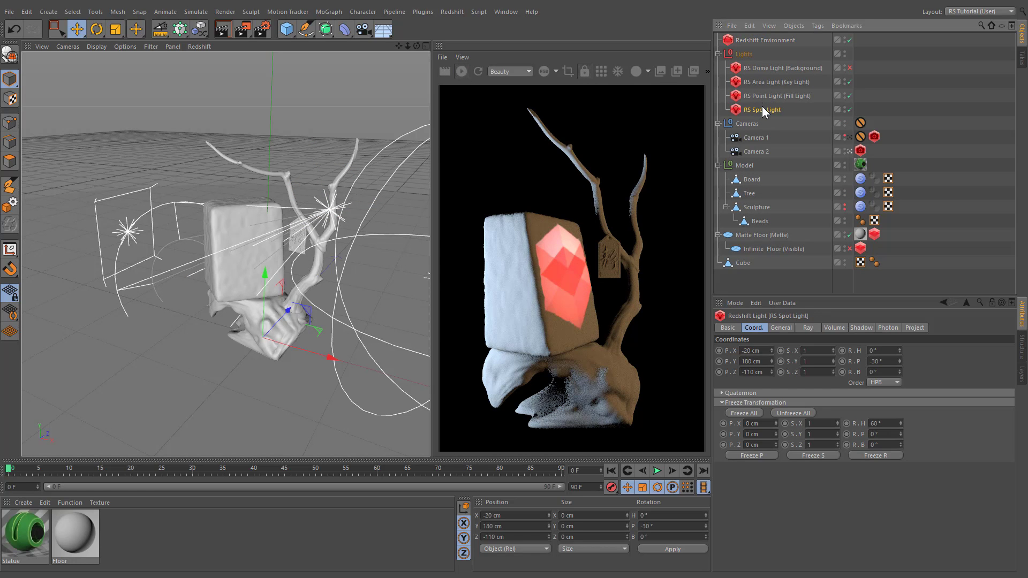
click(833, 329)
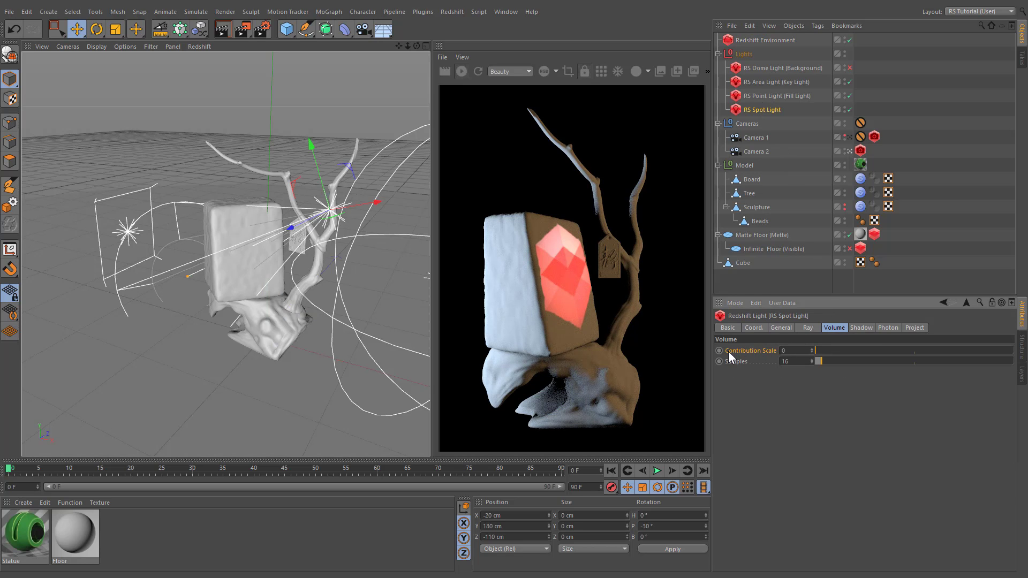
click(804, 350)
text(0.05)
key(Return)
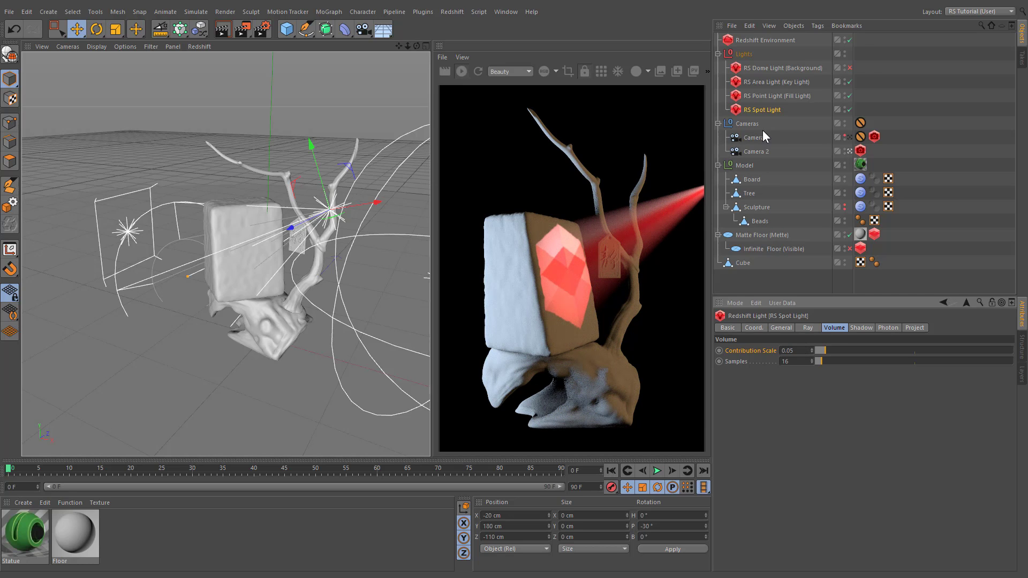
click(762, 97)
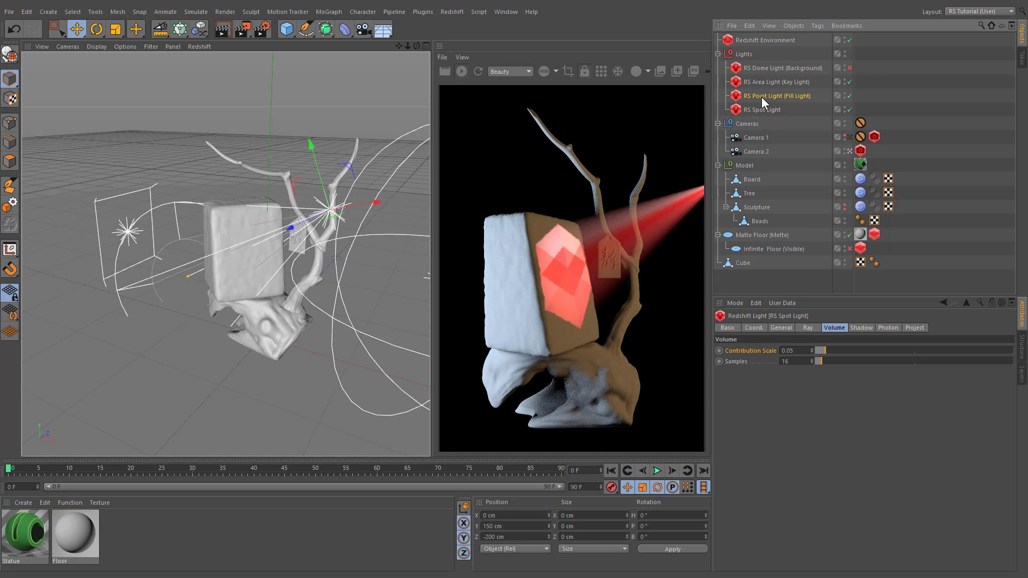
Step: Set the fill light's volume contribution scale to 0.01
click(797, 349)
text(.01)
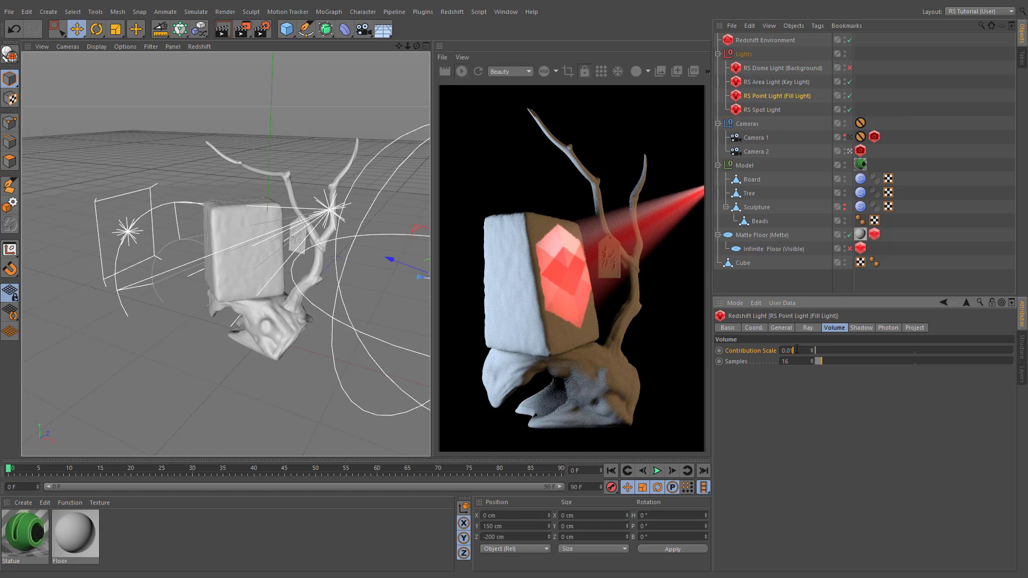
key(Return)
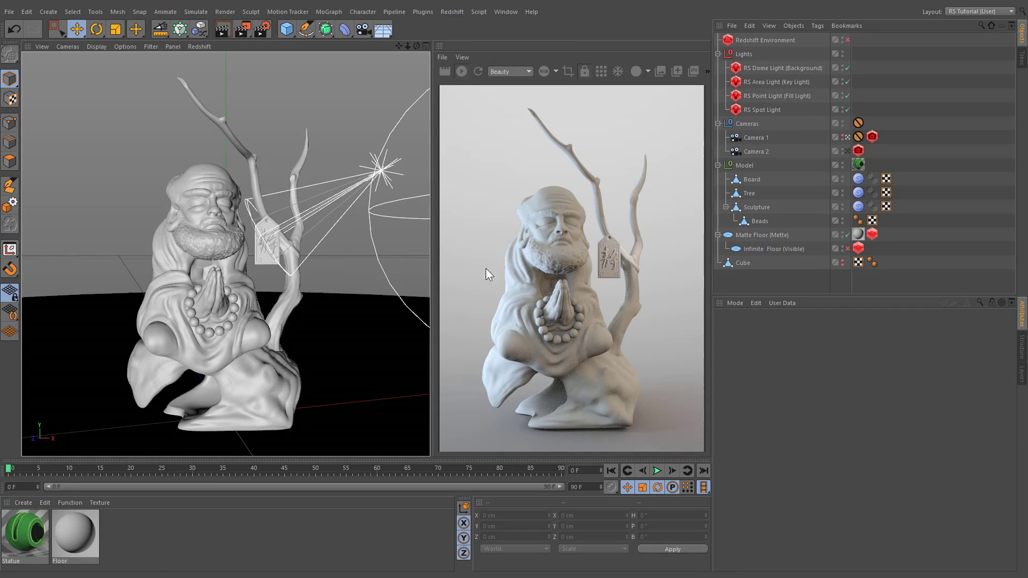
Step: Add an RS Infinite Light named 'RS Infinite Light (Rim Light)' inside the Lights group
click(449, 12)
mouse_move(449, 40)
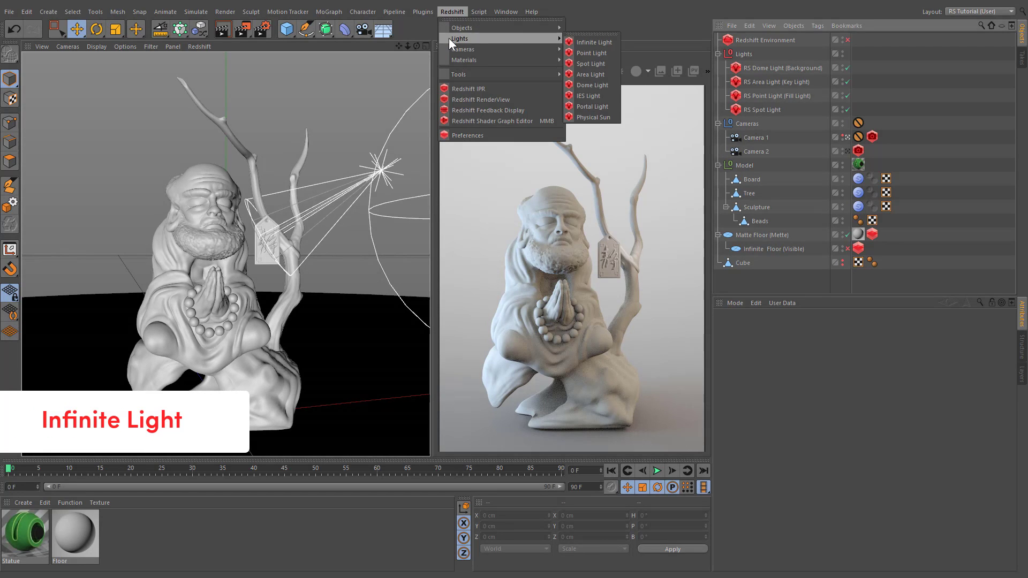
click(598, 43)
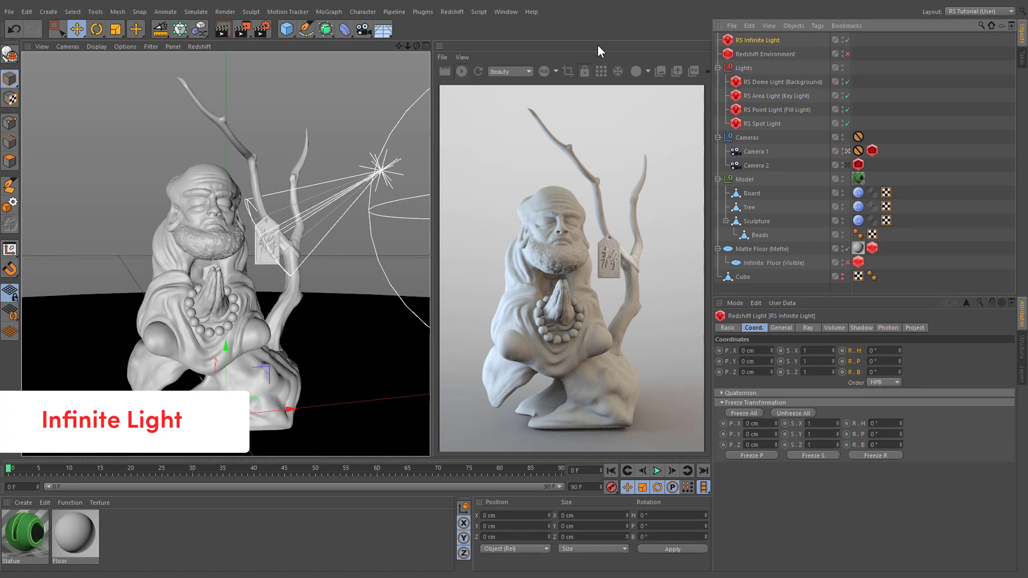
double_click(774, 40)
text((Rim Light))
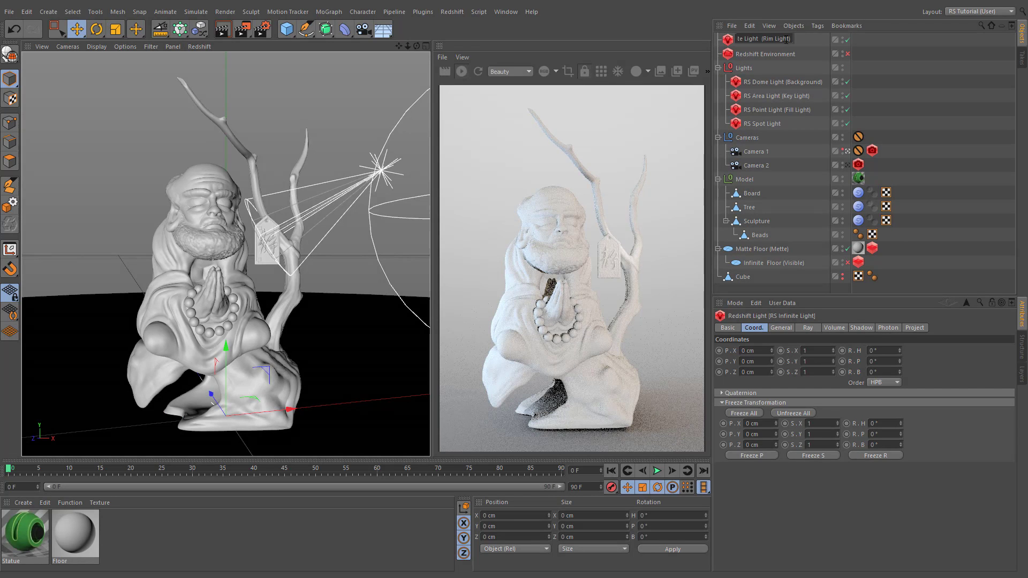
key(Return)
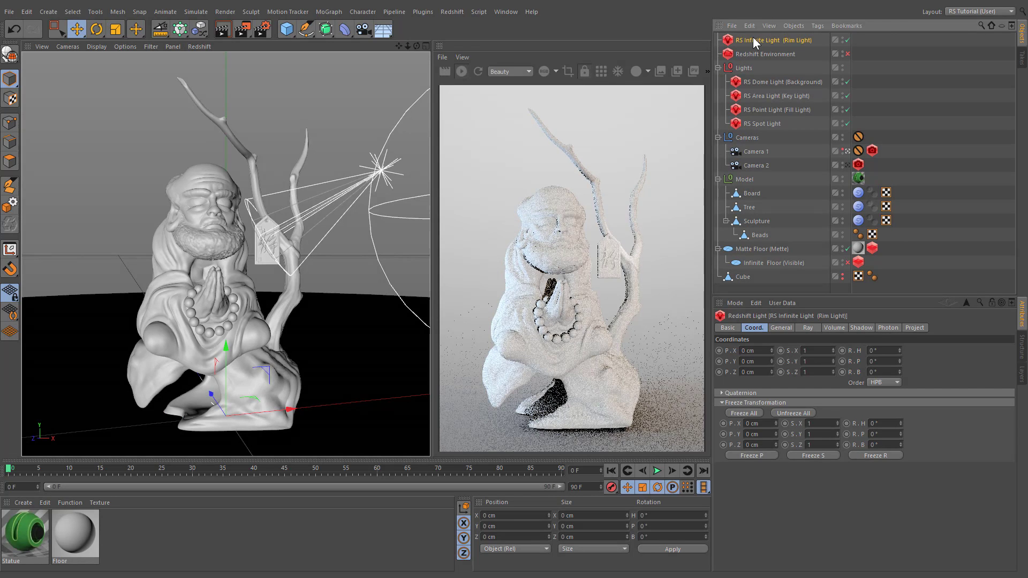
drag(763, 116, 763, 118)
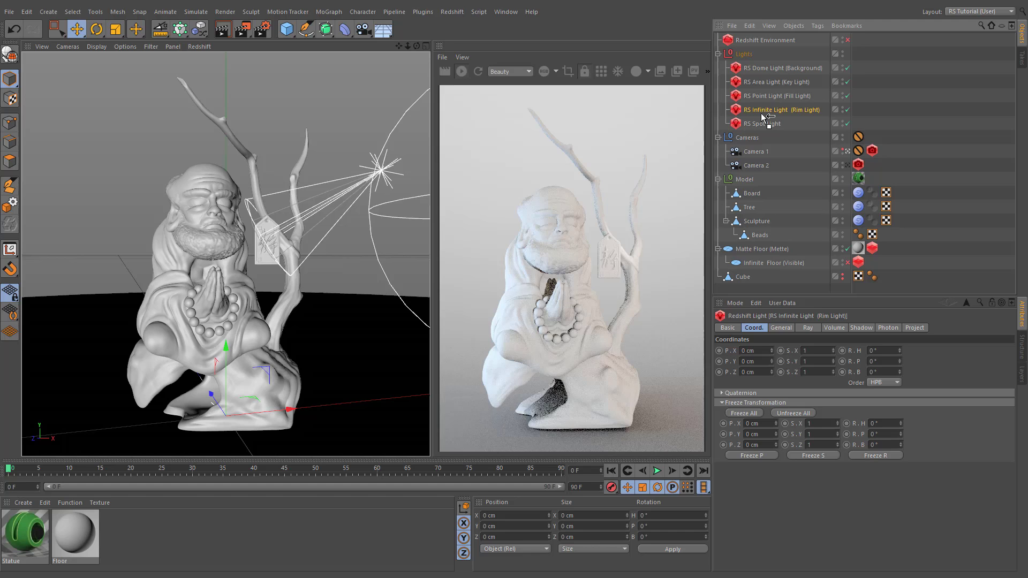
Step: Position the rim light at −100, 200, 100 cm with heading 190° and pitch −20°
click(764, 350)
text(-100)
key(Tab)
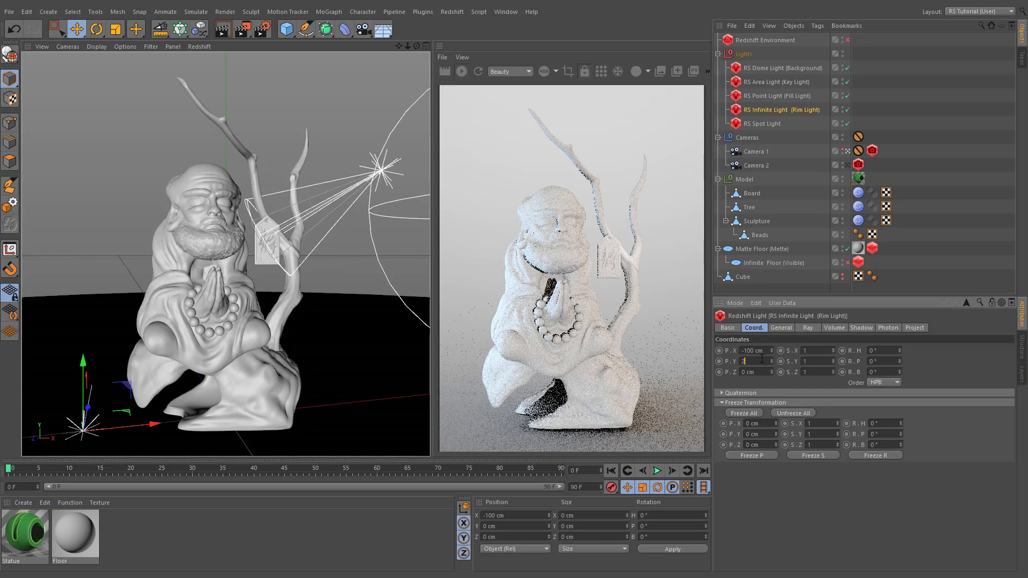
text(200)
key(Tab)
text(100)
key(Return)
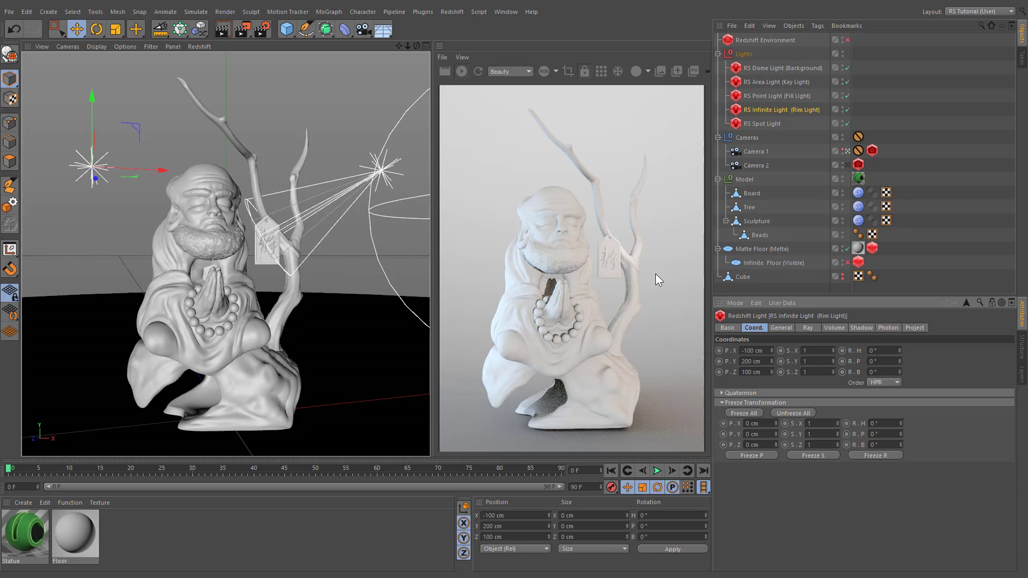
drag(900, 349, 901, 349)
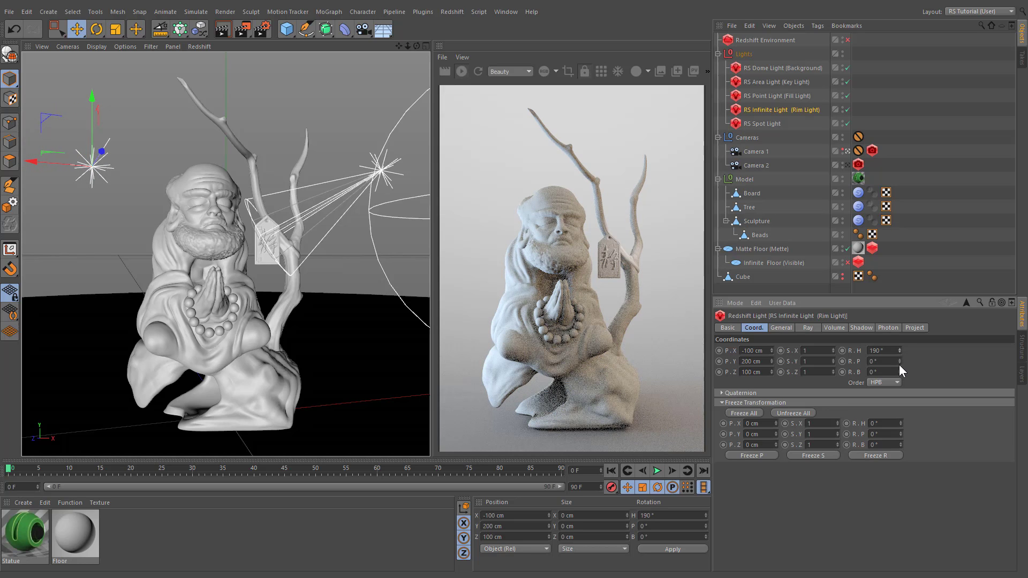
drag(899, 365, 899, 364)
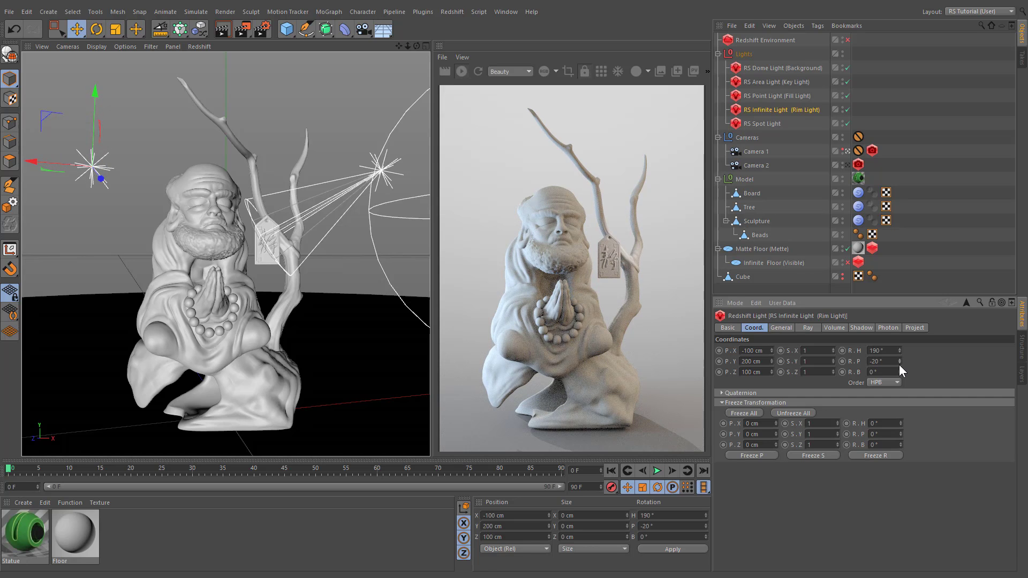
click(783, 330)
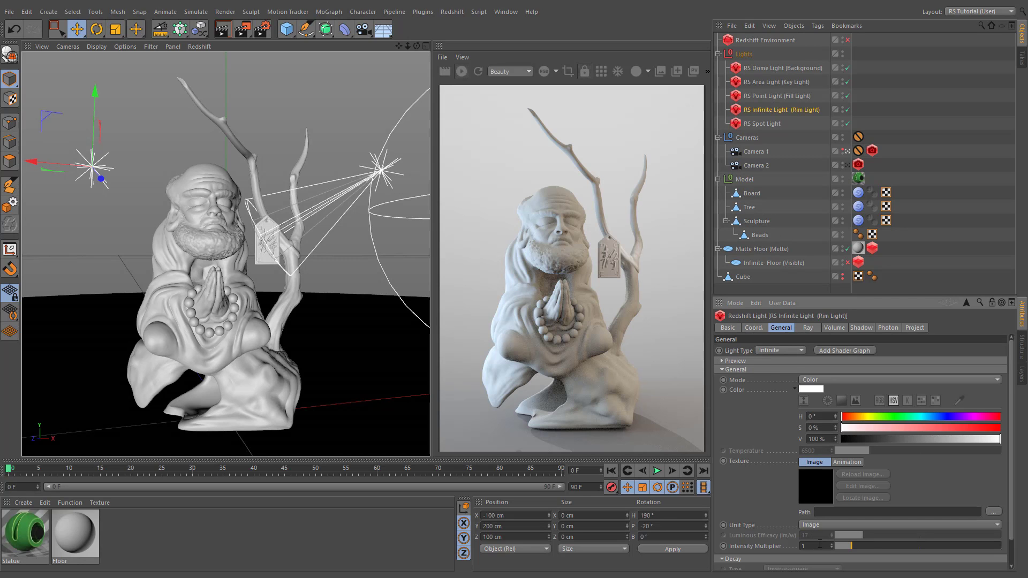
Step: Set the rim light's intensity multiplier to 50 and its shadow softness to 50
text(50)
key(Return)
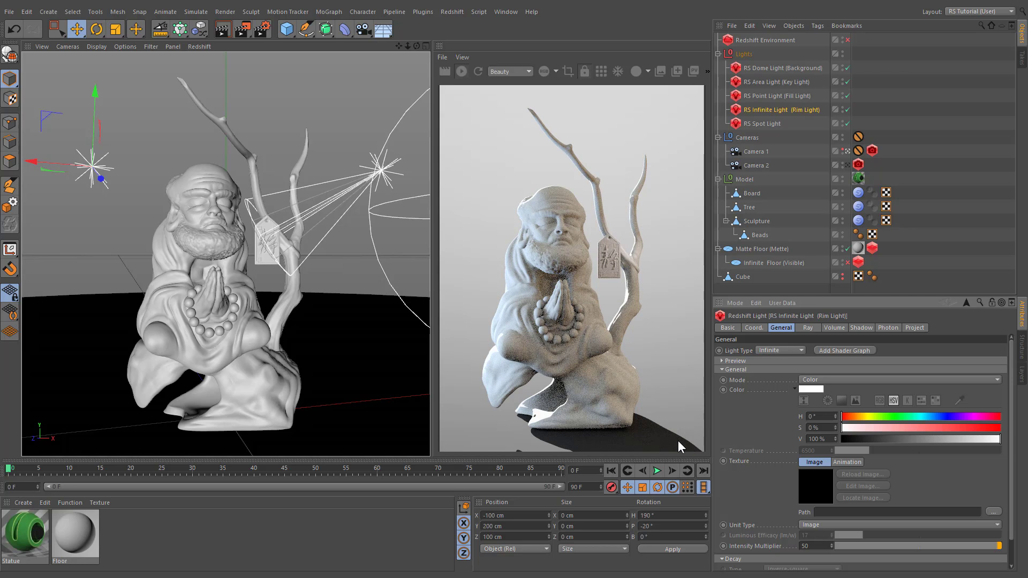
click(861, 328)
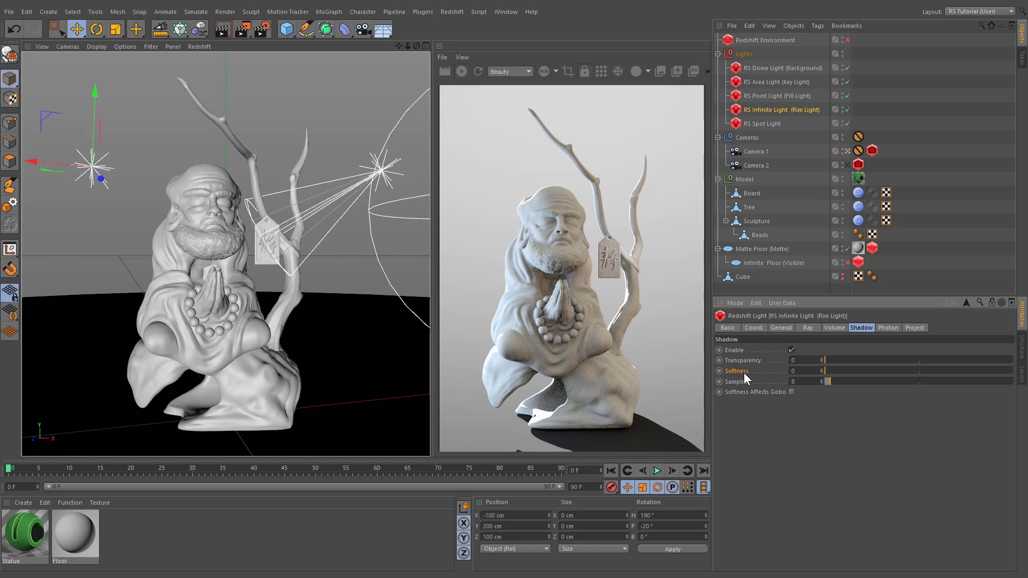
double_click(809, 368)
text(50)
key(Return)
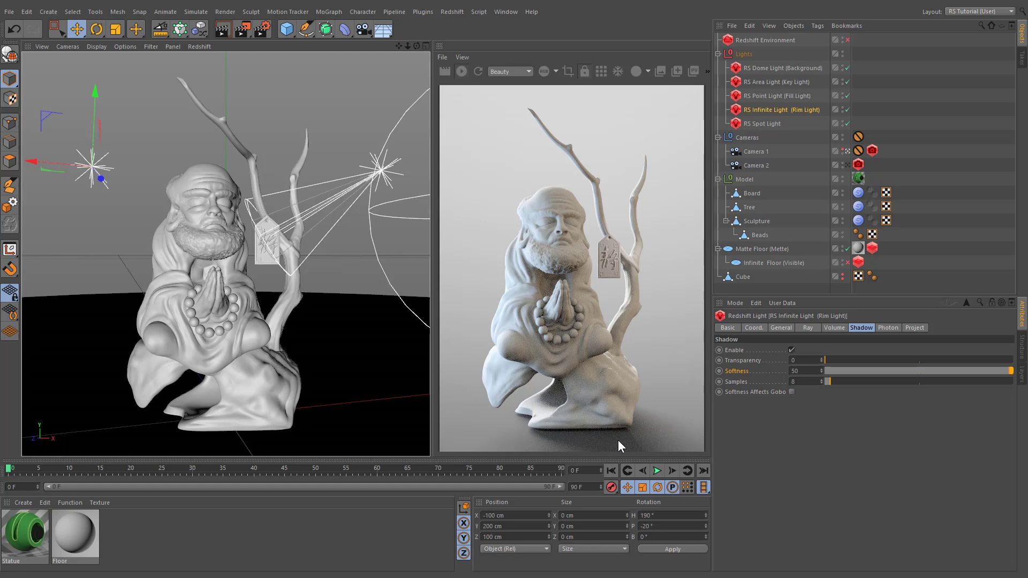
Step: Set the Matte Floor's Redshift tag shadow transparency to 0
click(872, 248)
drag(890, 493, 1014, 490)
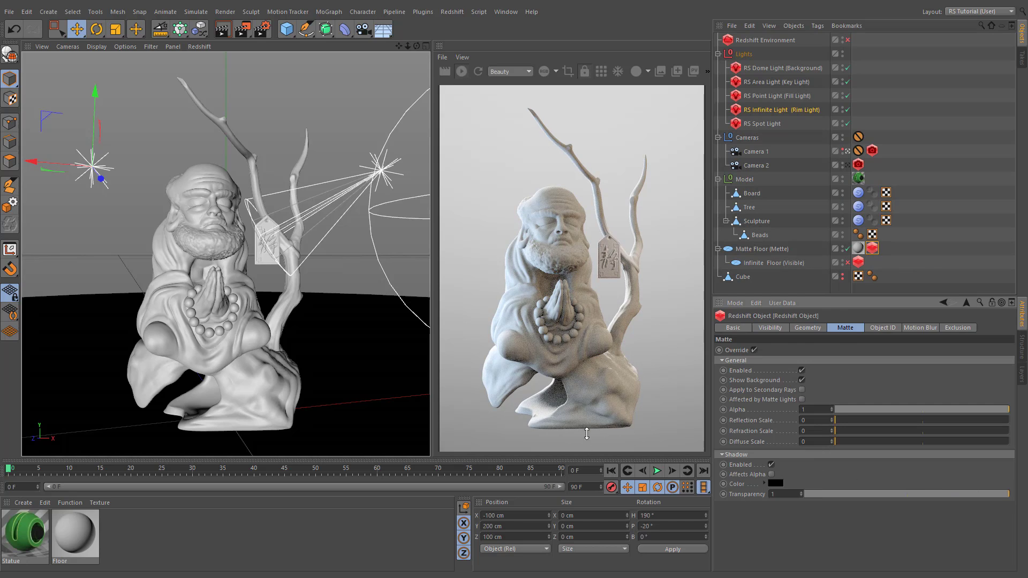
click(802, 494)
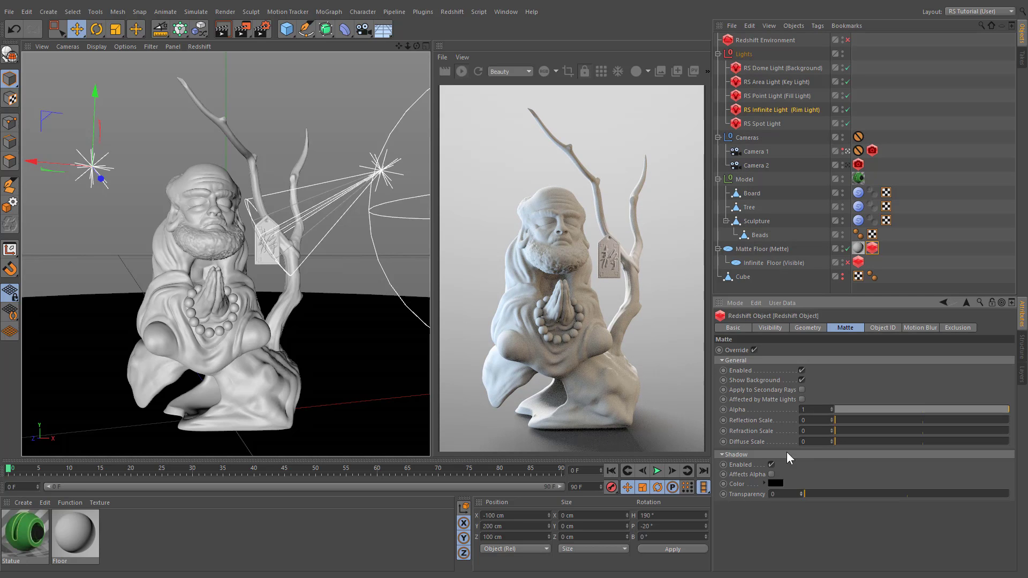
Step: Enable Matte Shadow Illuminator on the rim light's Ray settings
click(748, 111)
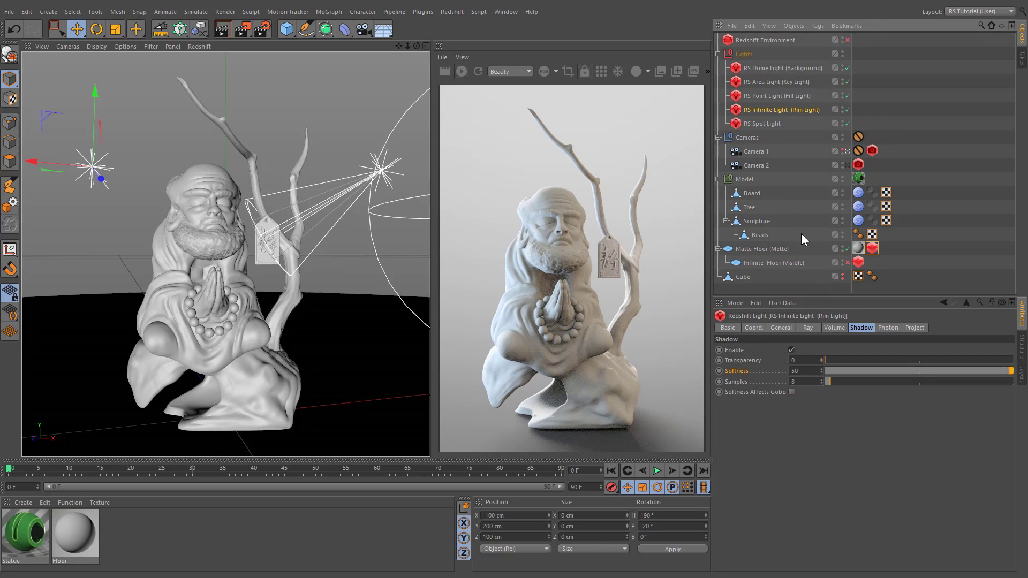
click(809, 328)
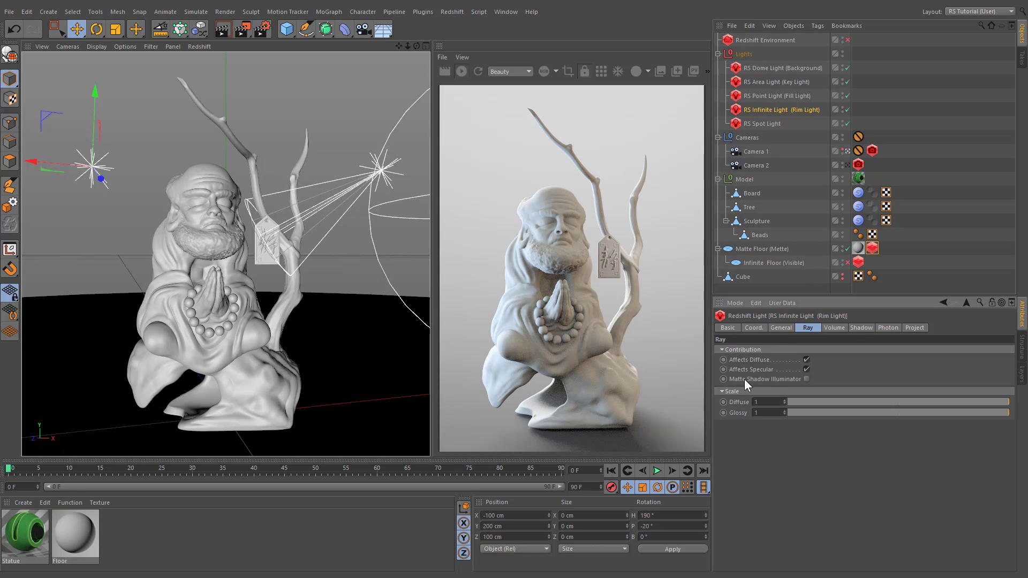
click(807, 380)
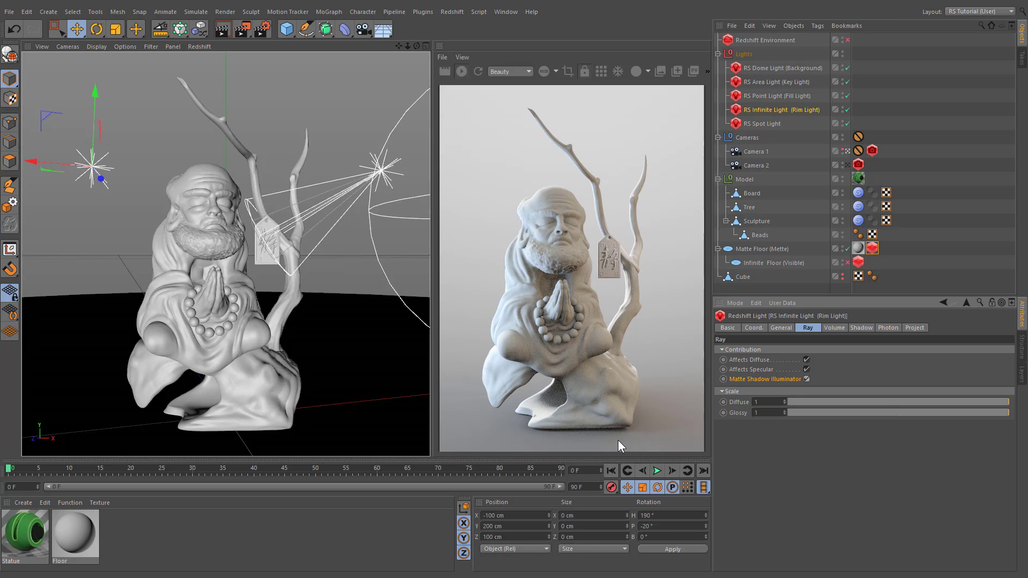
click(745, 359)
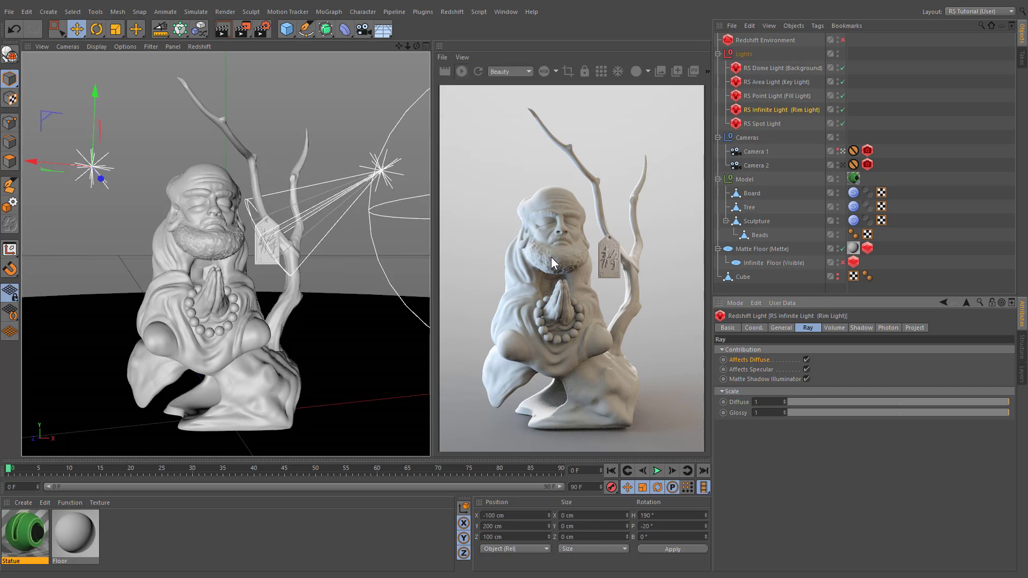
Step: Switch the RenderView from Clay to Regular and set the rim light's glossy scale to 0.5
click(647, 70)
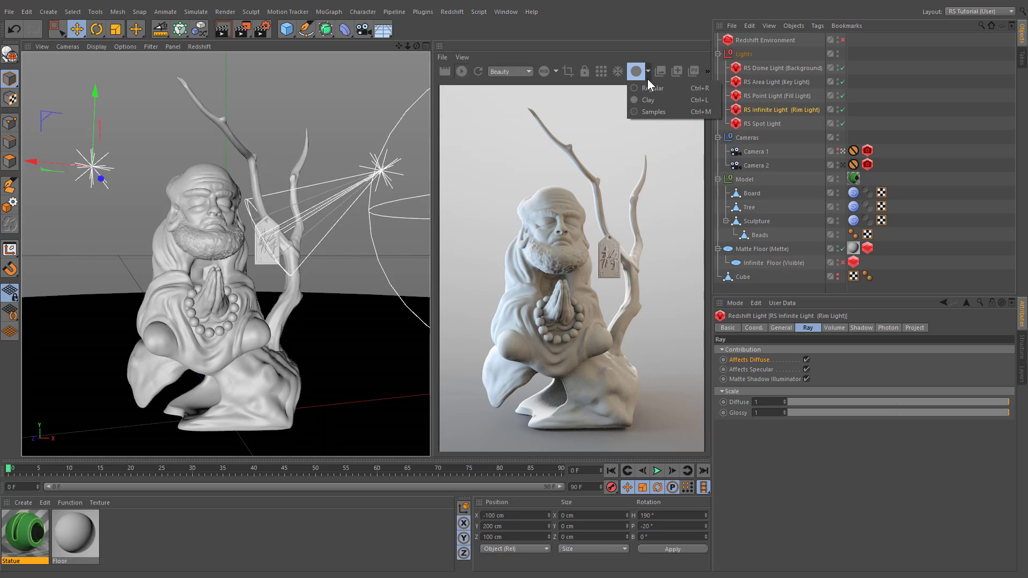
click(648, 87)
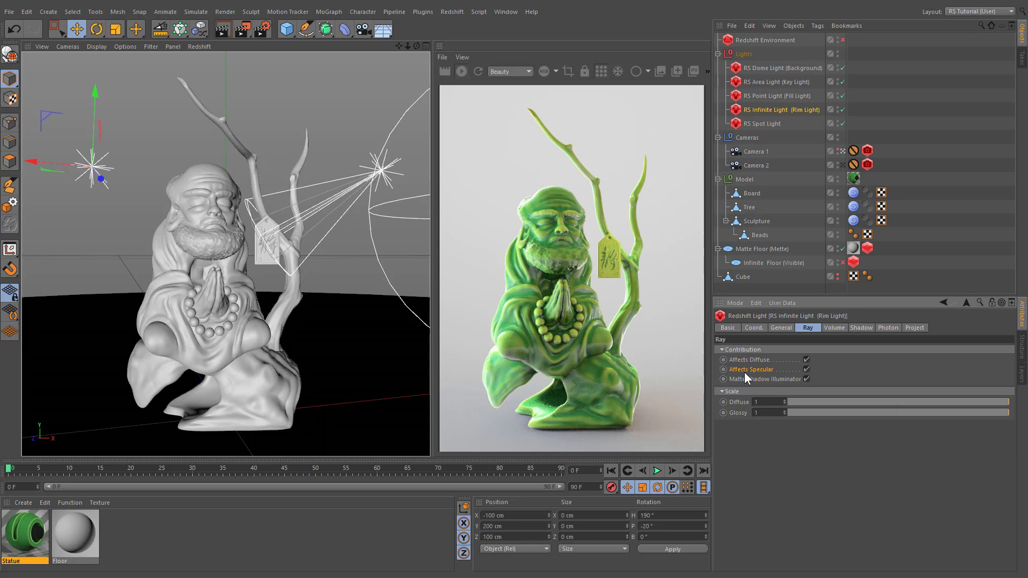
click(806, 369)
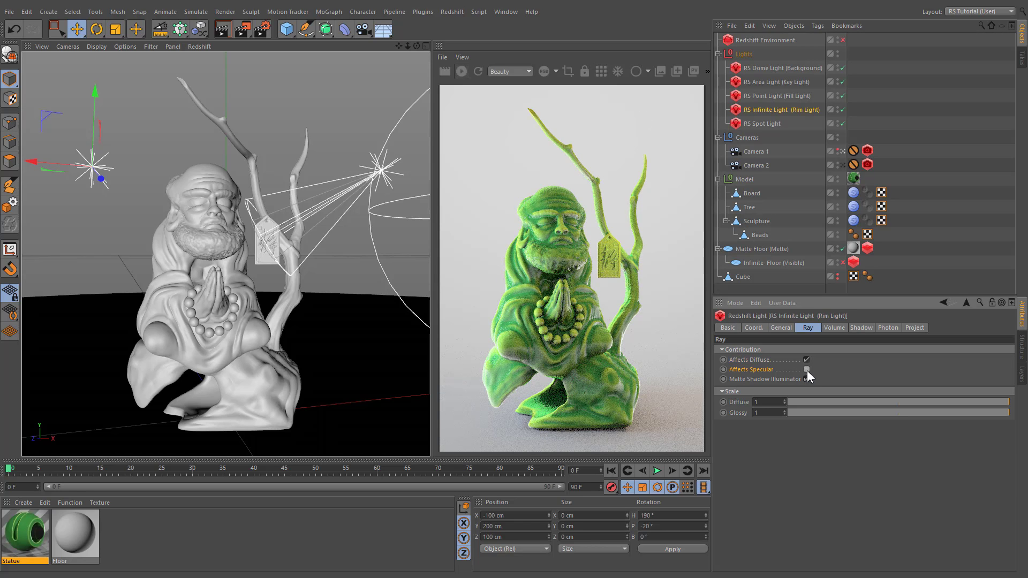
click(774, 412)
text(0.5)
key(Return)
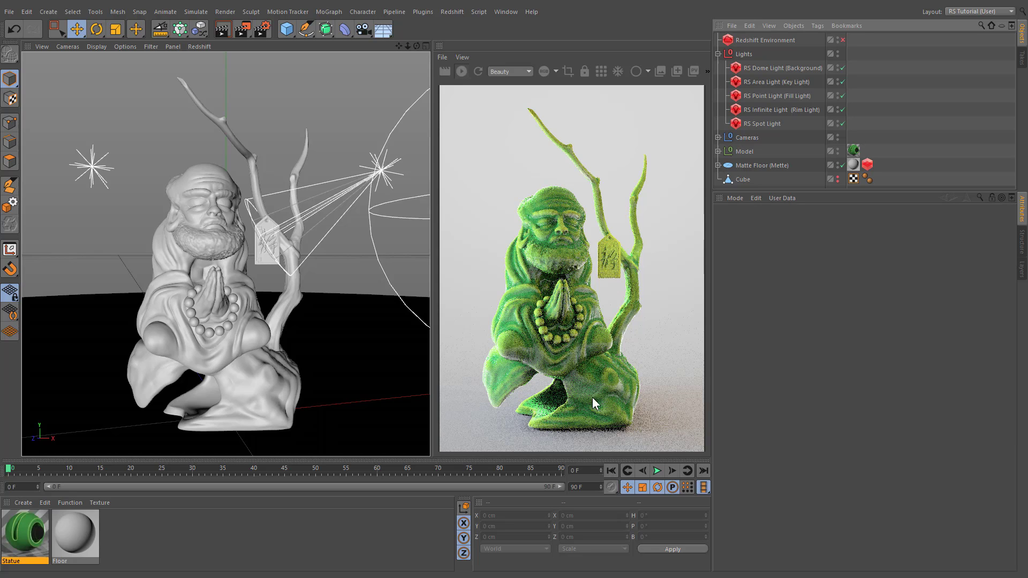
Step: Turn off all lights, then raise the key area light's samples to 128
drag(842, 123, 846, 83)
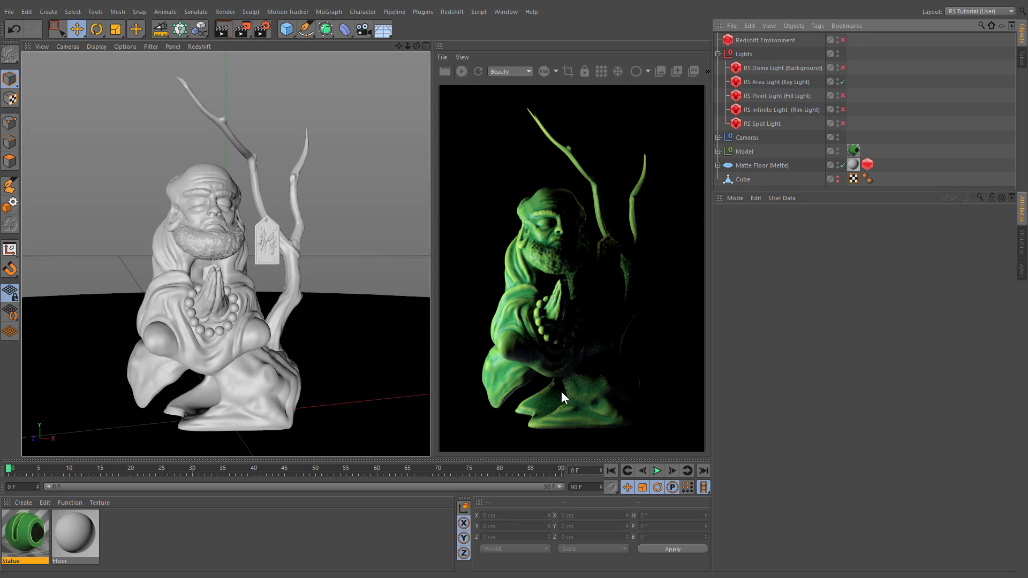
click(747, 83)
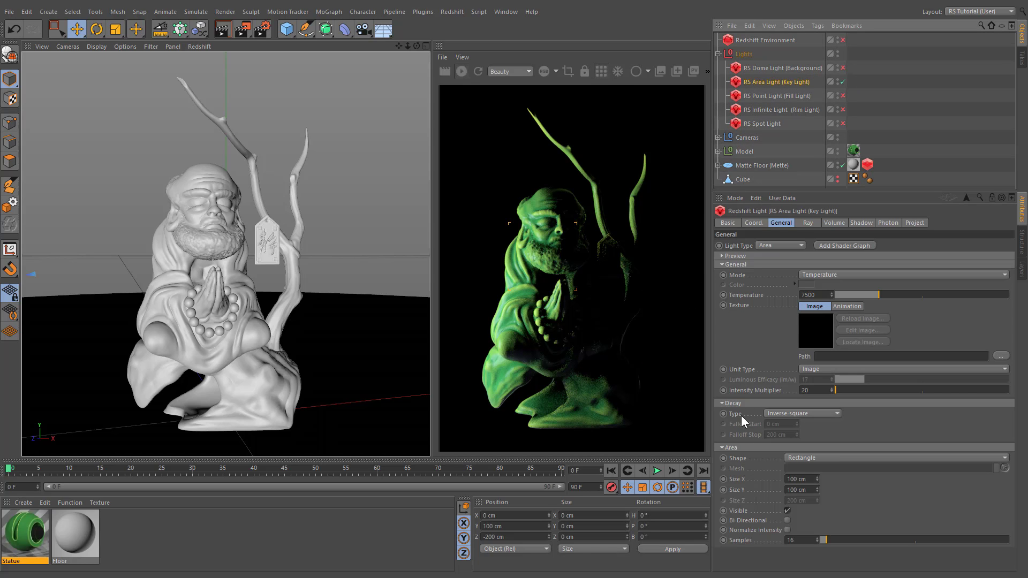
double_click(805, 541)
text(32)
key(Return)
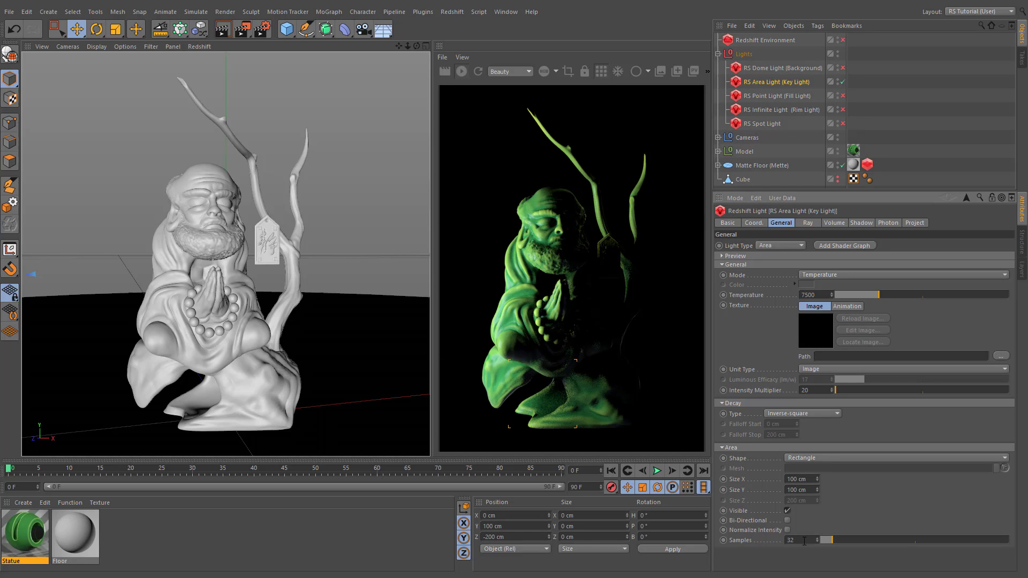
double_click(804, 540)
text(64)
key(Return)
double_click(805, 541)
text(128)
key(Return)
Step: Solo the fill light and set its shadow samples to 32
click(843, 82)
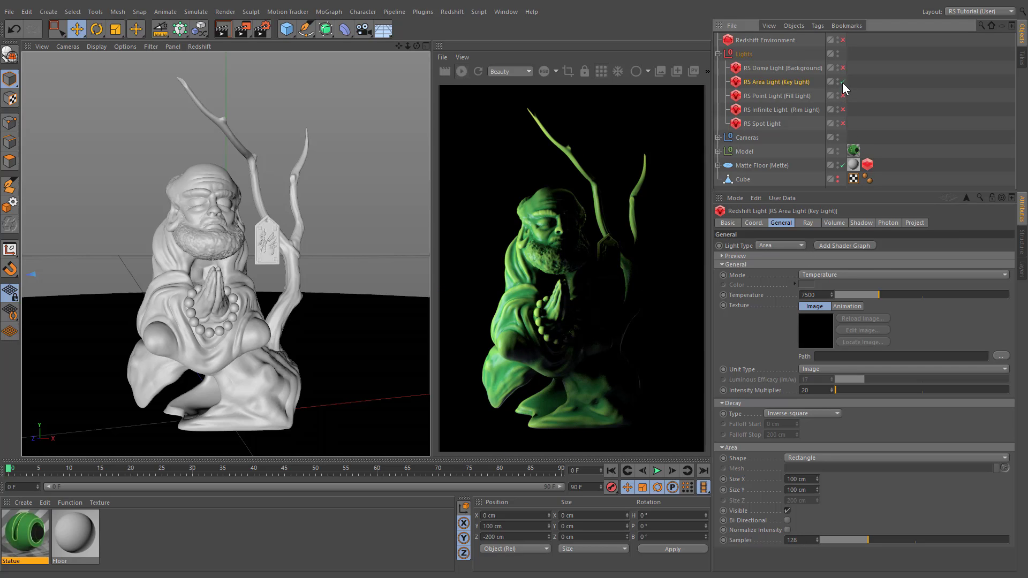
click(796, 95)
click(842, 95)
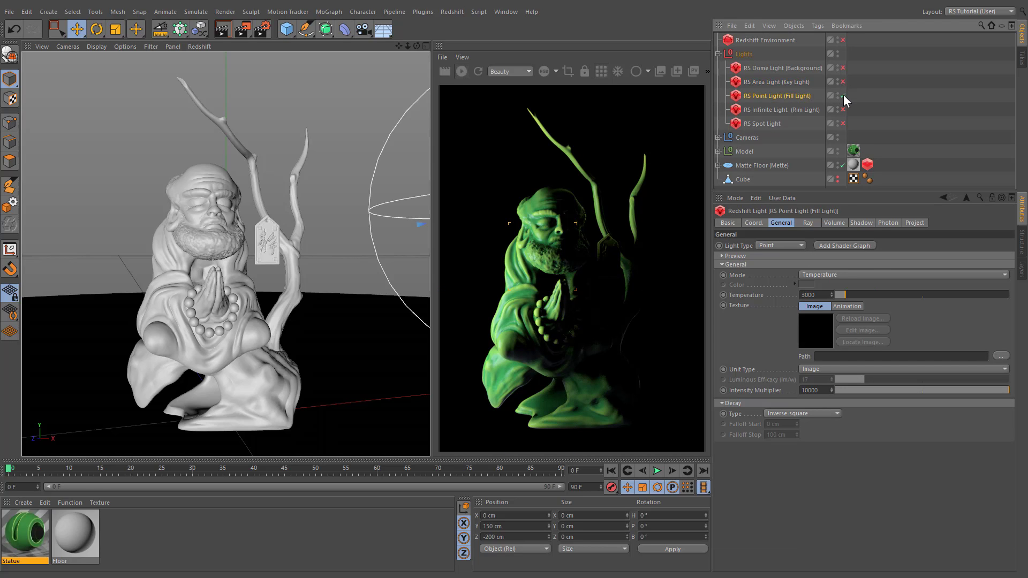
click(860, 223)
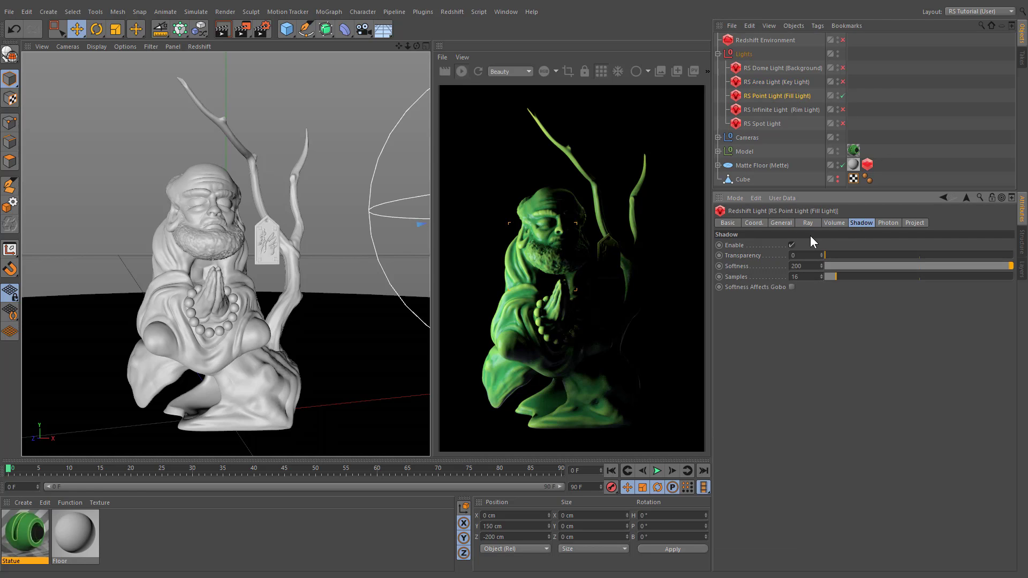
click(803, 276)
text(32)
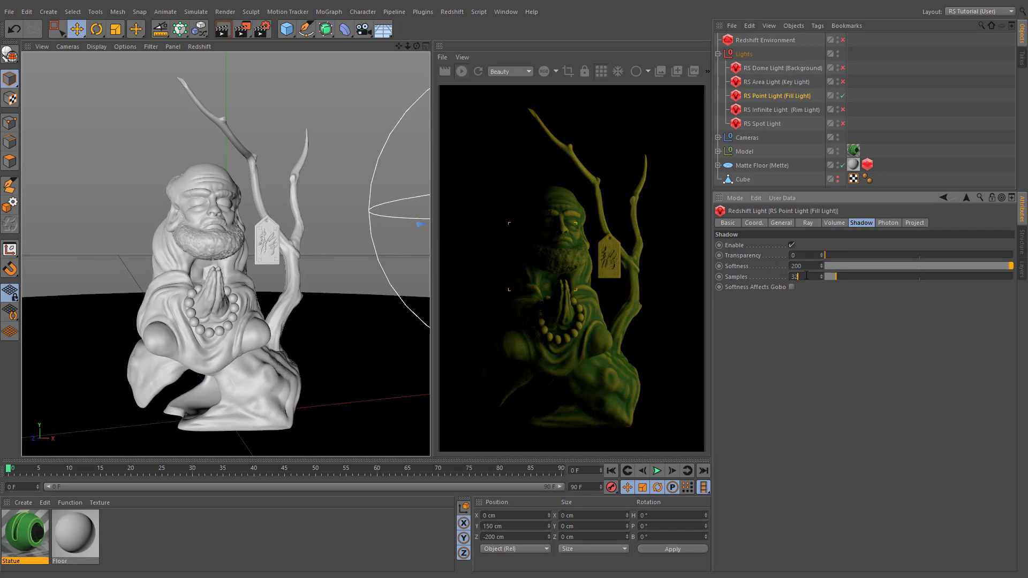
key(Return)
click(842, 95)
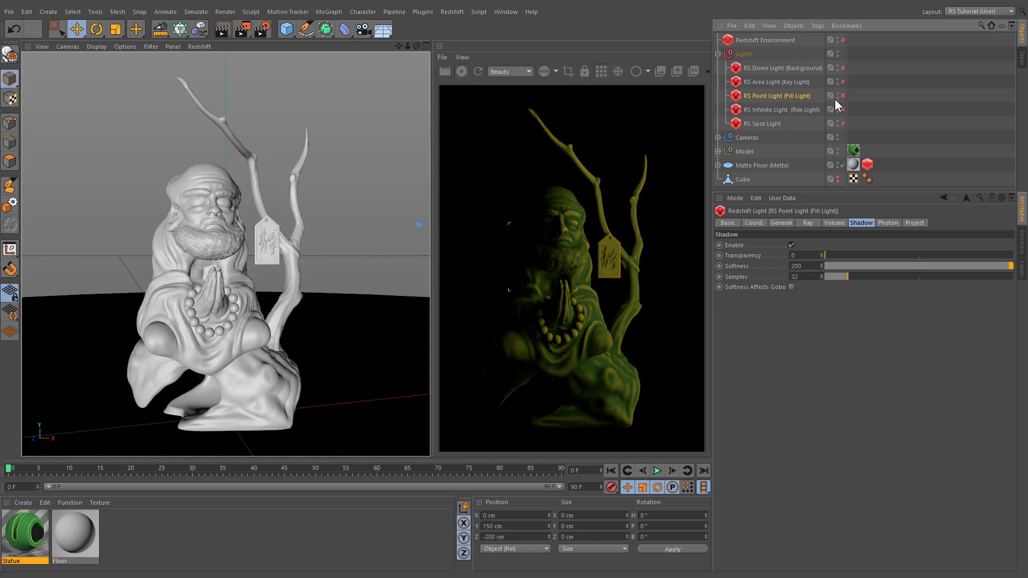
click(805, 110)
Step: Solo the rim light and set its shadow samples to 512
click(841, 109)
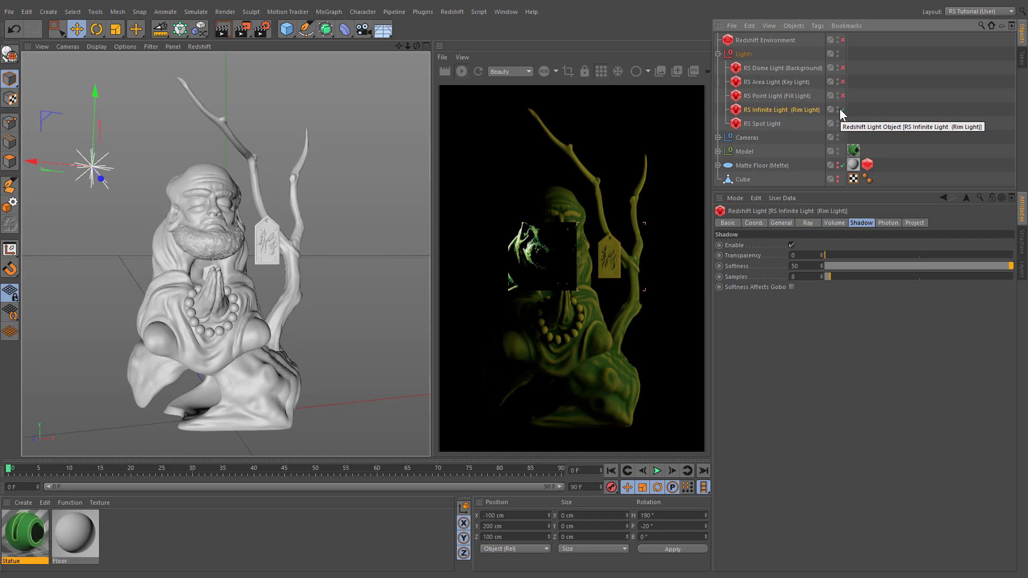
click(804, 277)
double_click(805, 281)
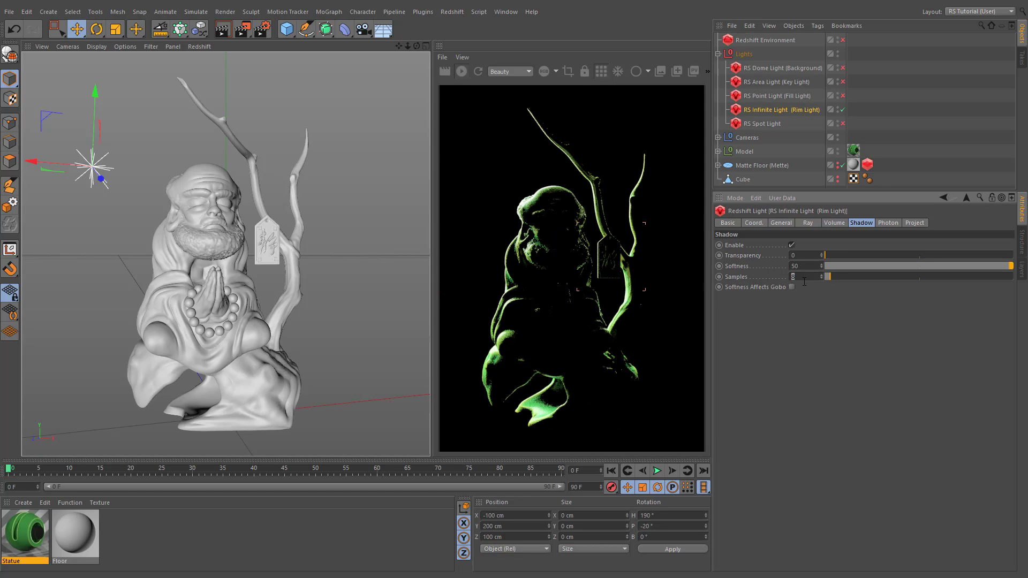
text(512)
key(Return)
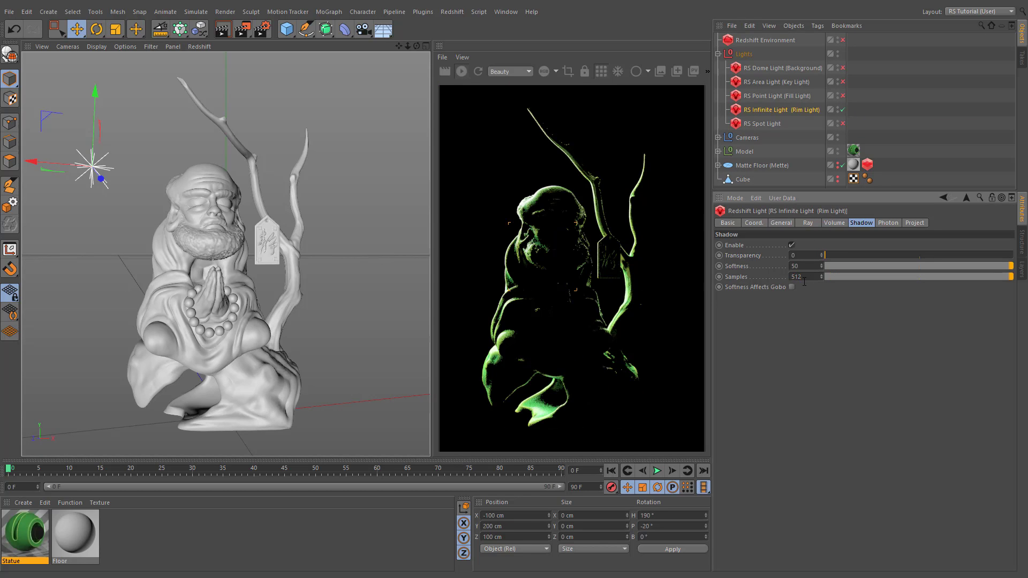
click(843, 110)
Step: Solo the dome light, set its samples to 512, then re-enable all lights
click(819, 68)
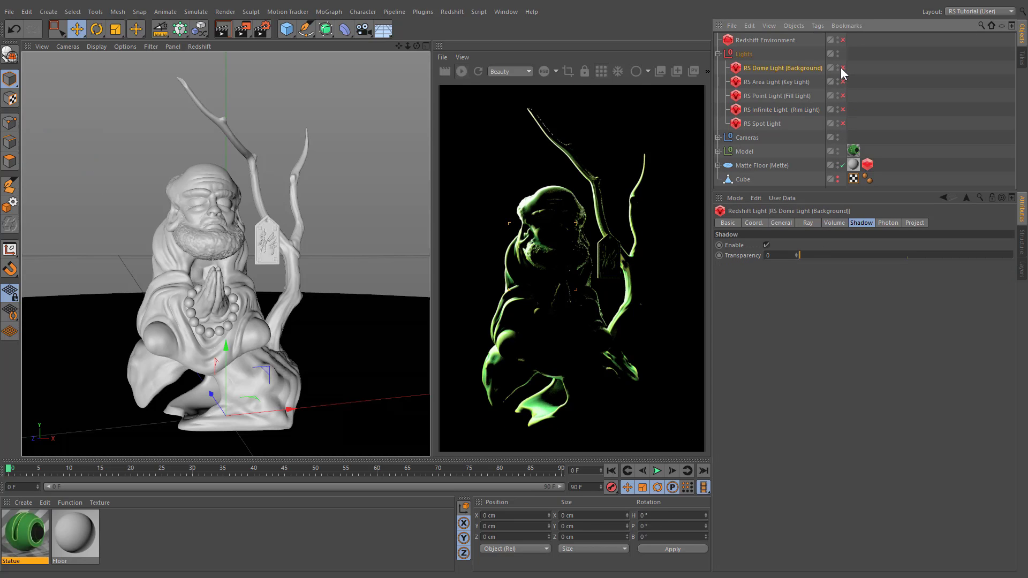
click(843, 68)
click(788, 221)
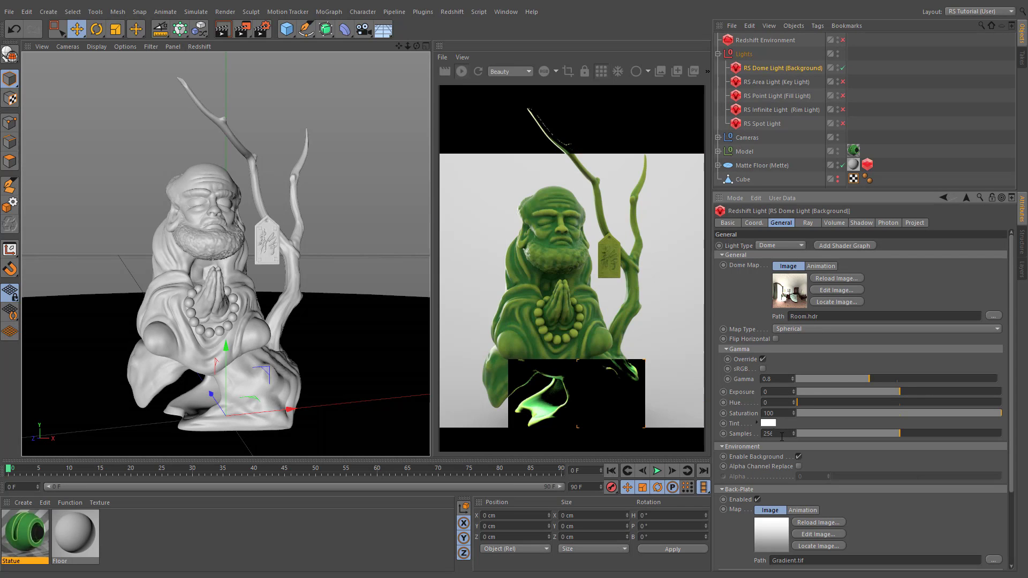
double_click(782, 434)
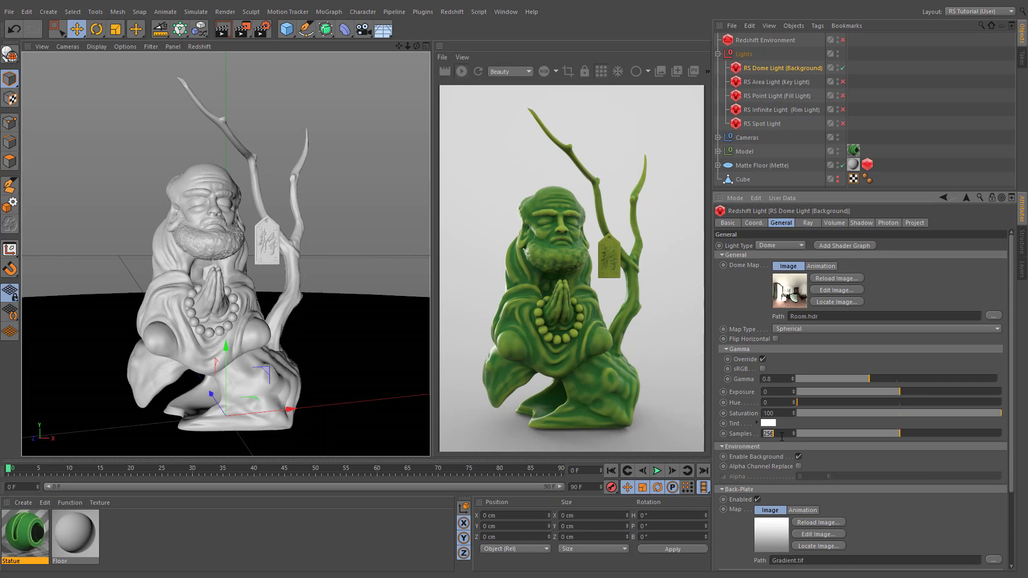
text(512)
key(Return)
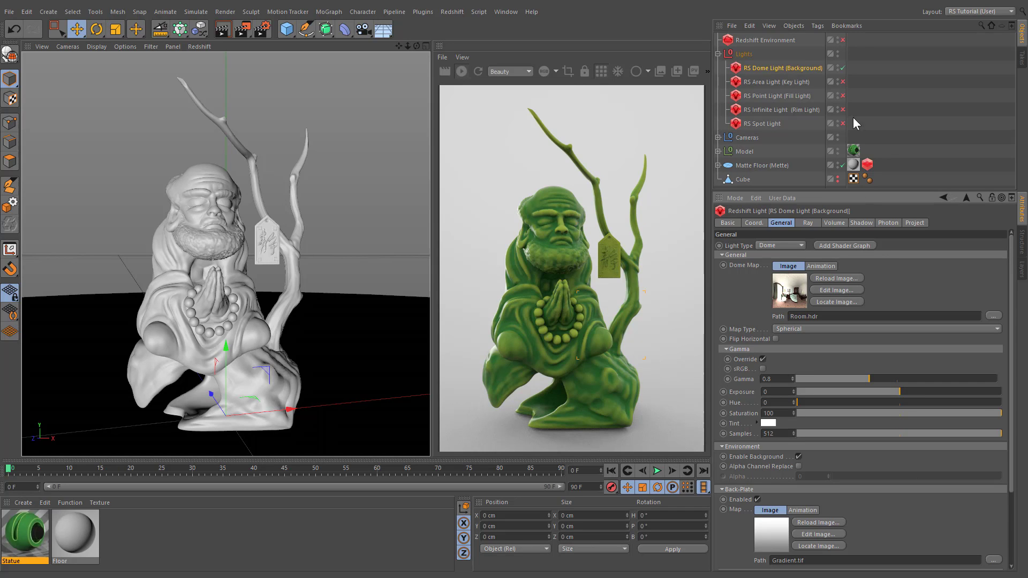
drag(843, 82, 844, 126)
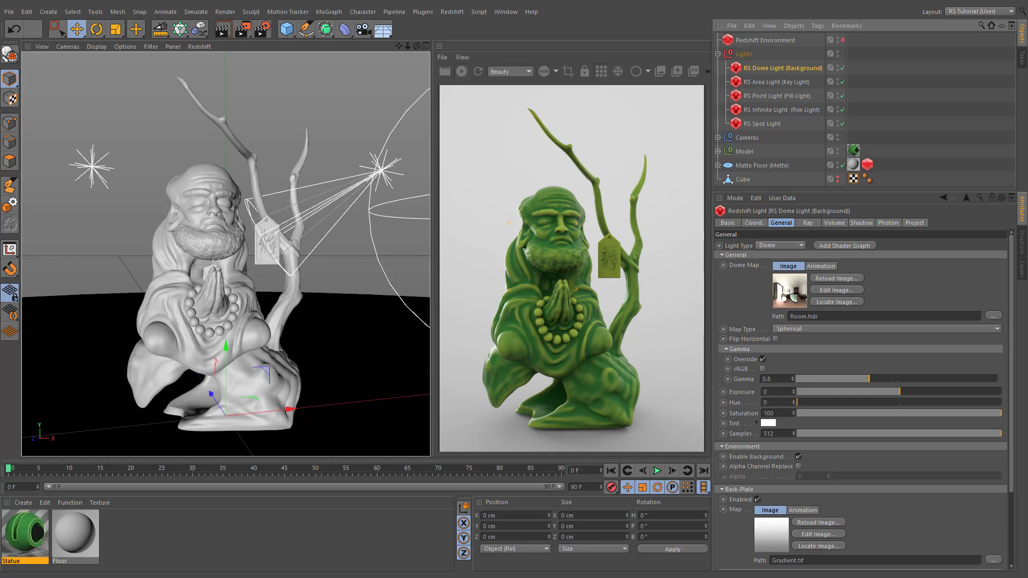